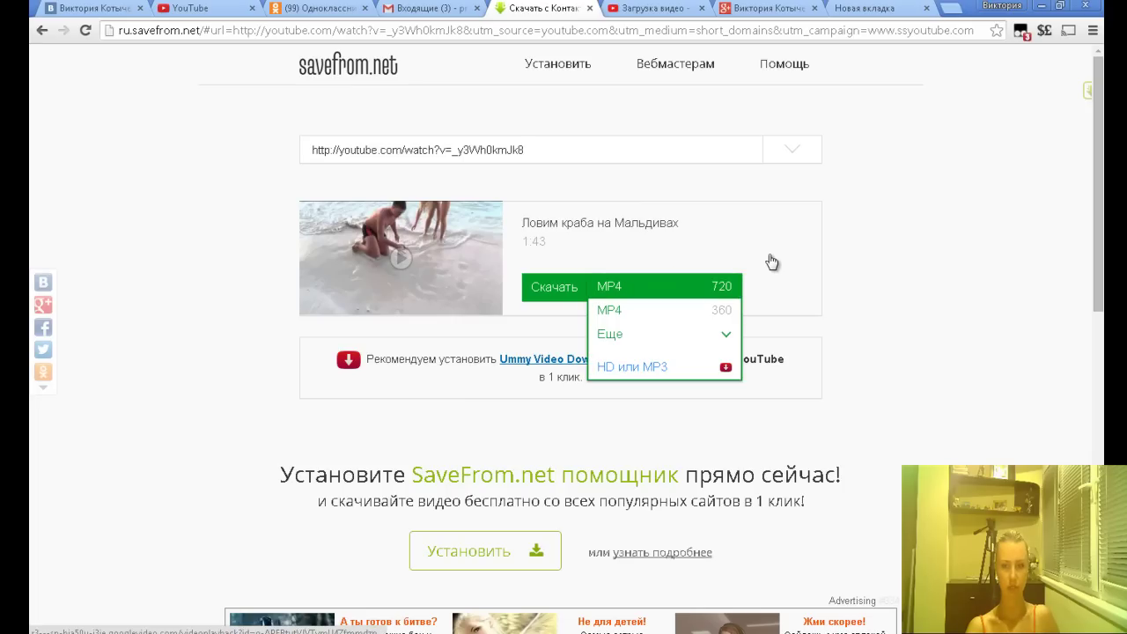
Download the video "Ловим краба на Мальдивах" from savefrom.net as MP4 720
key(Return)
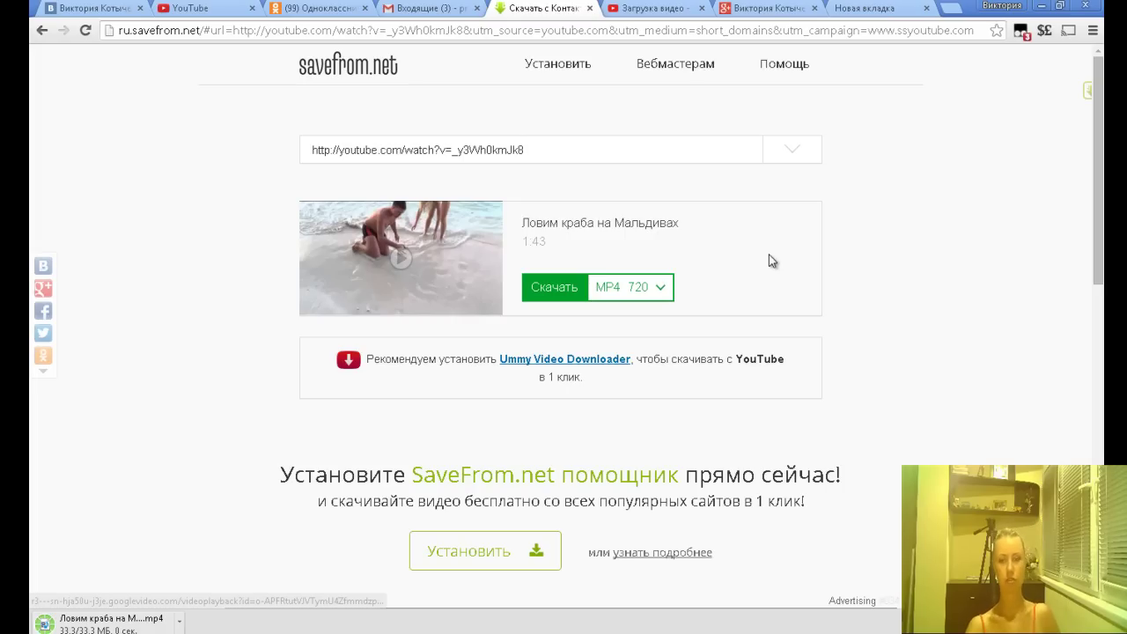
scroll(769, 254, down, 3)
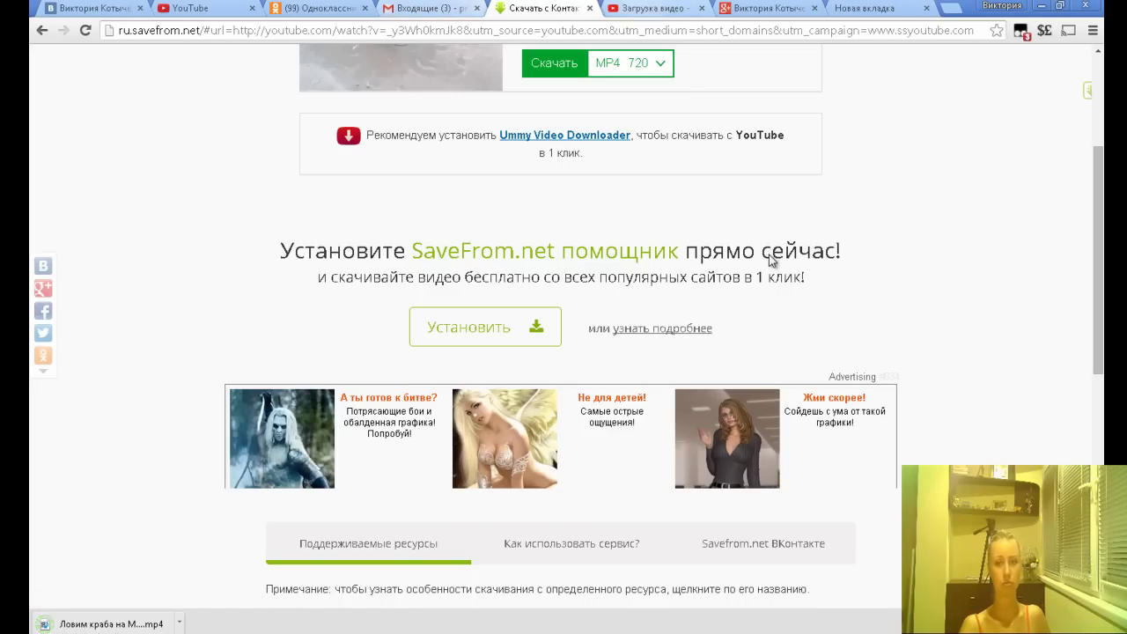
key(ctrl+Tab)
key(ctrl+shift+Tab)
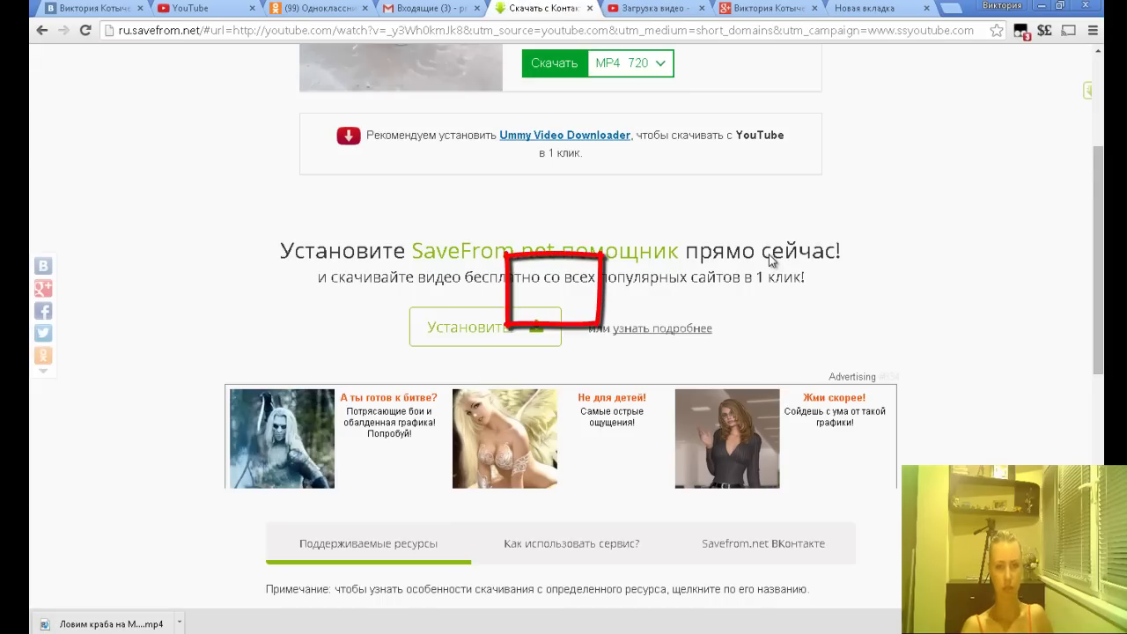
scroll(769, 254, up, 3)
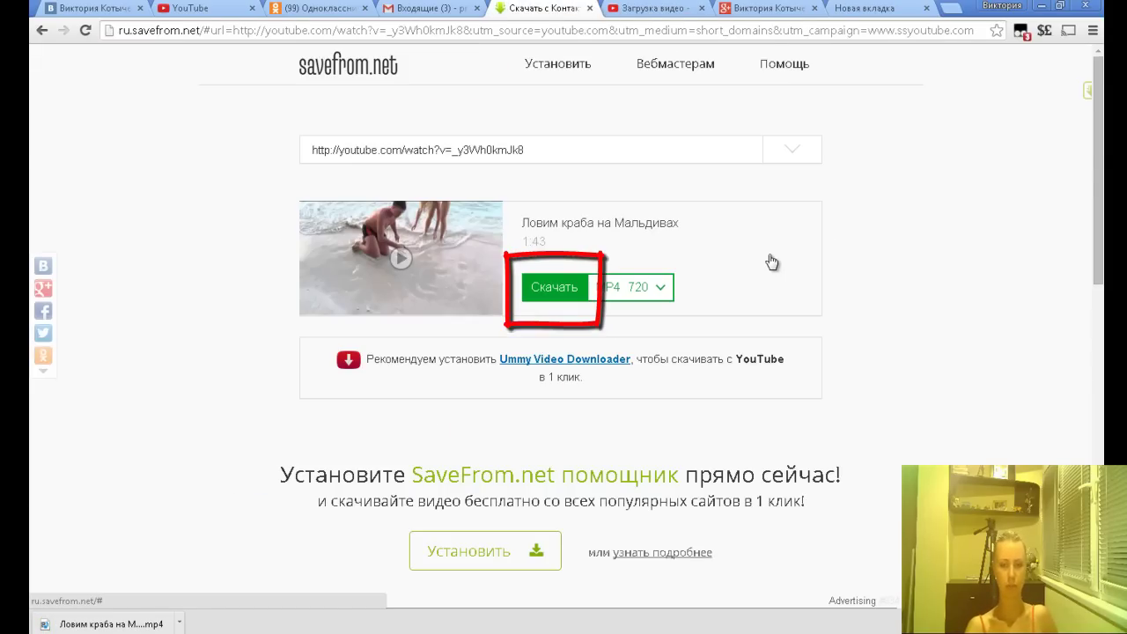
click(772, 262)
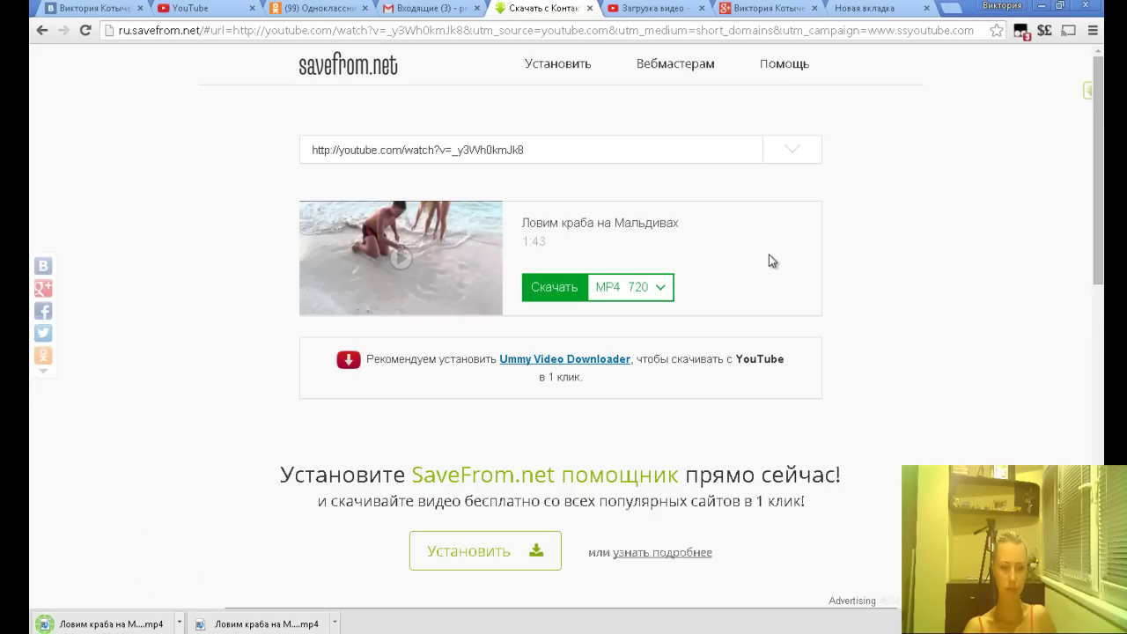
Upload the downloaded crab video on the YouTube upload page and check the file in its download folder
key(ctrl+Tab)
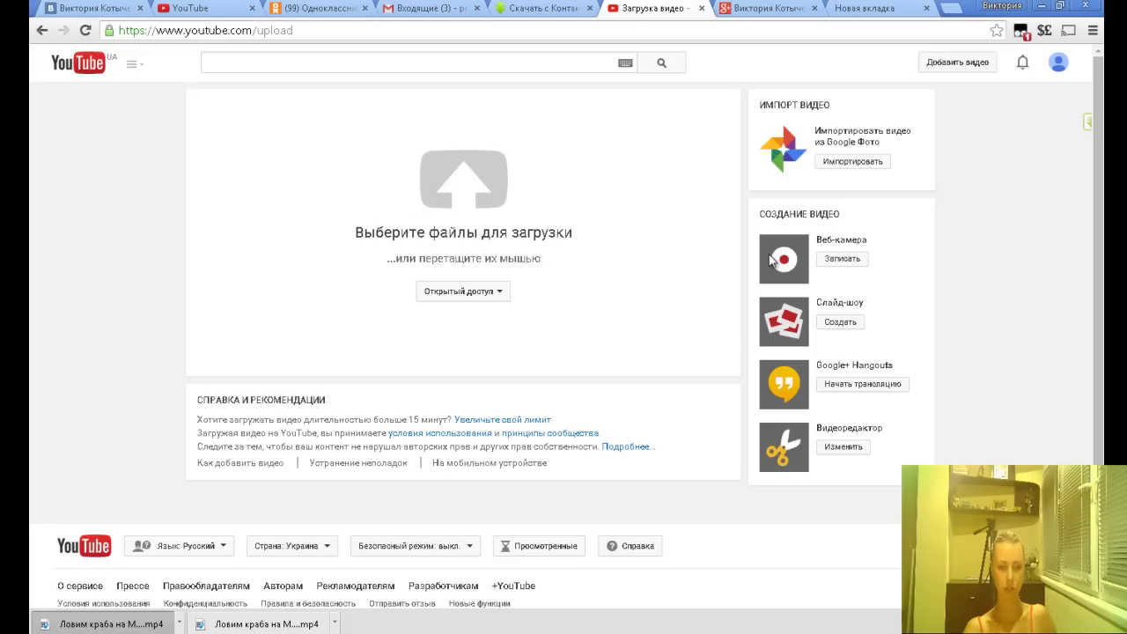
mouse_move(106, 624)
mouse_down()
mouse_move(312, 292)
mouse_move(503, 168)
mouse_move(462, 172)
mouse_move(408, 214)
mouse_move(102, 609)
mouse_up()
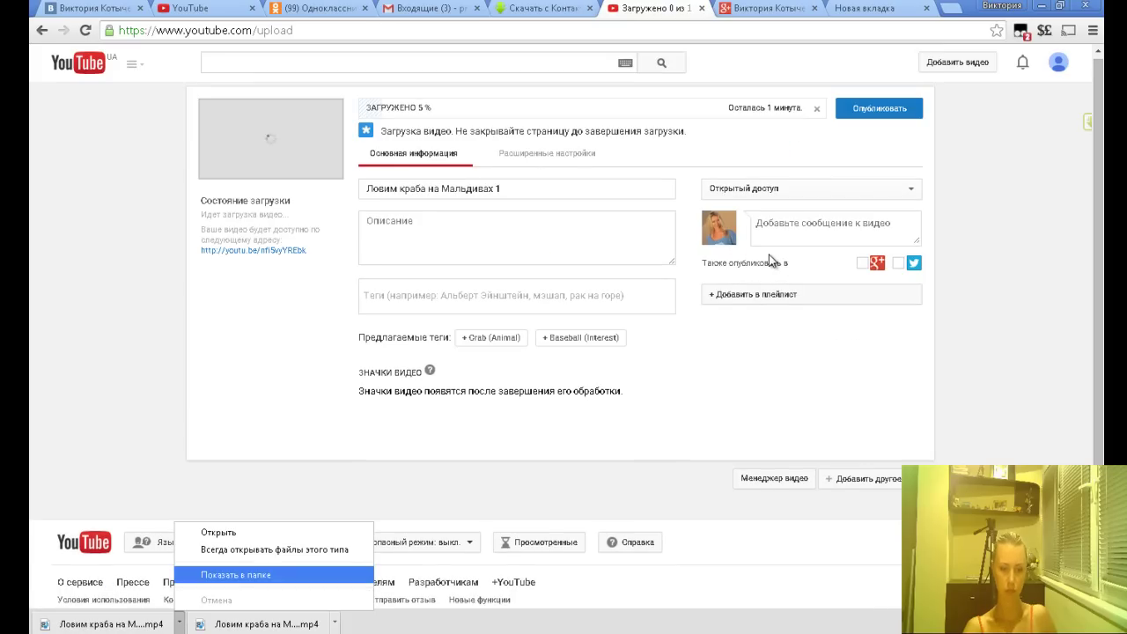
click(236, 574)
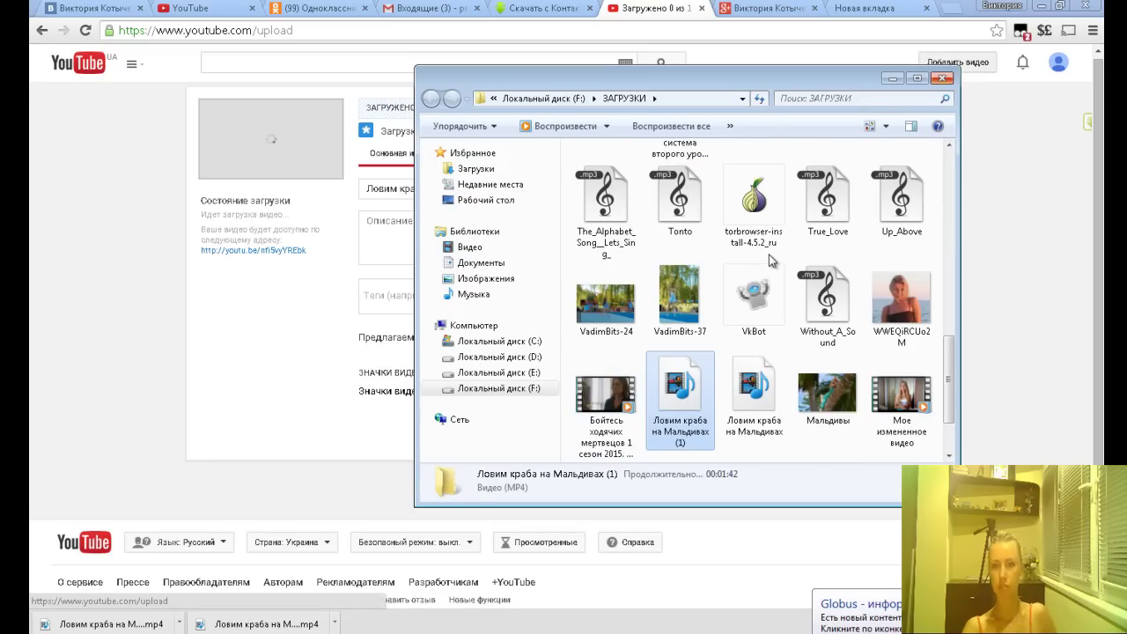
key(alt+F4)
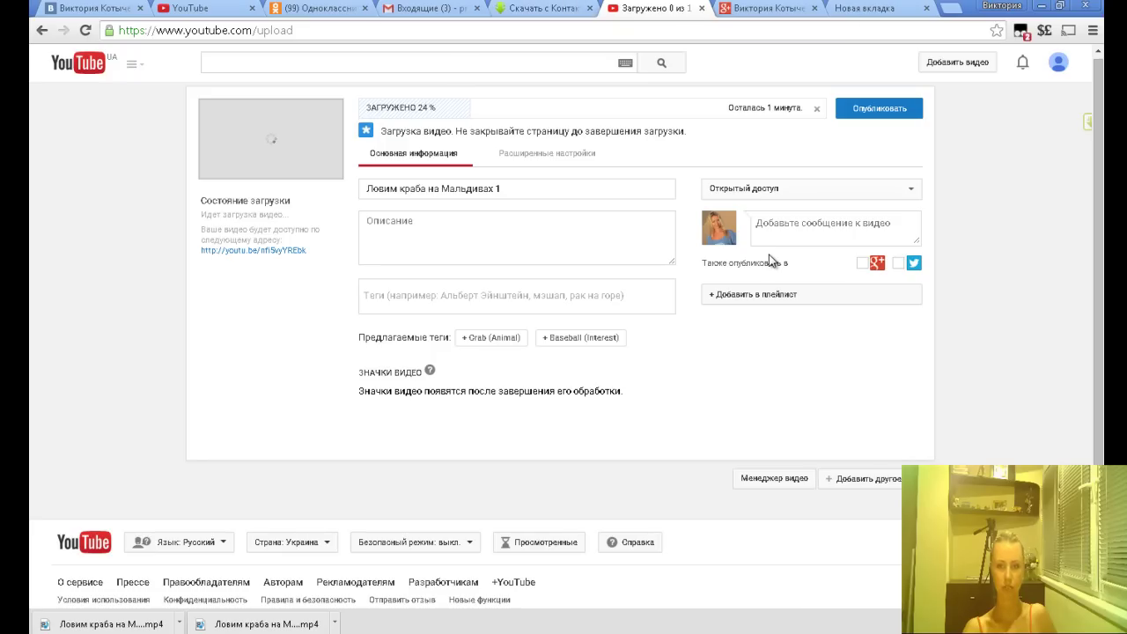
Open a second YouTube upload page in a new tab and return to the running video upload
right_click(958, 61)
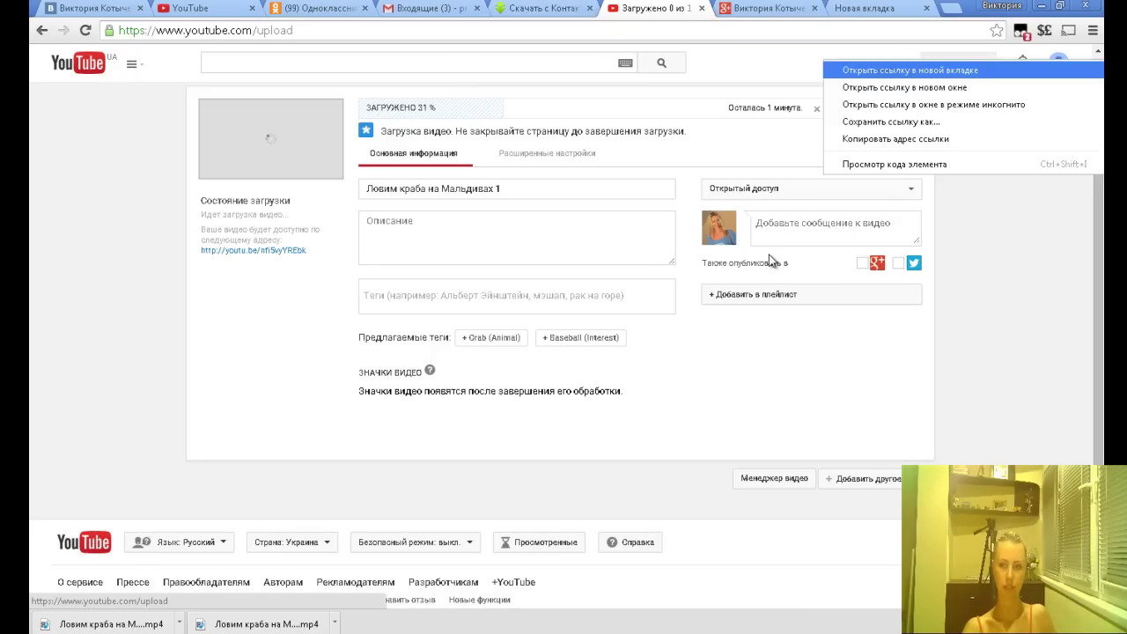
click(960, 69)
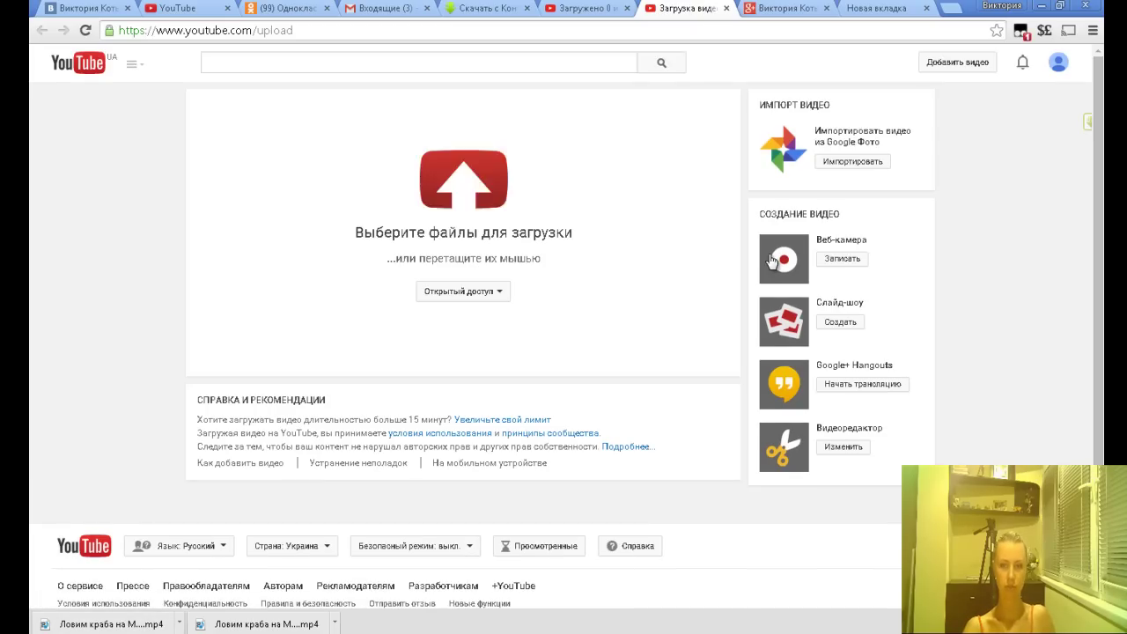
key(ctrl+shift+Tab)
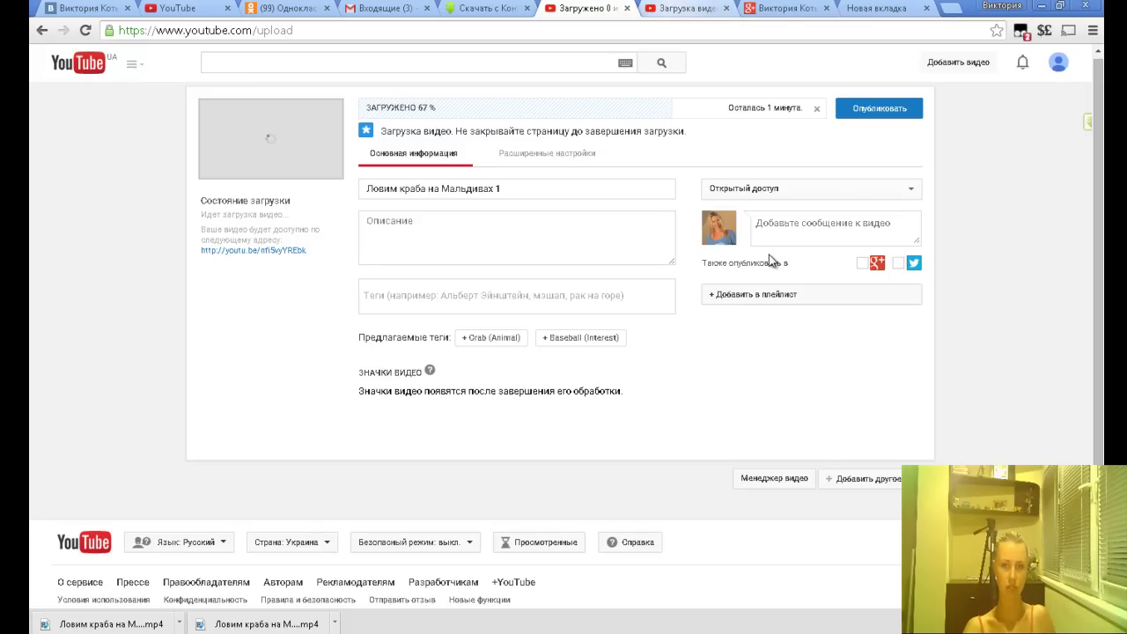
key(ctrl+Tab)
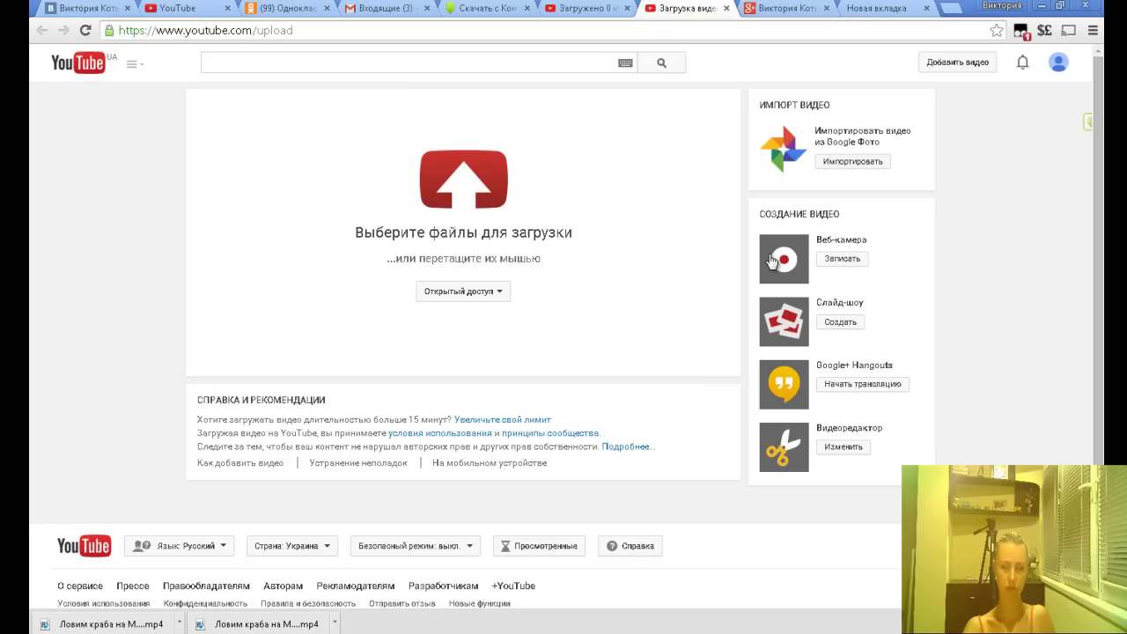
key(ctrl+shift+Tab)
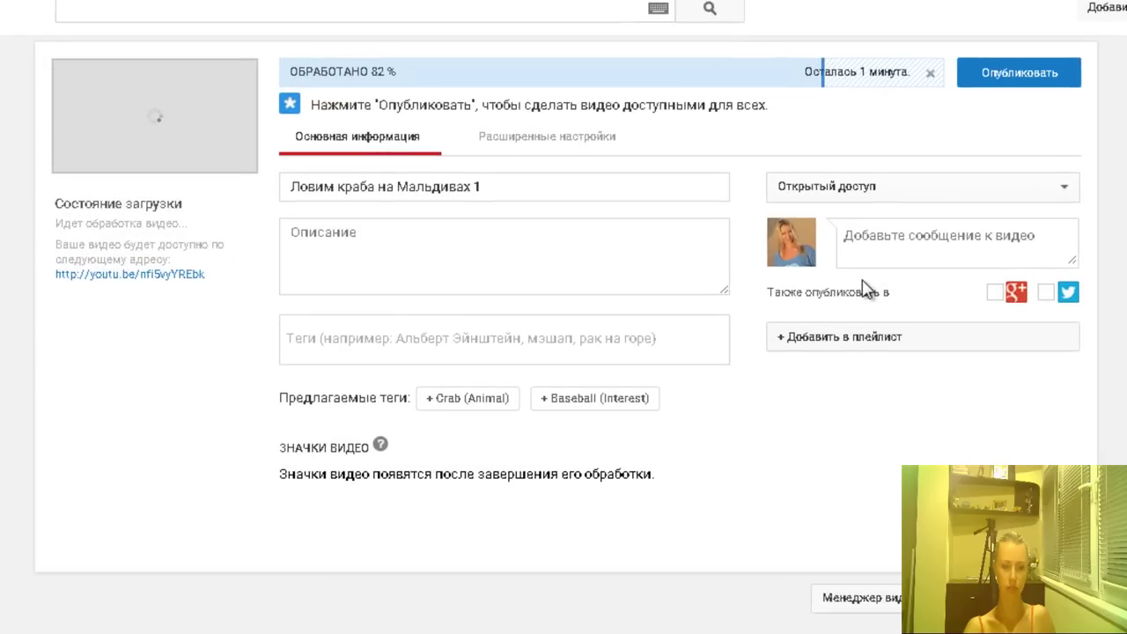
Add the suggested tags Crab (Animal) and Baseball (Interest) to the uploaded video
key(Tab)
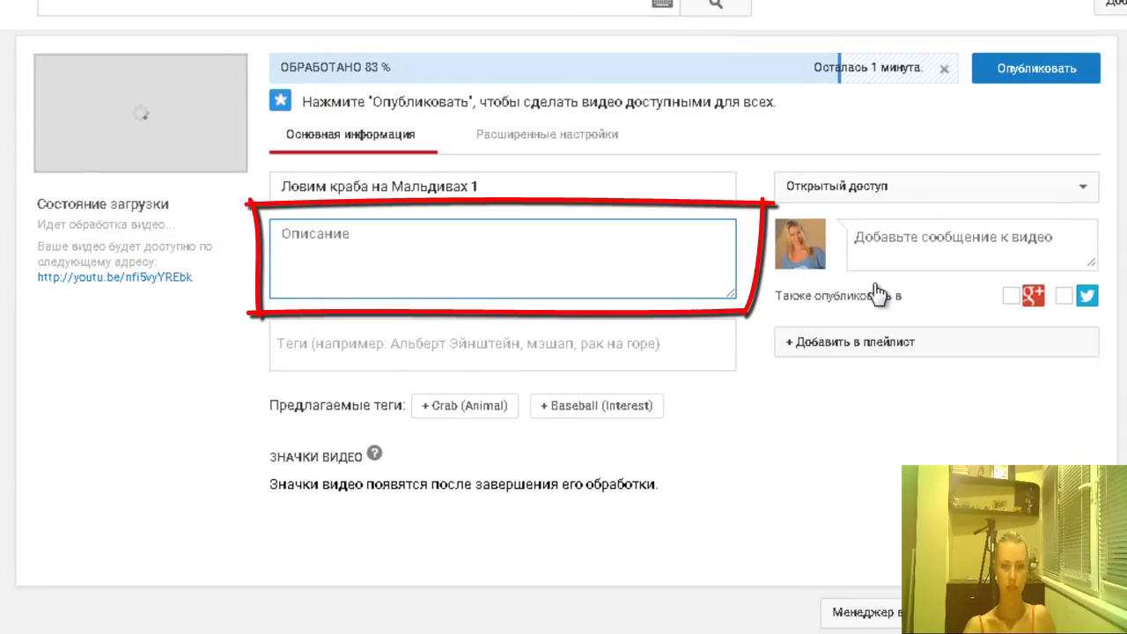
key(Tab)
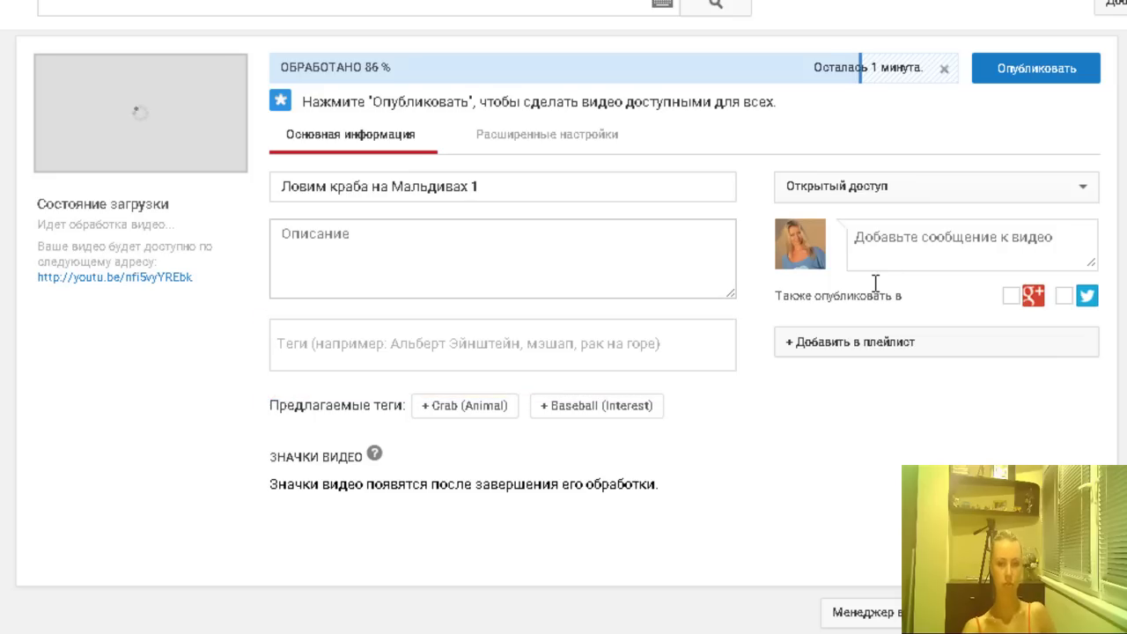
key(shift+Tab)
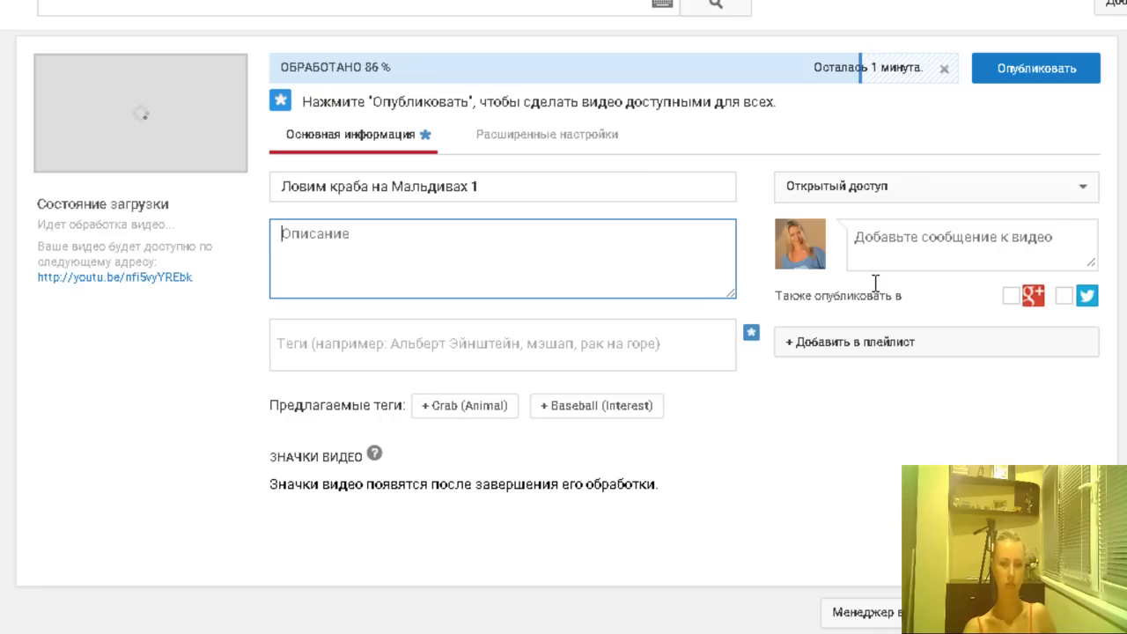
key(Tab)
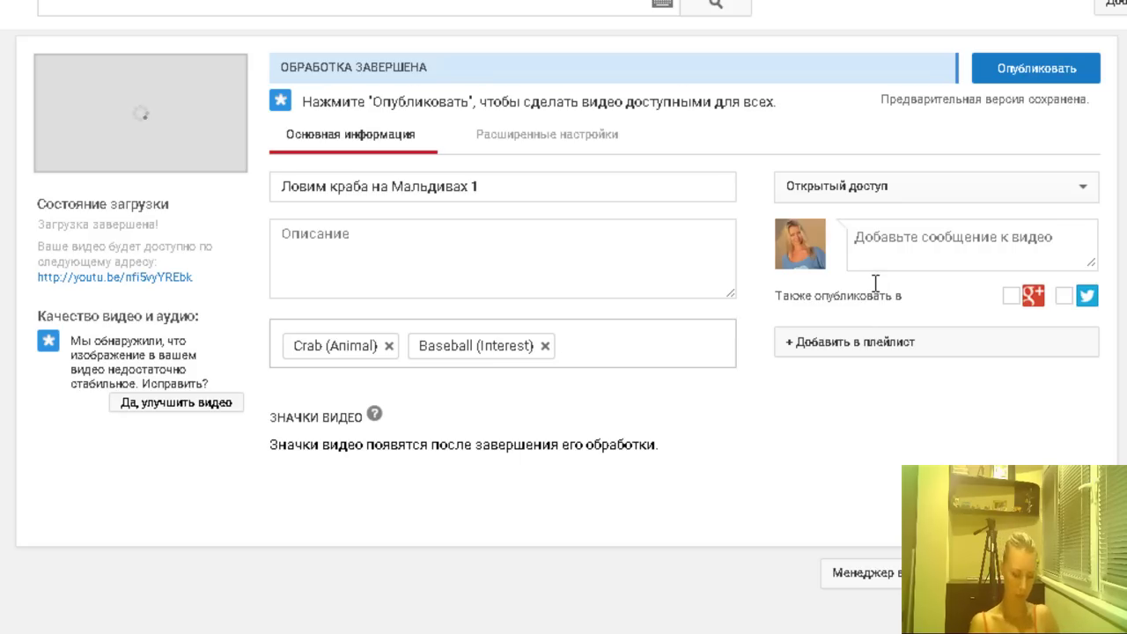
Add the tags "мальдивы", "мальдивские острова" and the suggested Maldives (Country) to the video
text(мальд)
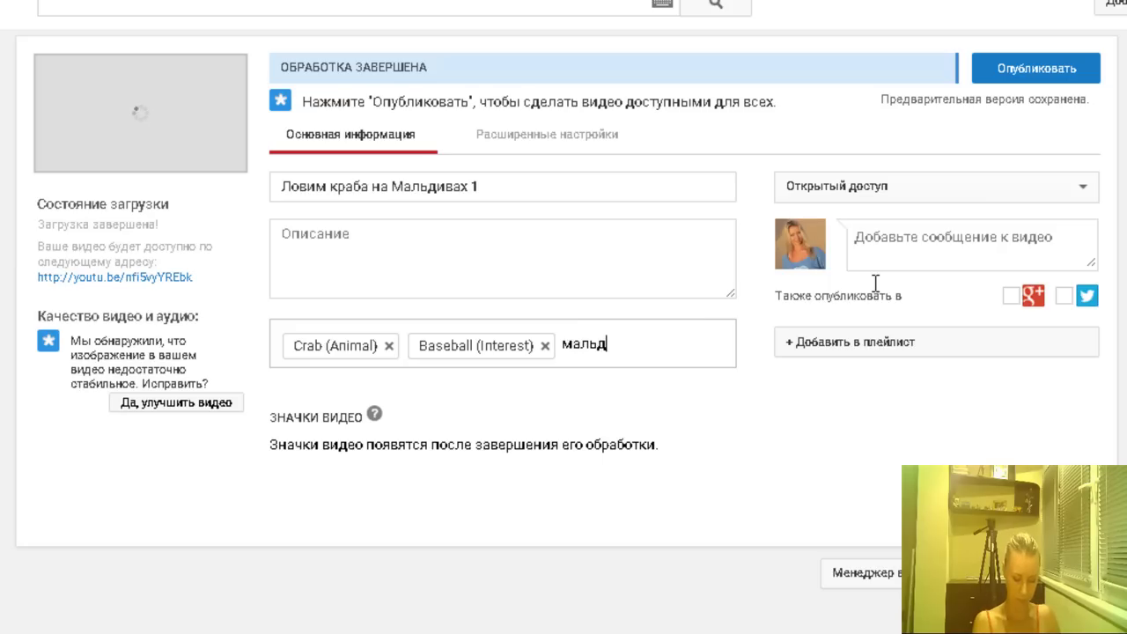
text(ивы)
key(Return)
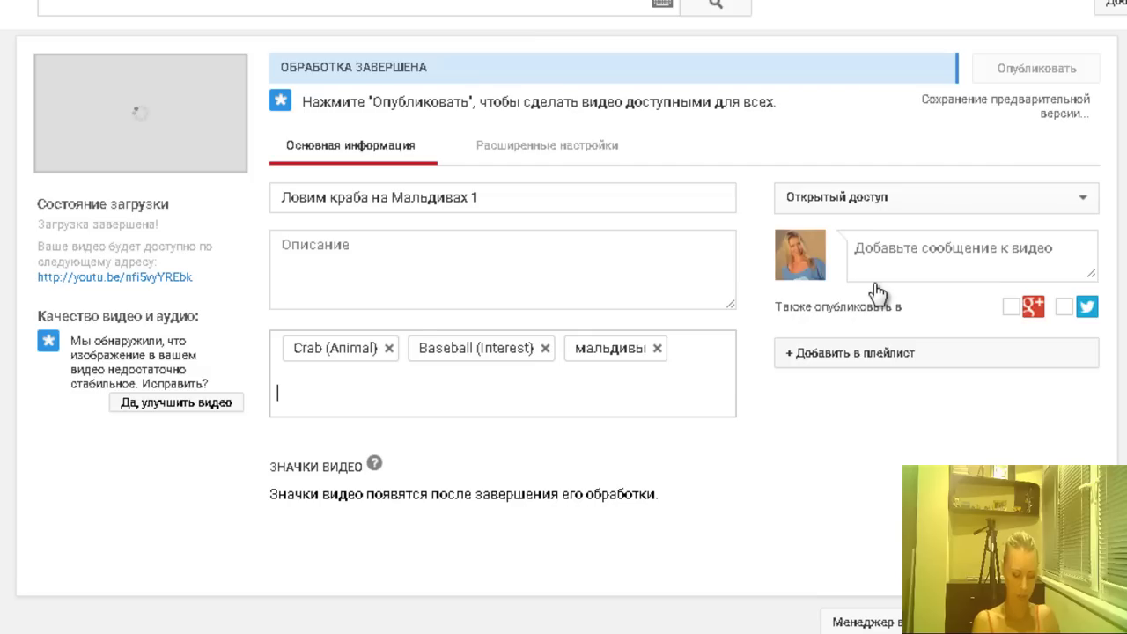
text(мальд)
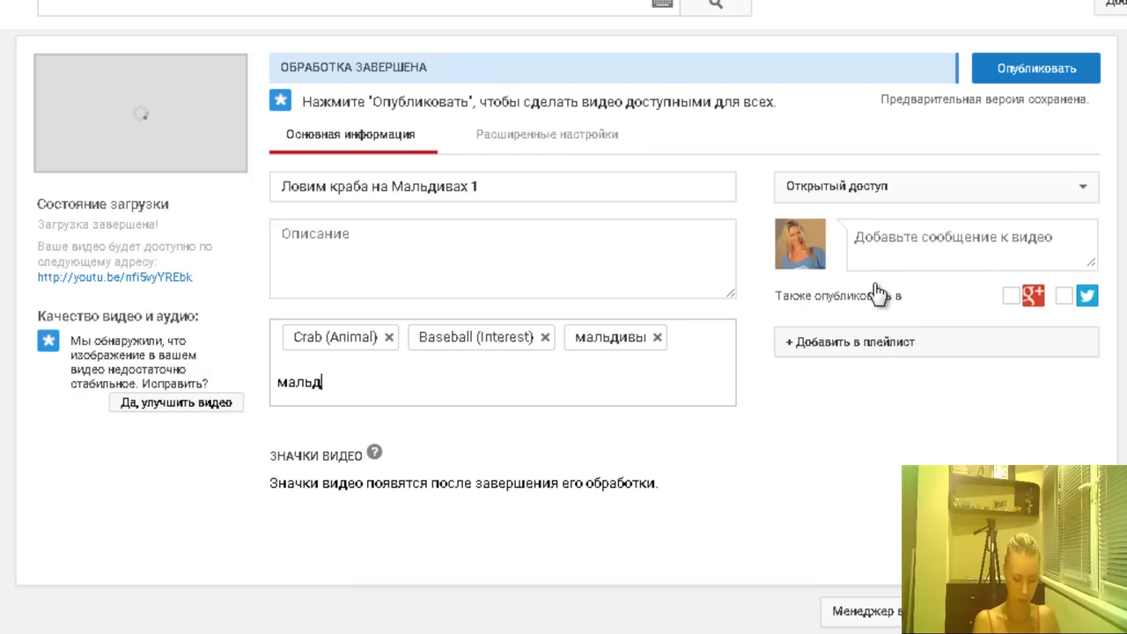
text(ивский)
key(BackSpace)
text(е )
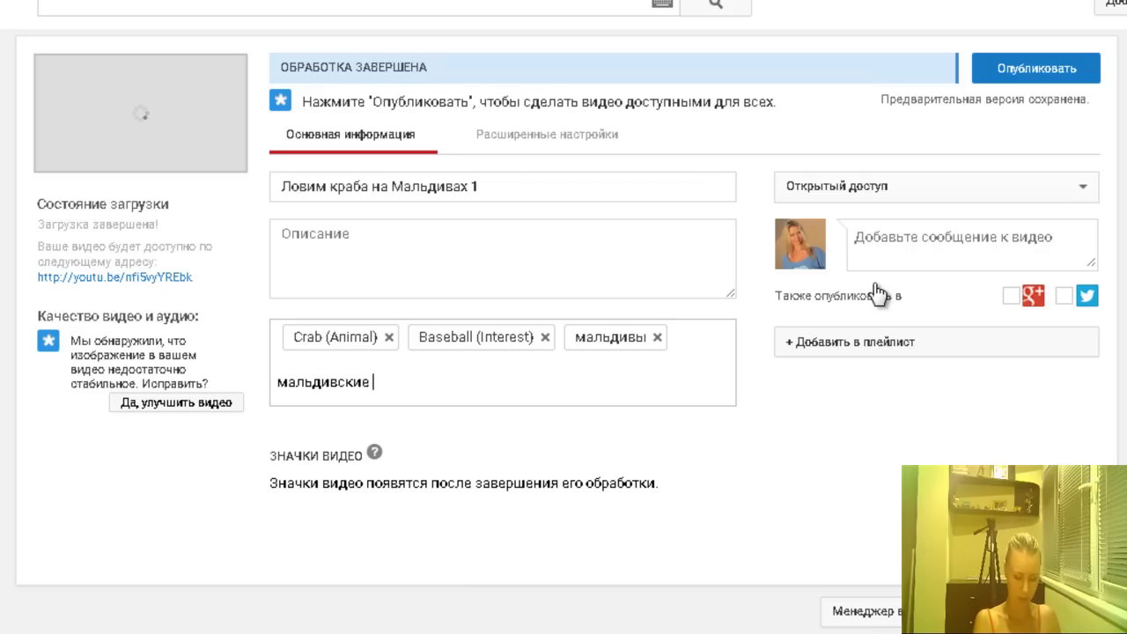
text(острова)
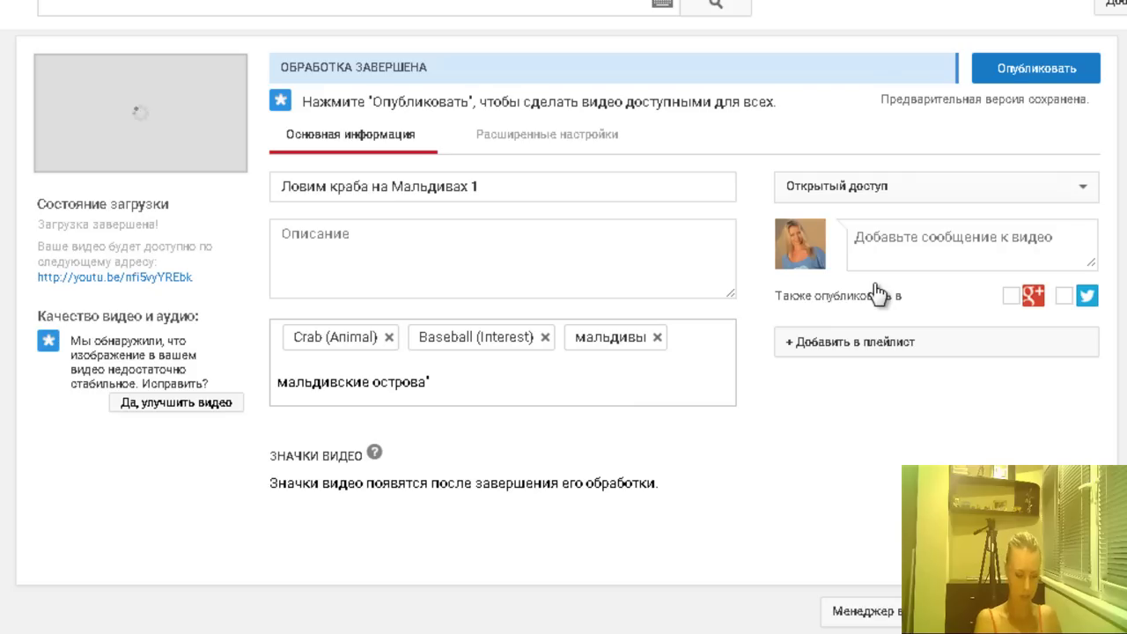
text(')
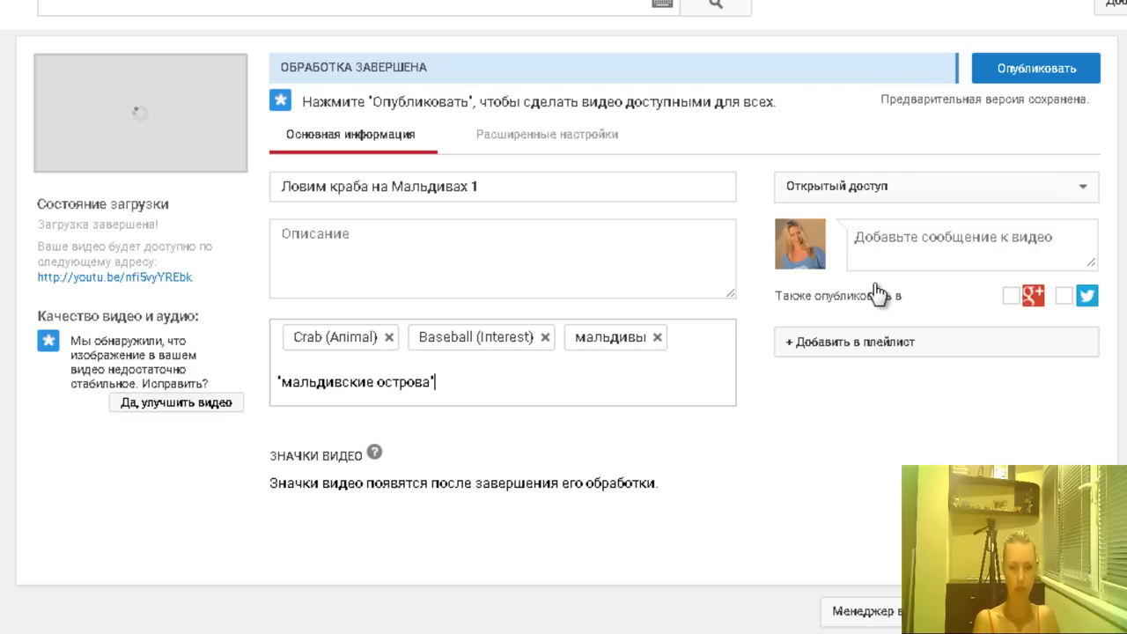
key(Return)
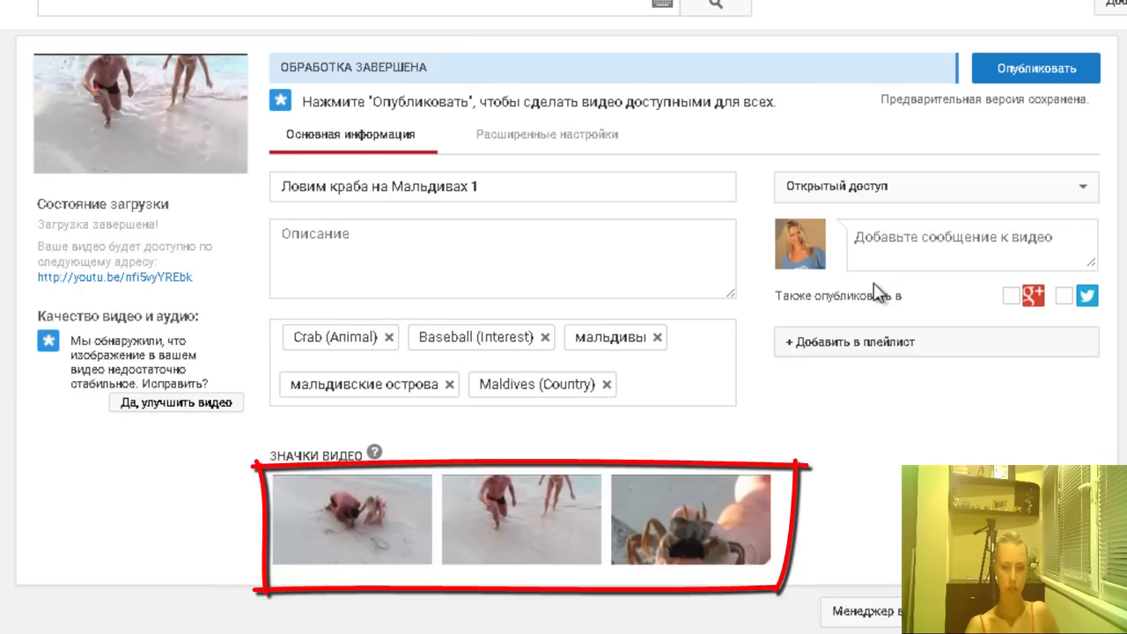
Try the three generated video thumbnails and set the close-up of the crab as the default one
click(353, 519)
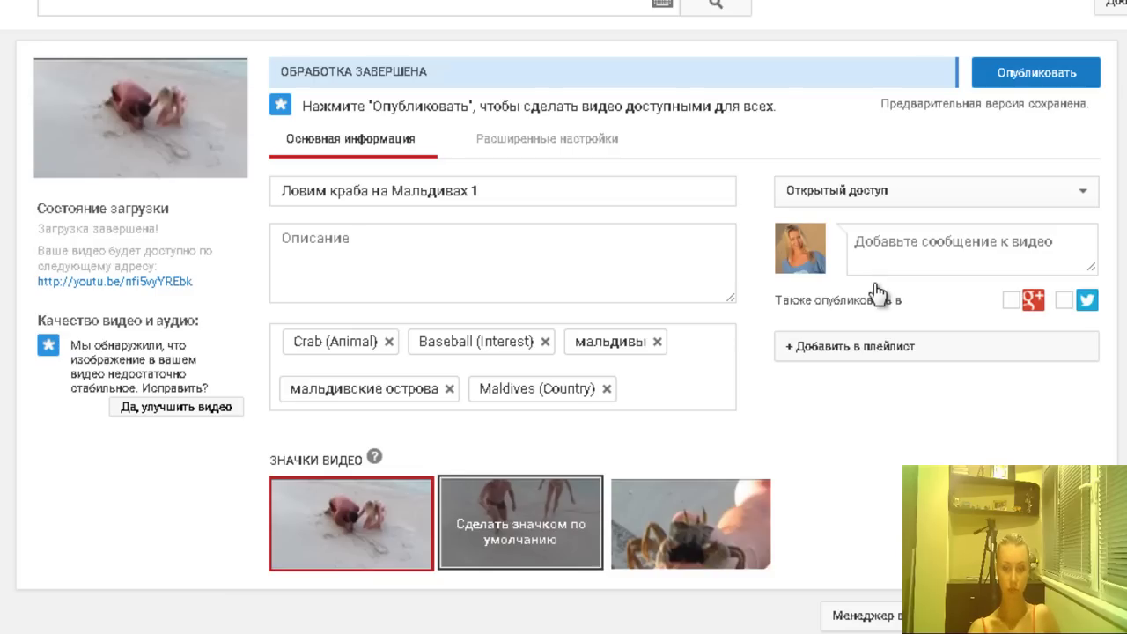
click(522, 524)
click(690, 524)
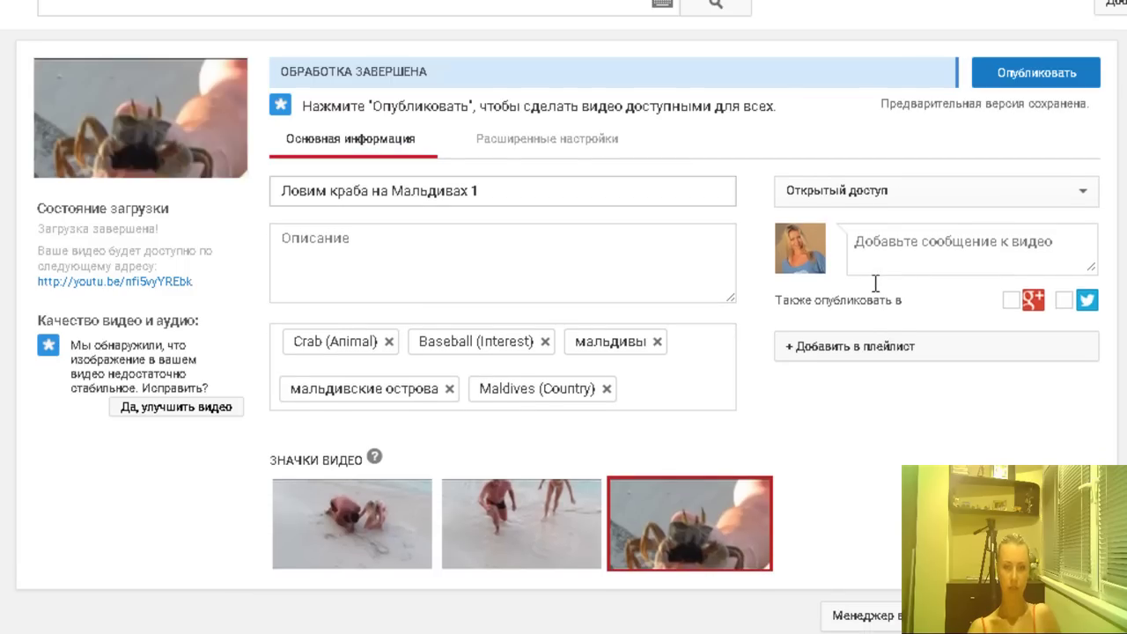
Enter "Ловим краба на Мальдивах" as the video description
key(Tab)
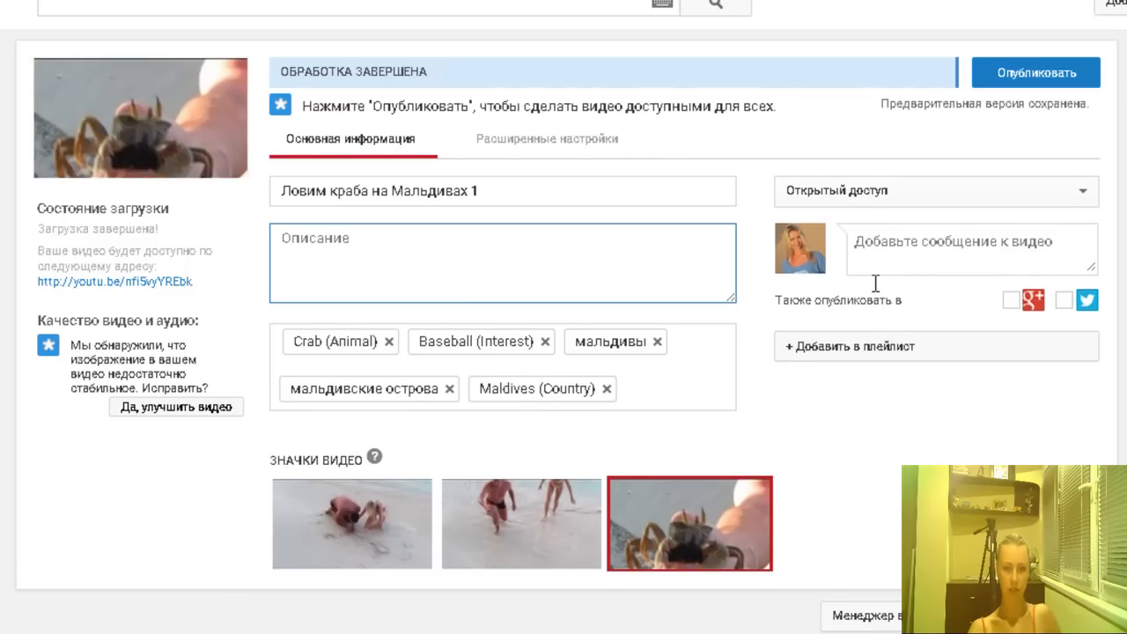
text(Ловим краба на Мальдивах)
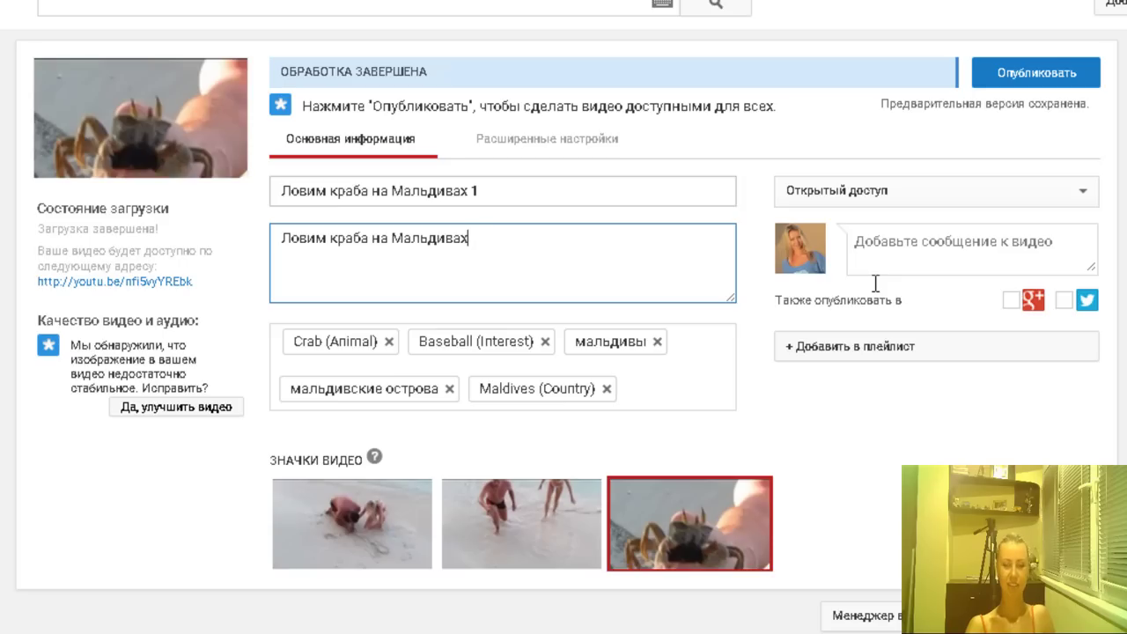
Examine the keyword "Мальдивах" in the video's description and title by highlighting it in each
key(ctrl+shift+Left)
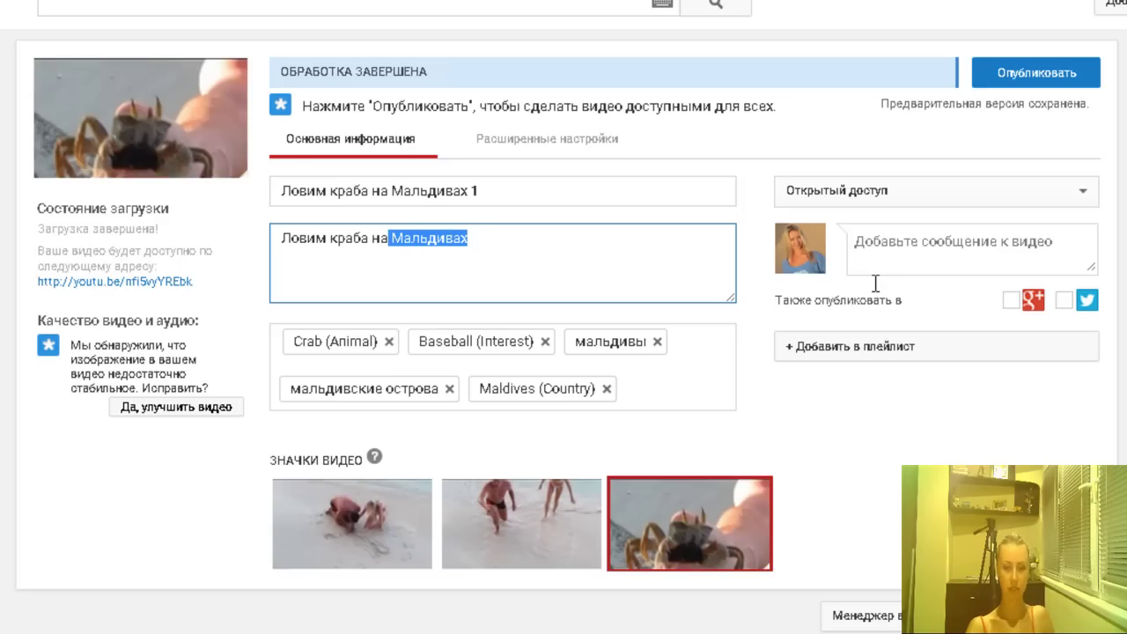
key(Right)
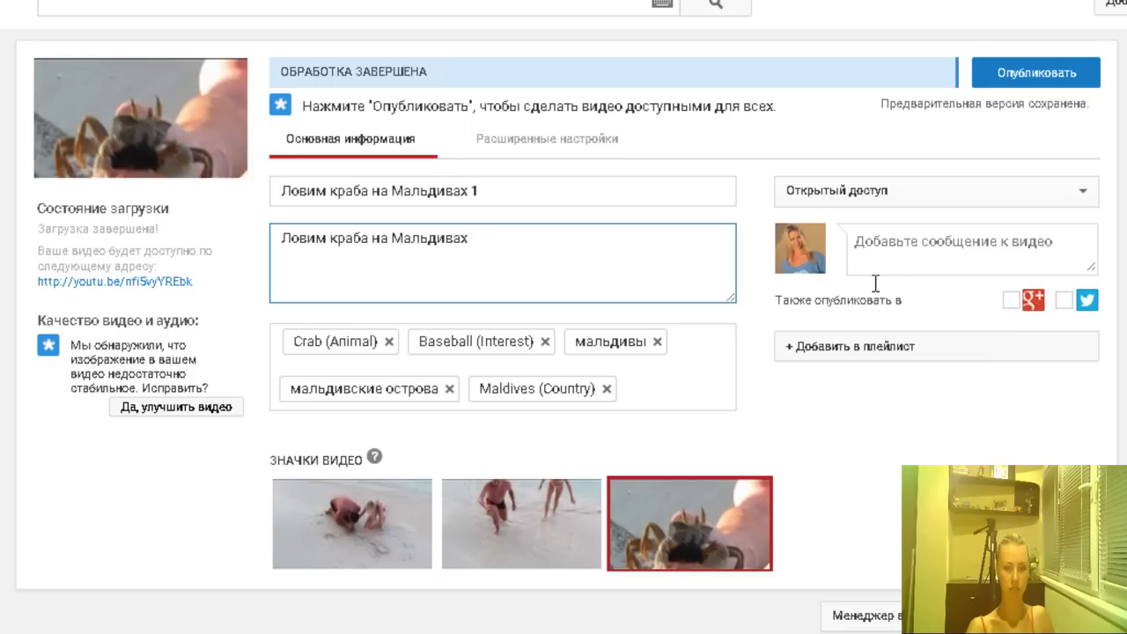
key(shift+Right)
key(shift+Right)
key(shift+Right)
key(shift+Right)
key(shift+Right)
key(shift+Right)
key(shift+Right)
key(shift+Right)
key(shift+Right)
key(Right)
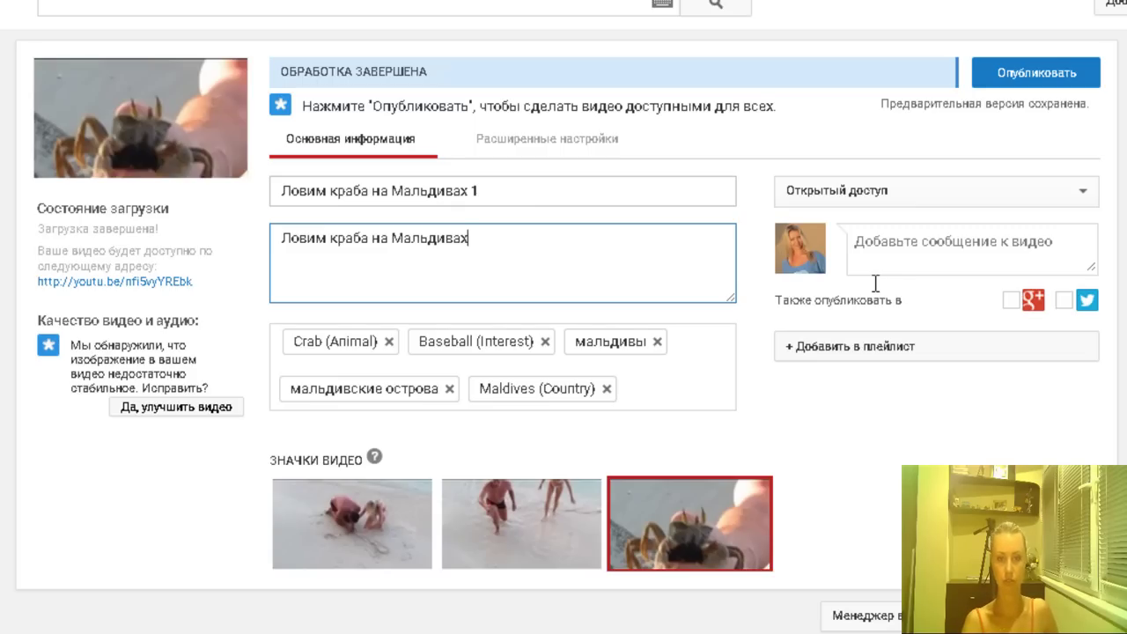
drag(388, 191, 468, 191)
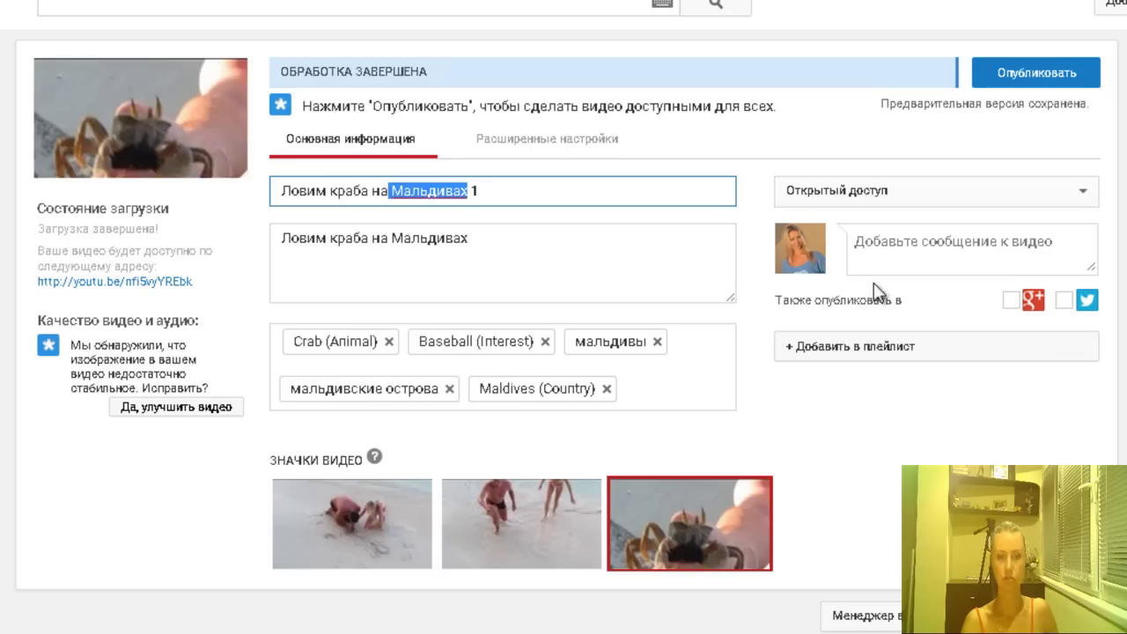
drag(388, 238, 468, 238)
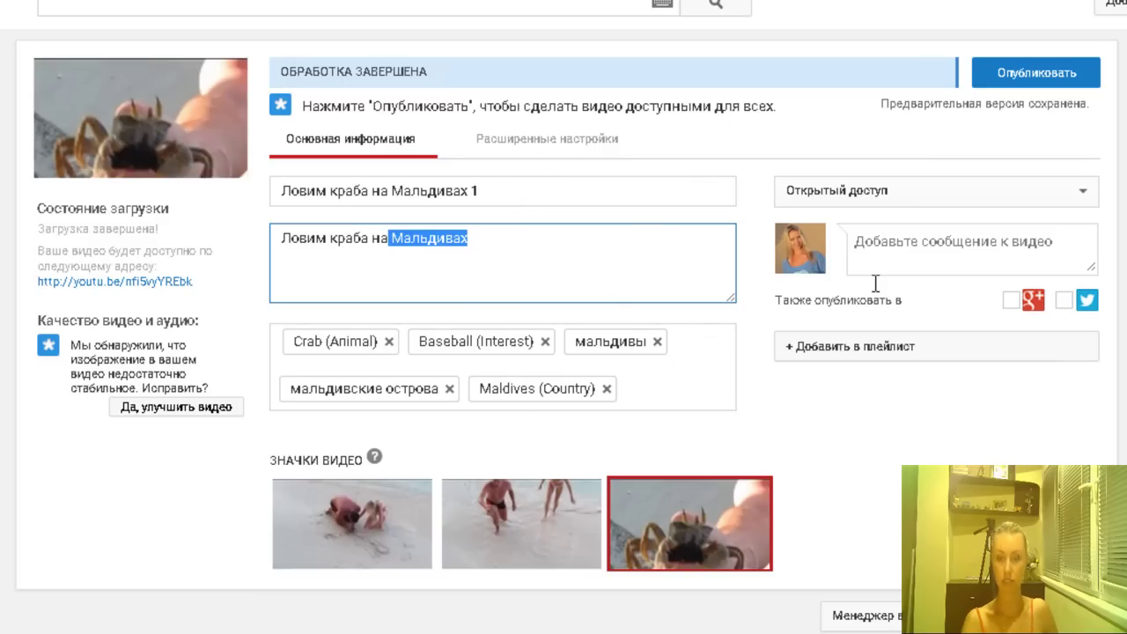
Review the video's access levels, from public to link-only and restricted, and keep "Открытый доступ" selected
key(alt+Down)
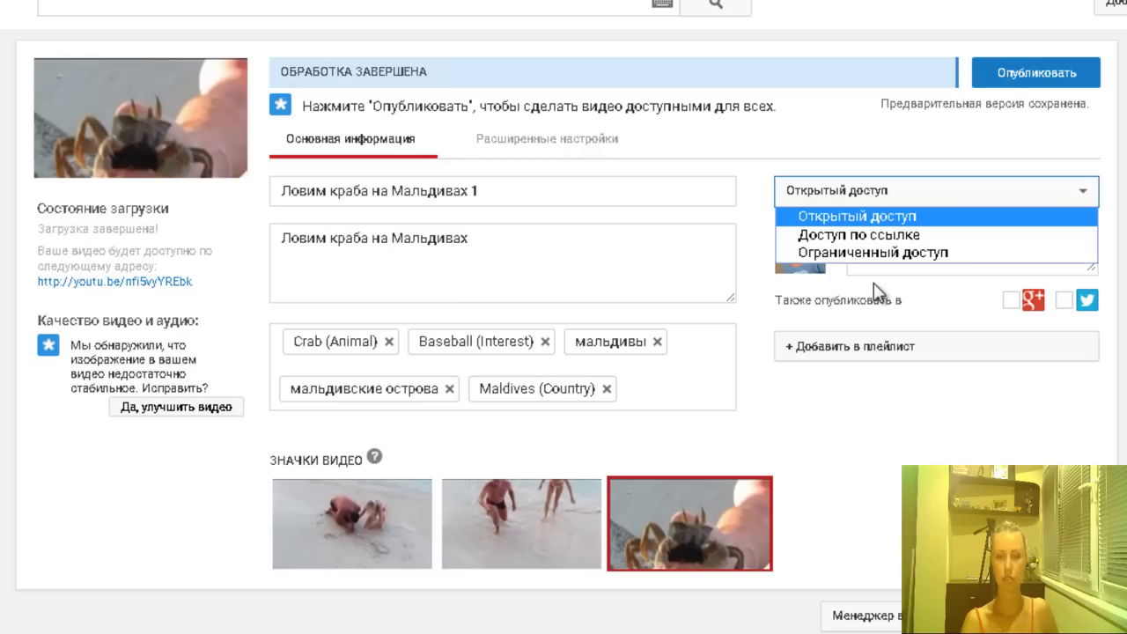
key(Down)
key(Down)
key(Up)
key(Up)
key(Down)
key(Down)
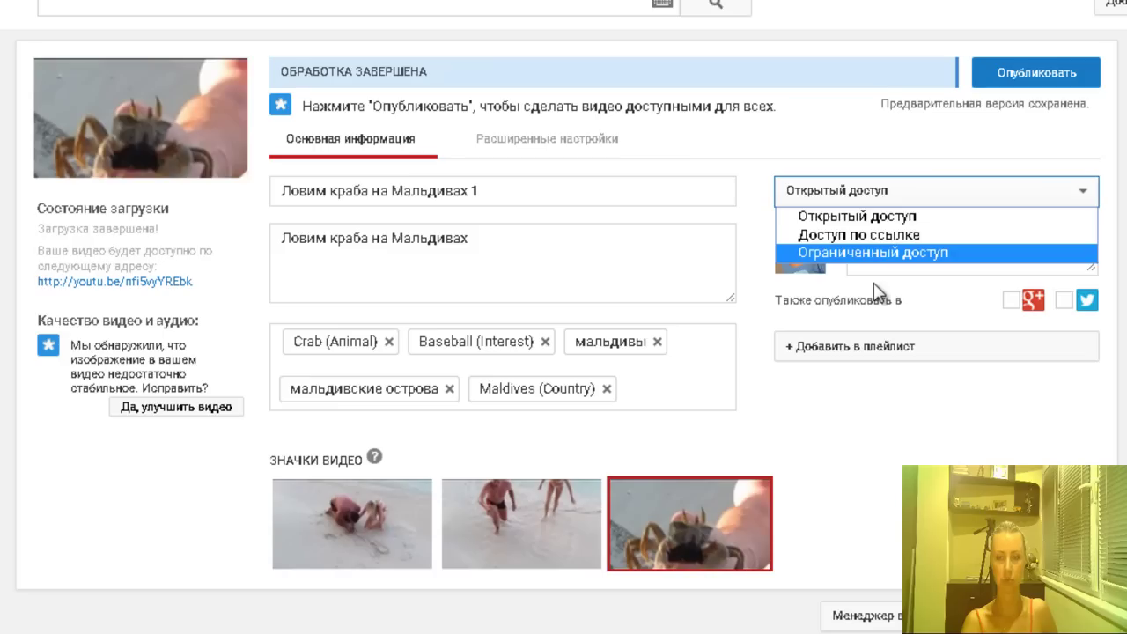
key(Up)
key(Up)
key(Return)
key(space)
key(Return)
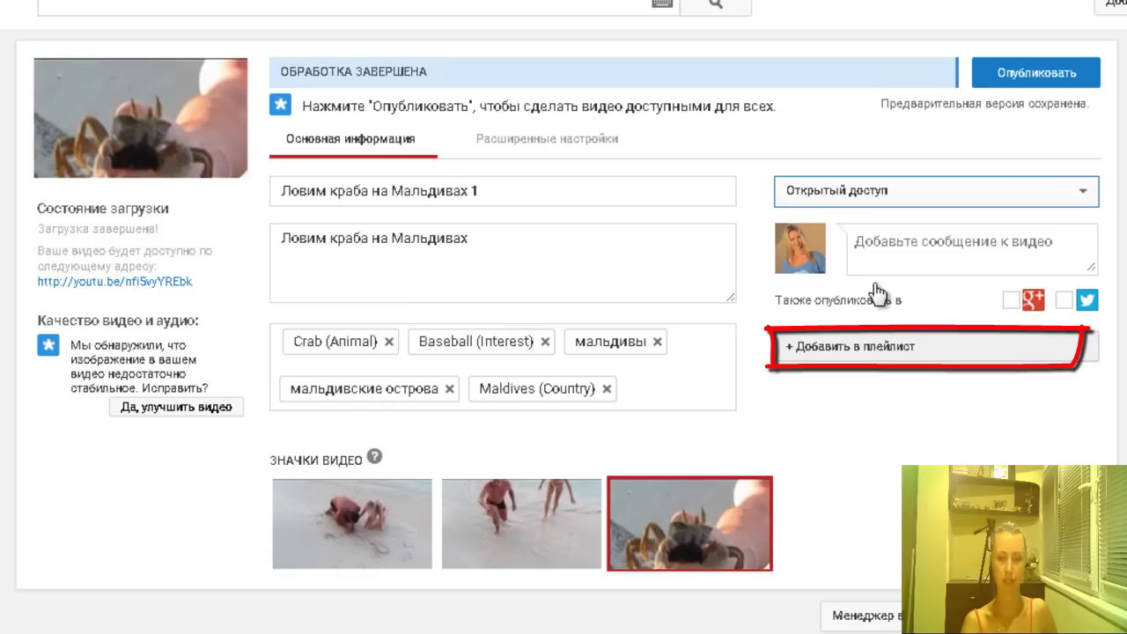
Create a new public playlist named "Мальдивы" and add the video to it
click(876, 347)
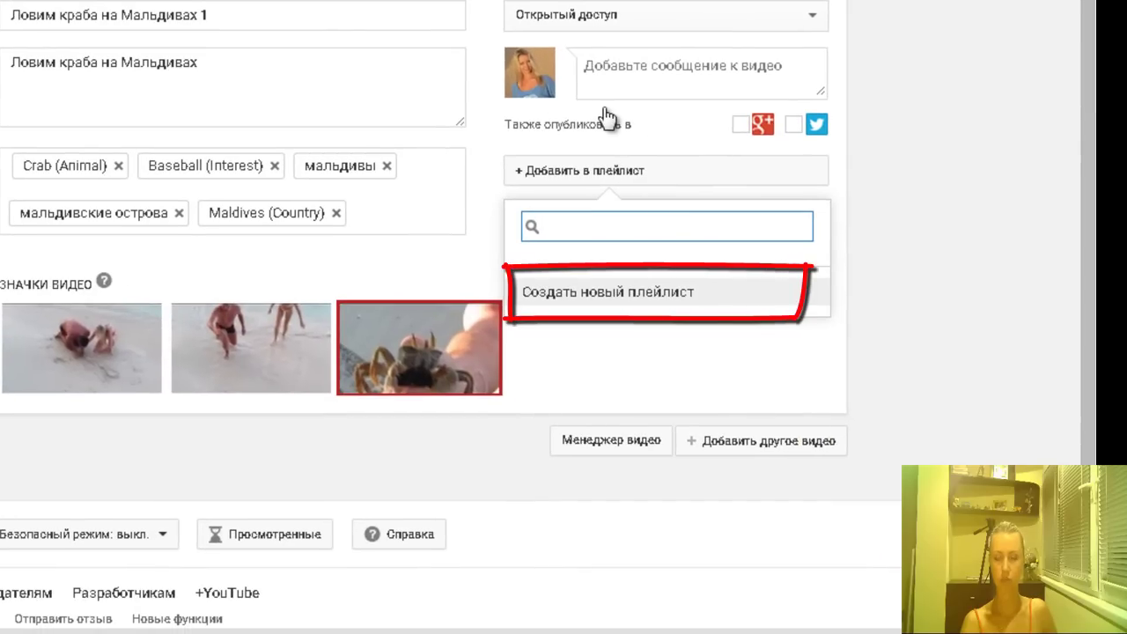
key(Return)
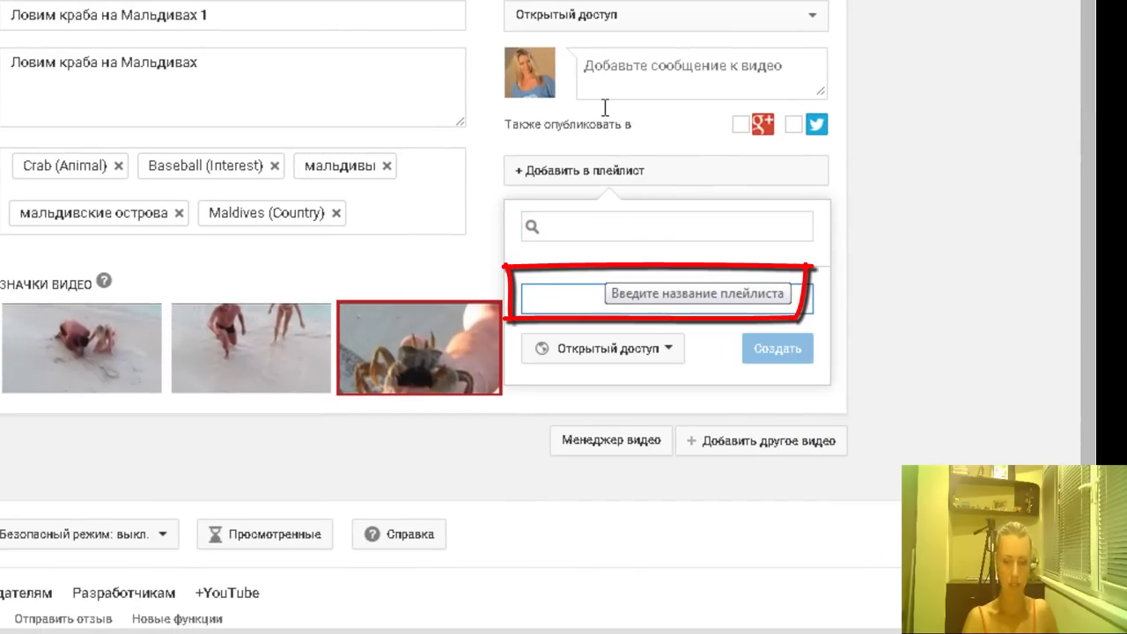
text(Маль)
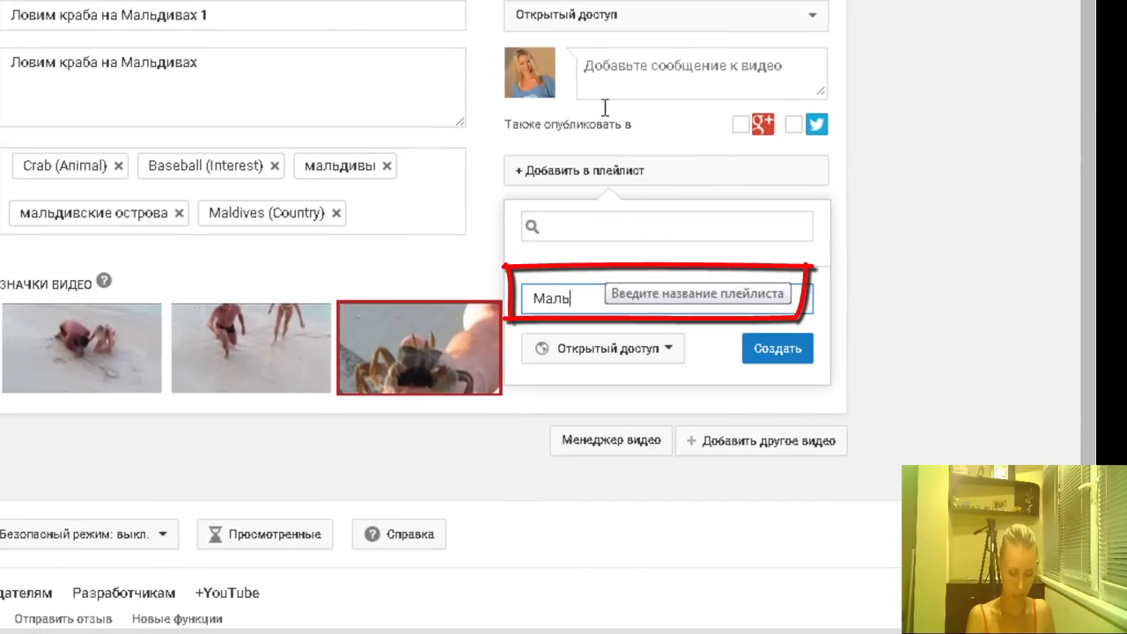
text(дивы)
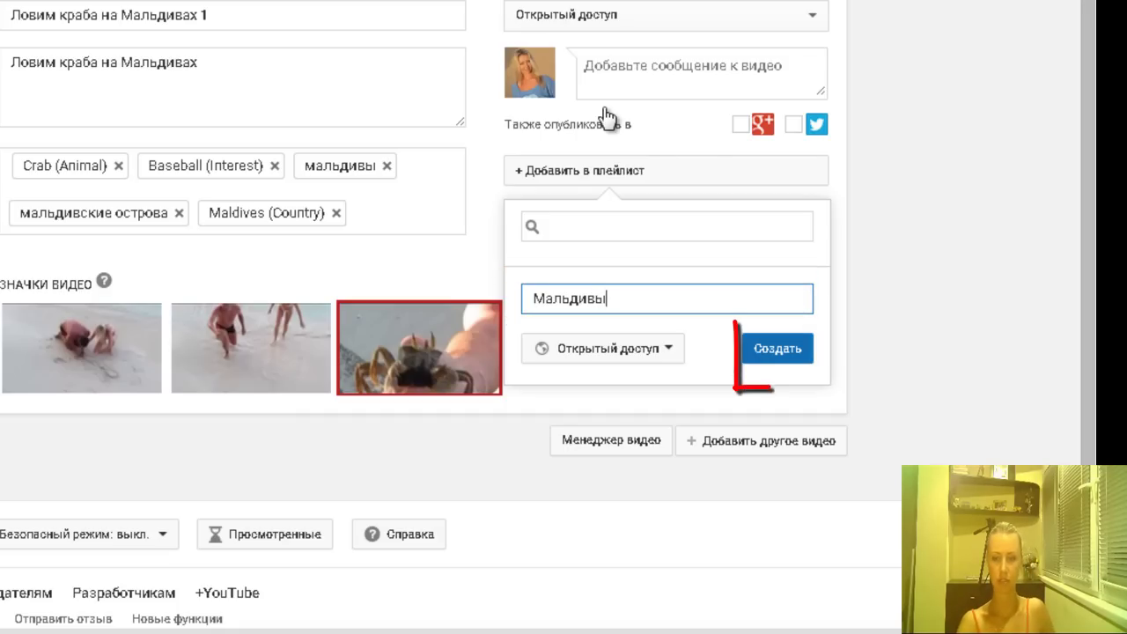
key(Return)
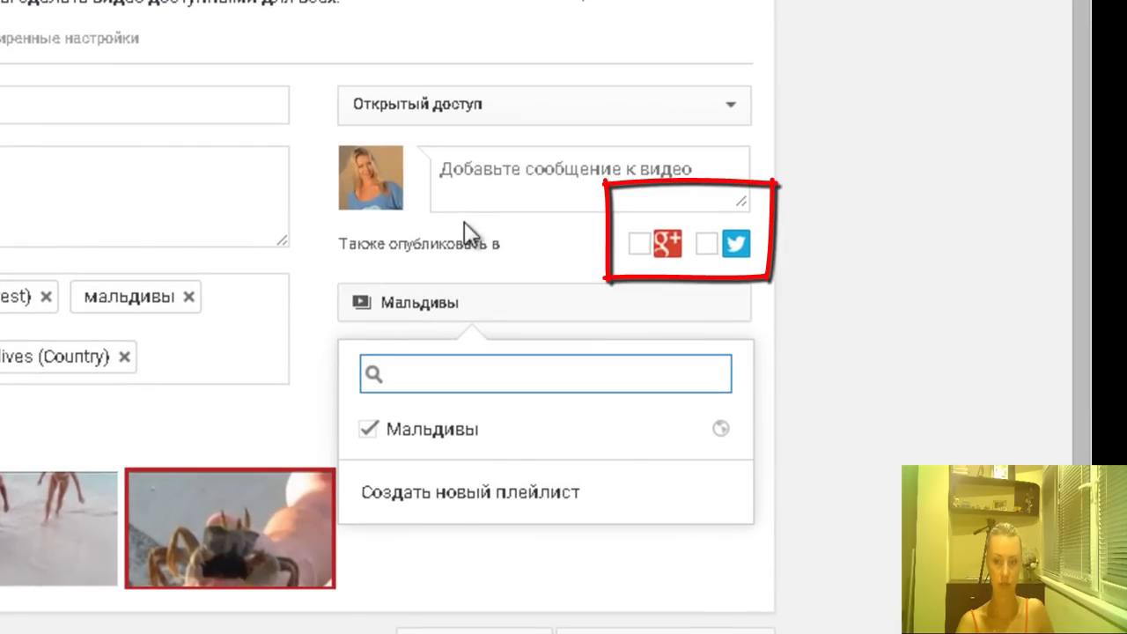
Enable sharing the video to Google+ without authorizing Twitter, and publish the video
click(467, 225)
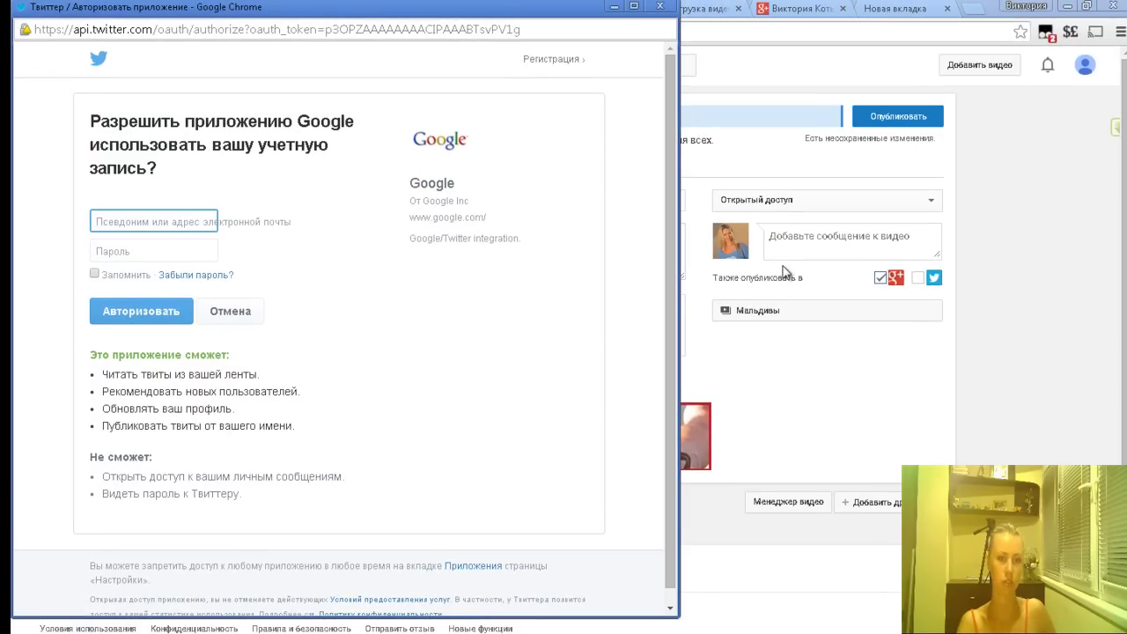
click(783, 267)
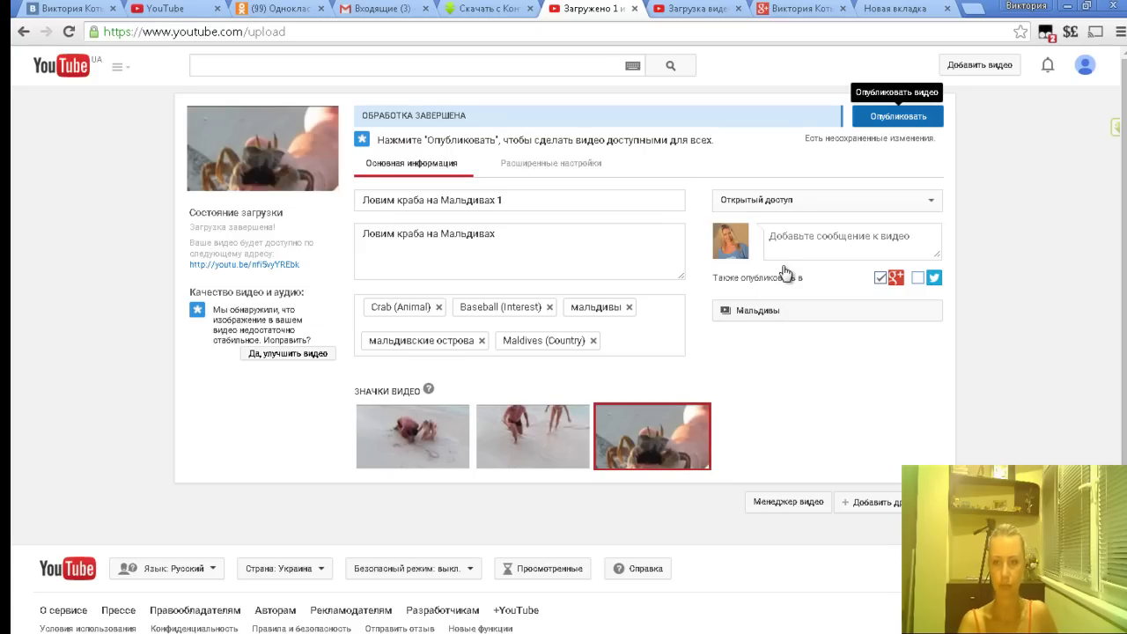
click(897, 116)
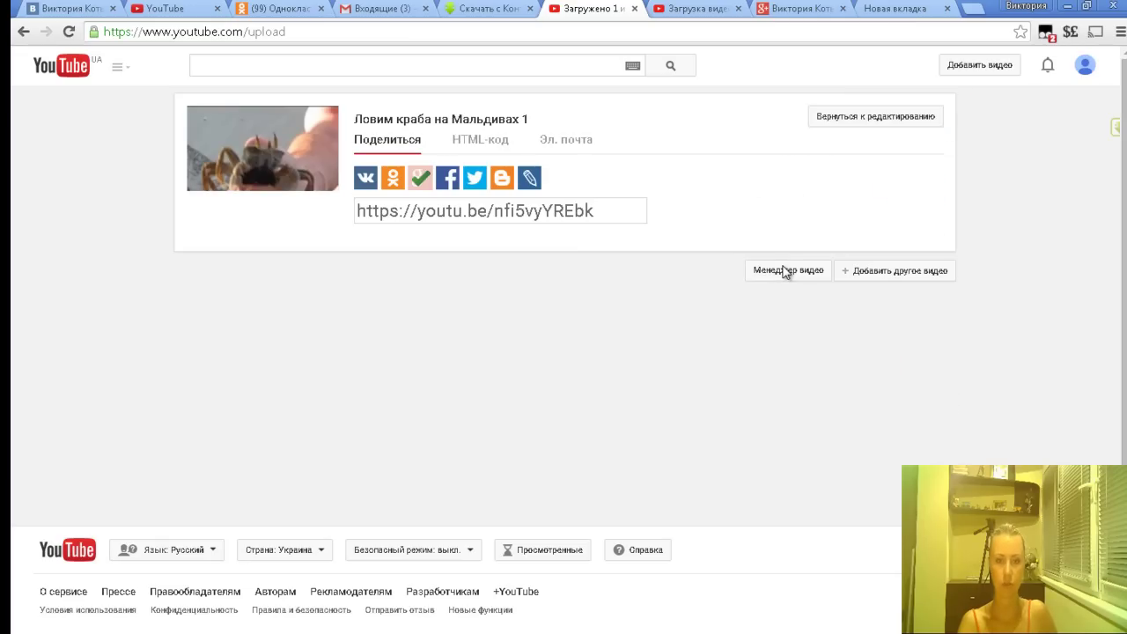
Open the published crab video's watch page and look over its title, description and comments area
click(787, 270)
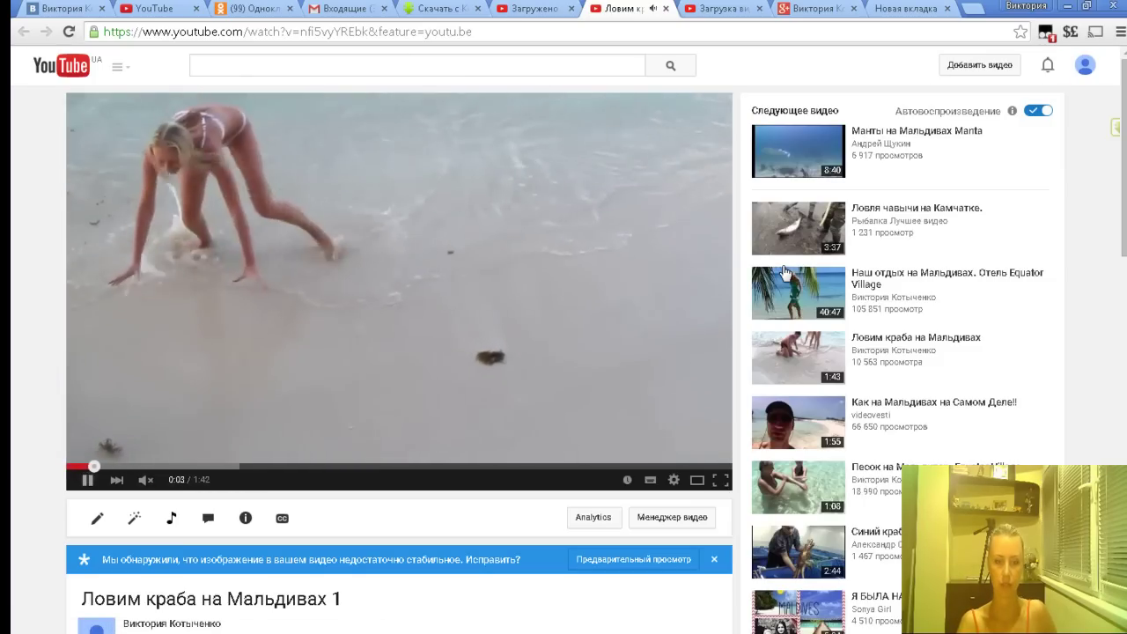
scroll(784, 271, down, 2)
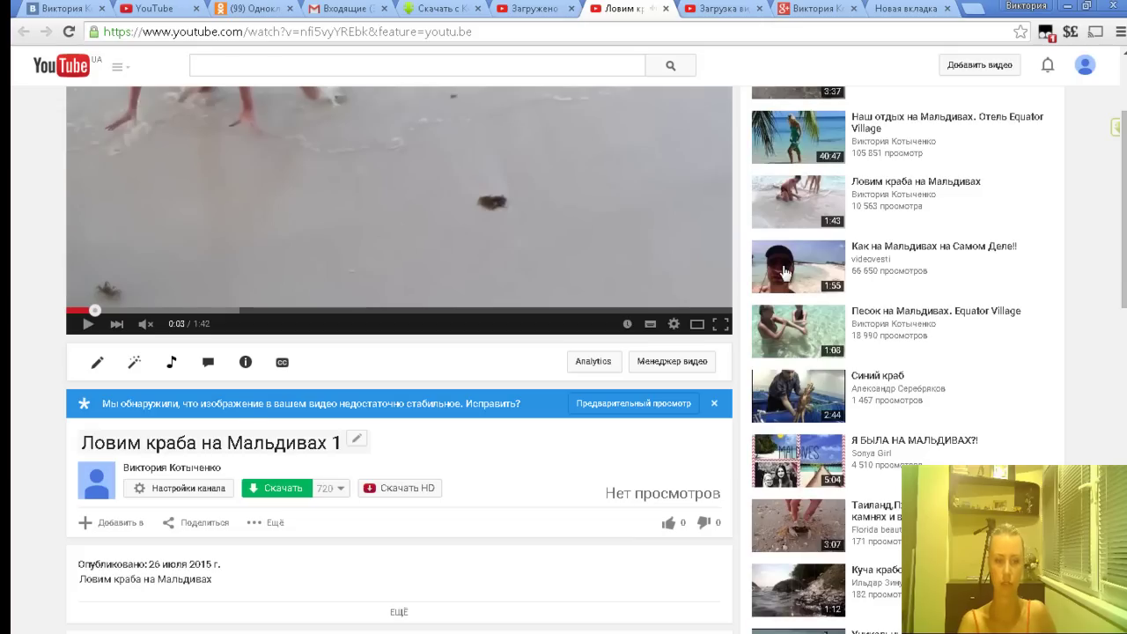
scroll(784, 271, down, 2)
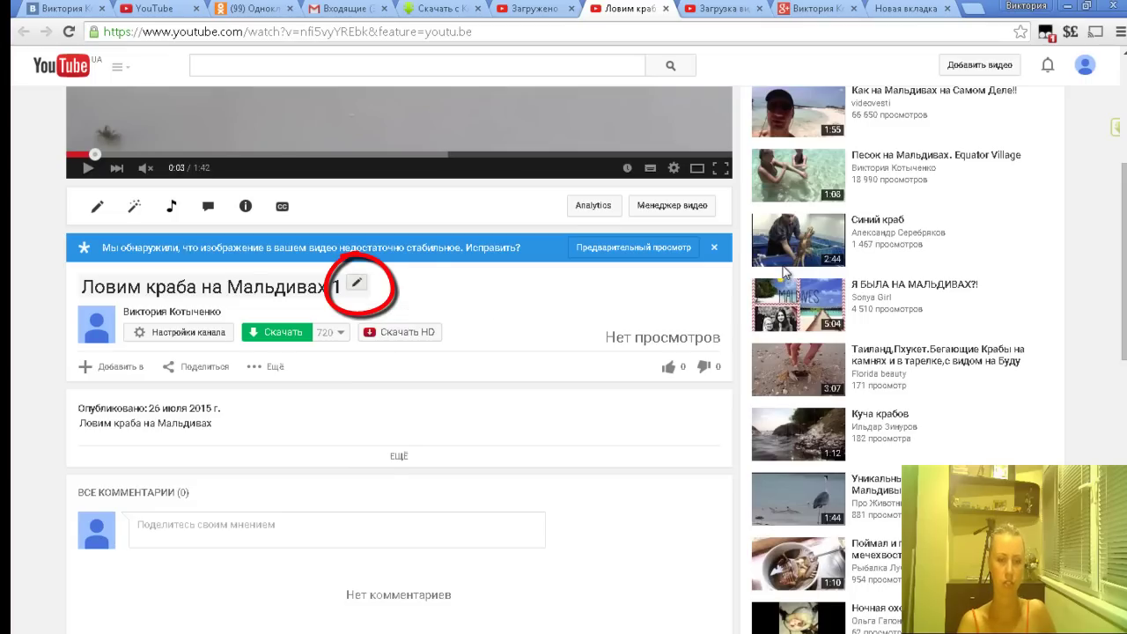
Rename the published video "Ловим краба на Мальдивах" in its information and settings, and save the changes
click(357, 282)
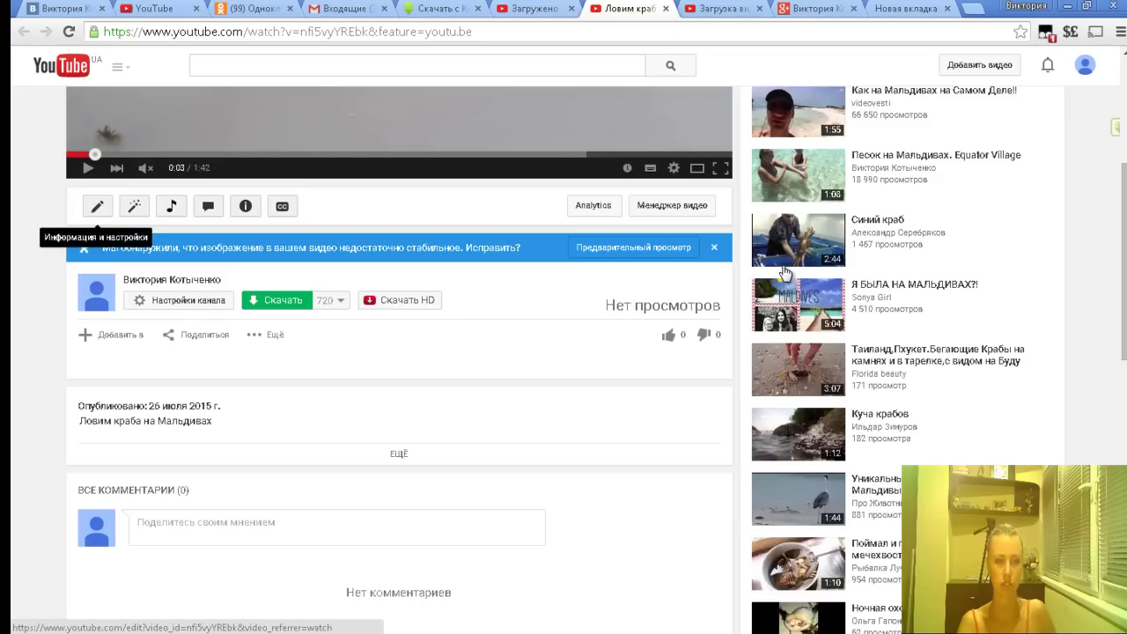
click(97, 207)
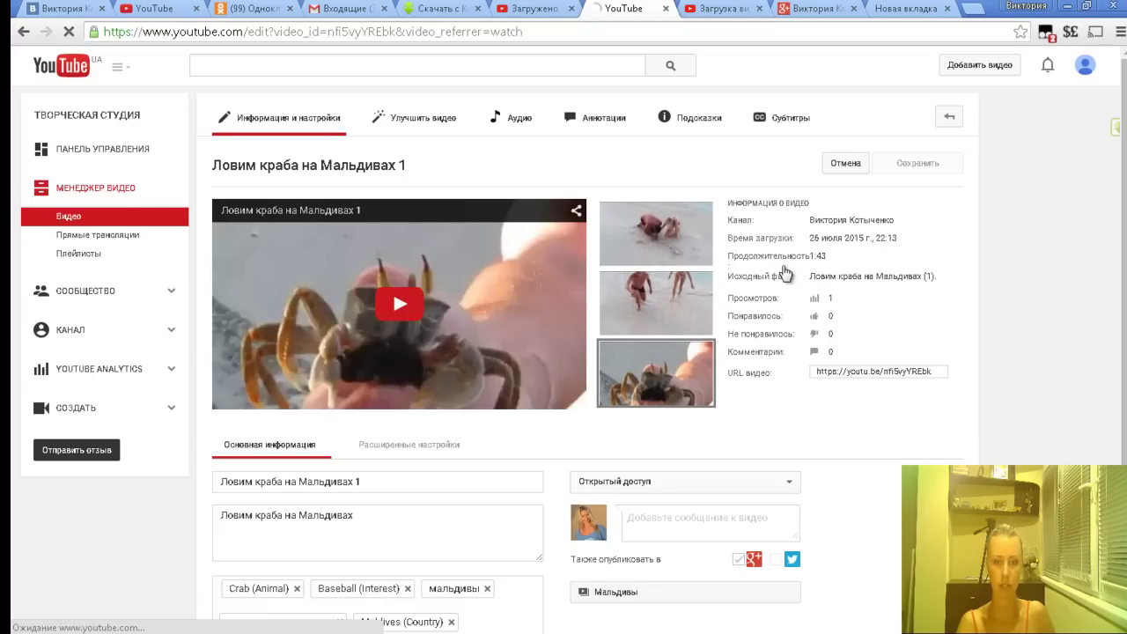
scroll(783, 269, down, 3)
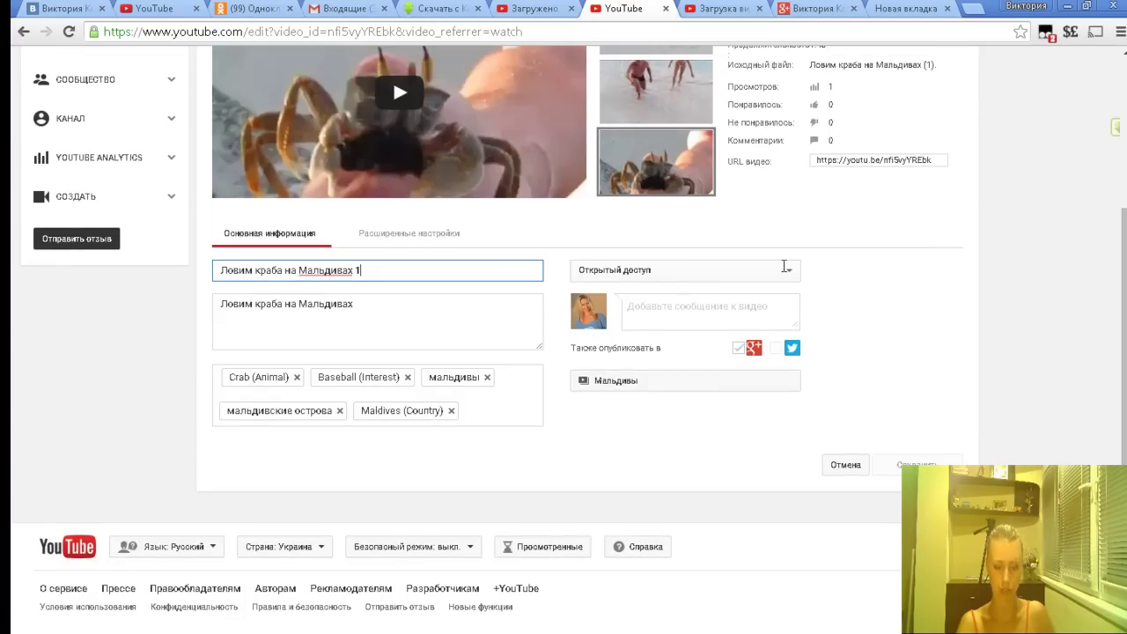
key(BackSpace)
key(Tab)
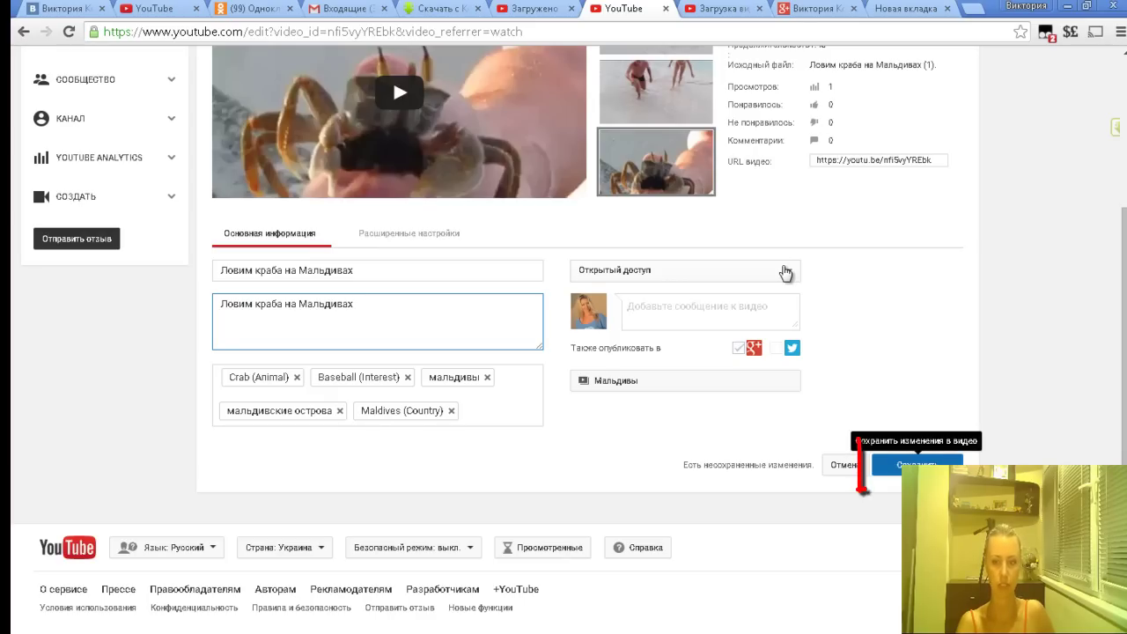
click(916, 464)
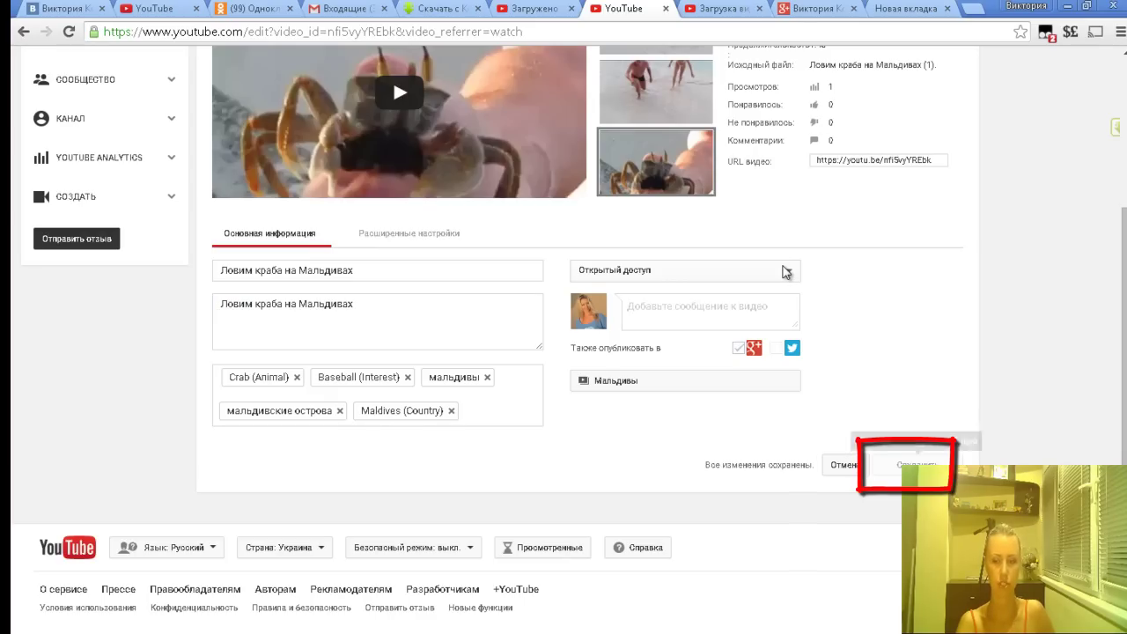
Return to the video's watch page to check the title, and open the video enhancement tools
scroll(784, 270, up, 3)
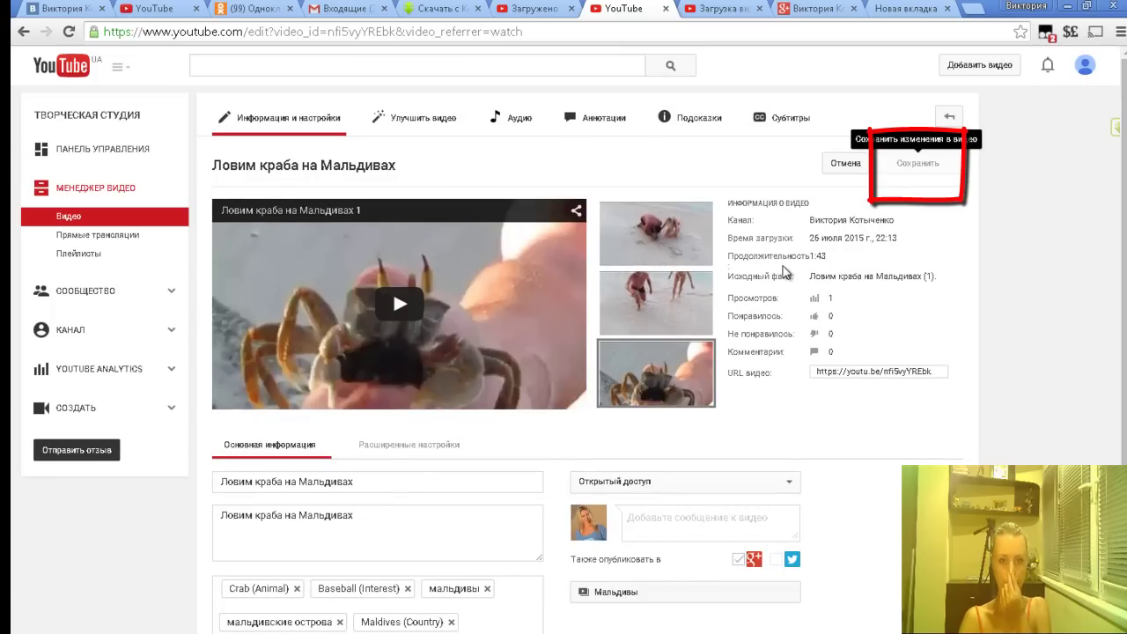
key(F5)
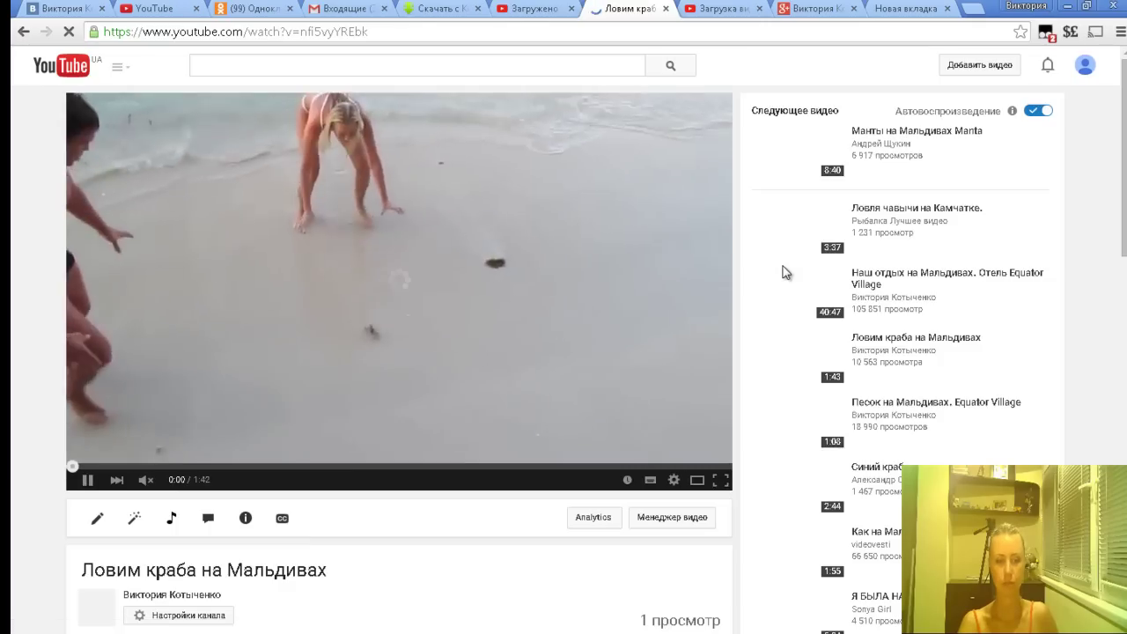
scroll(784, 273, down, 3)
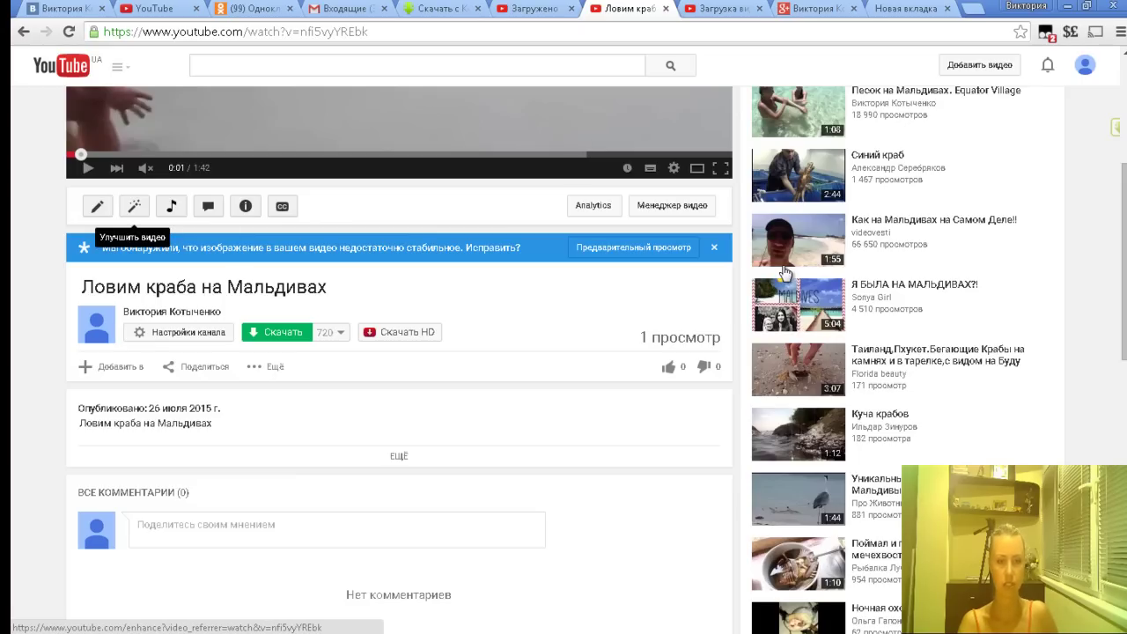
click(134, 206)
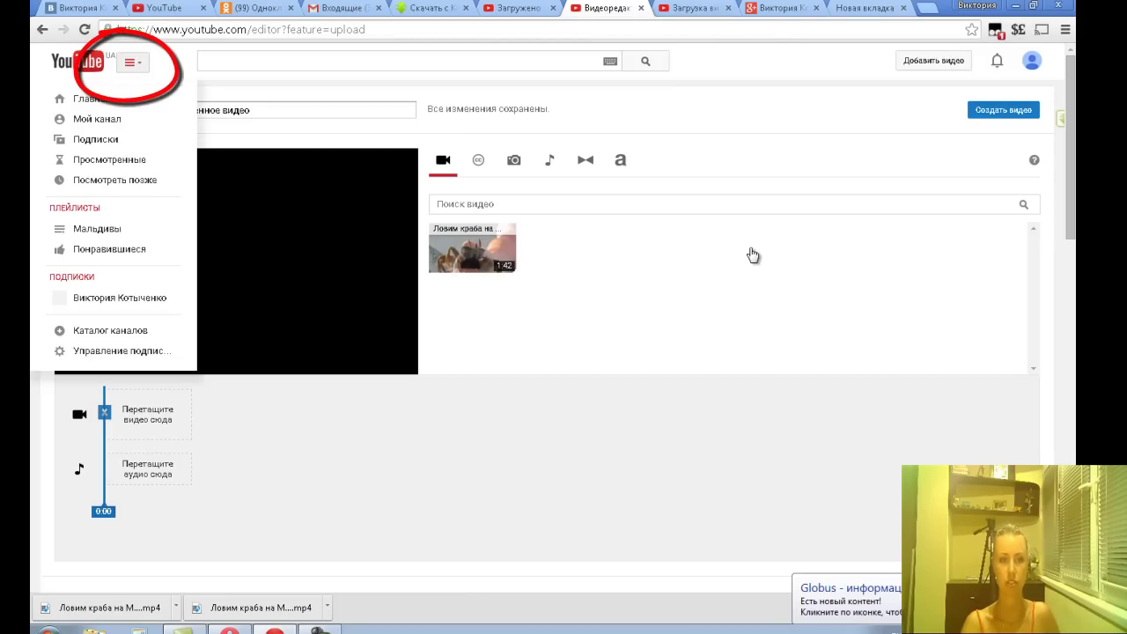
Go from the video editor to your own channel and view its playlists
click(752, 255)
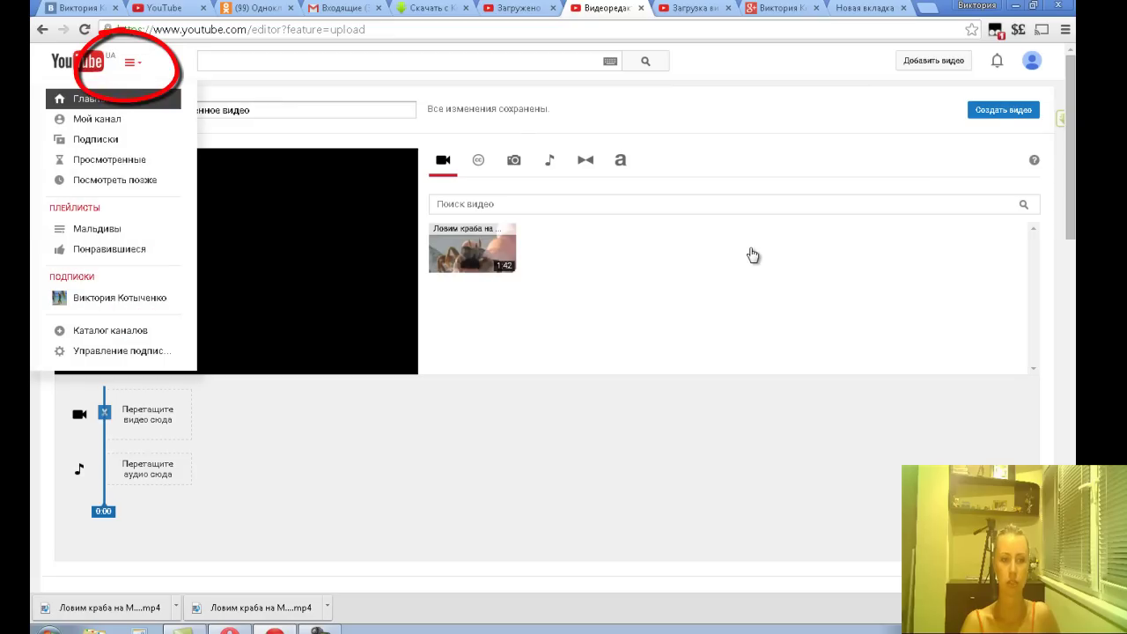
click(97, 119)
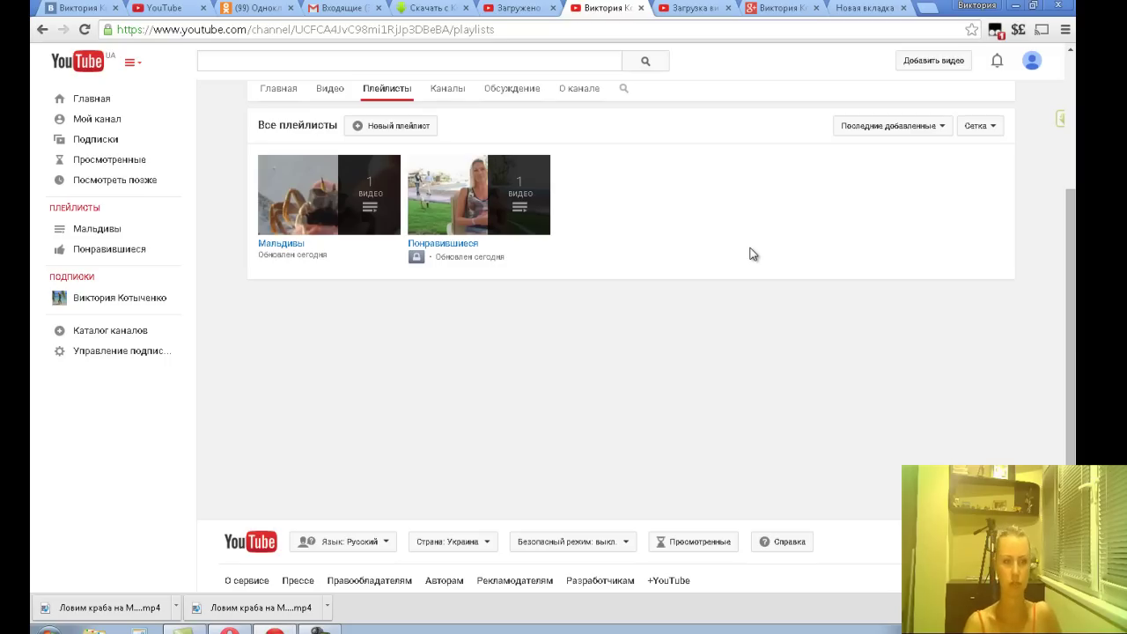
scroll(753, 255, up, 3)
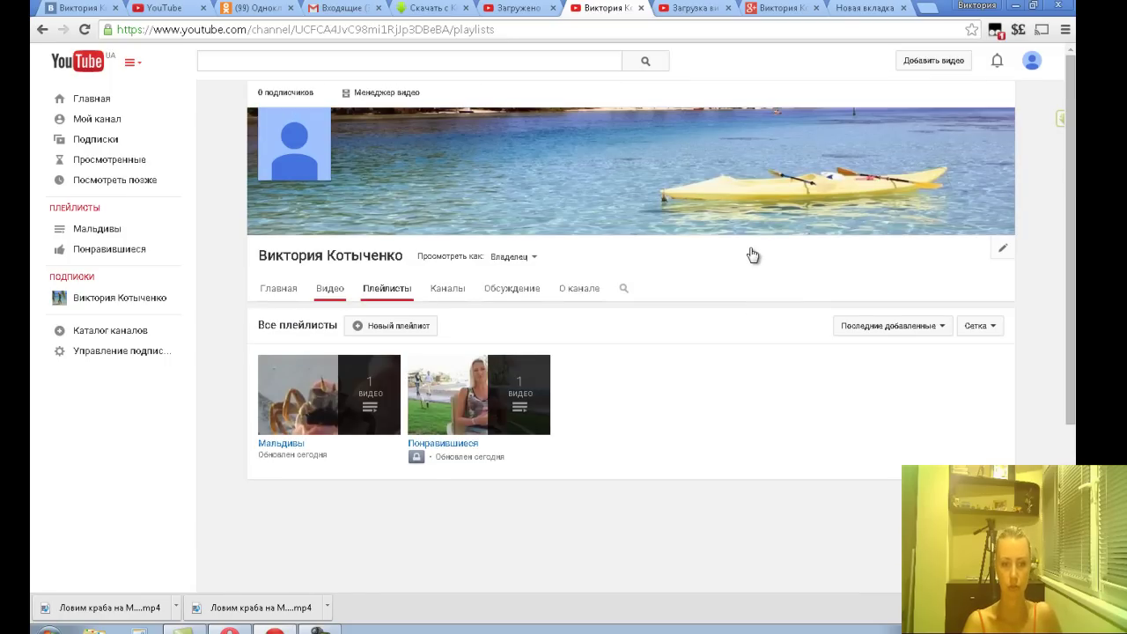
click(751, 251)
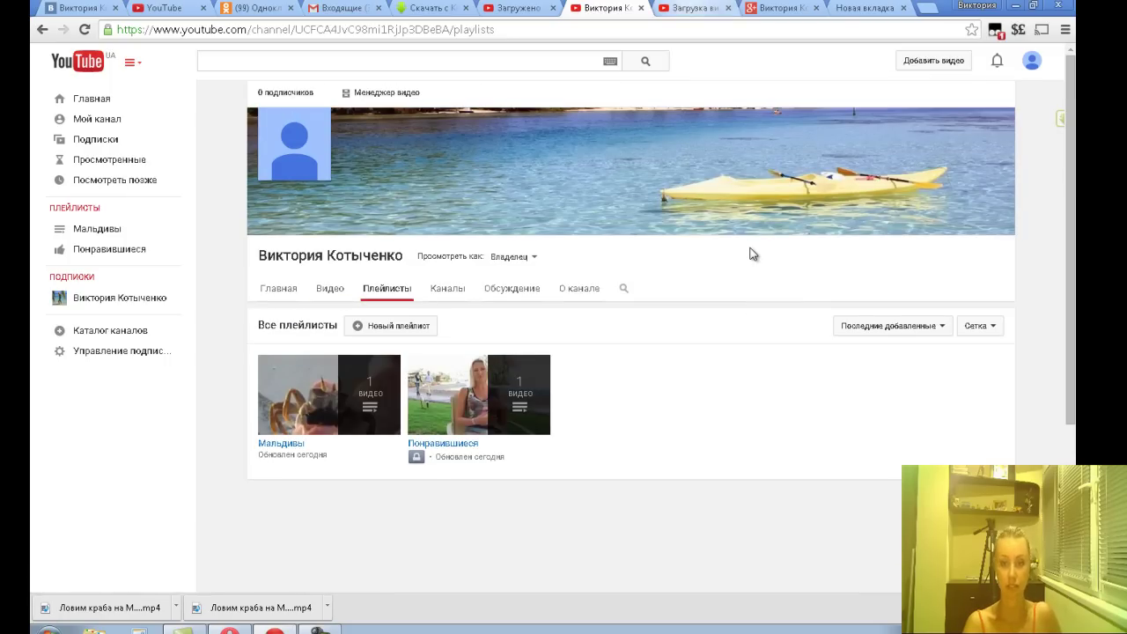
Upload the video "Партнерка AIR(Медиа сеть AIR). Лучшая партнерка youtube" from the ЗАГРУЗКИ folder on drive F
key(ctrl+Tab)
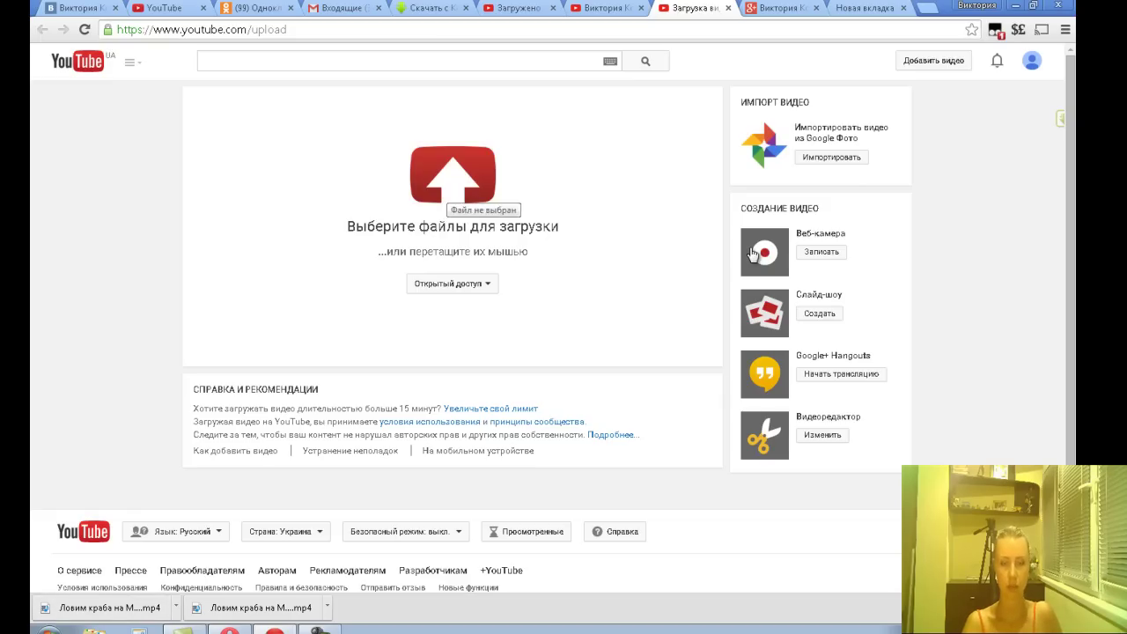
click(753, 253)
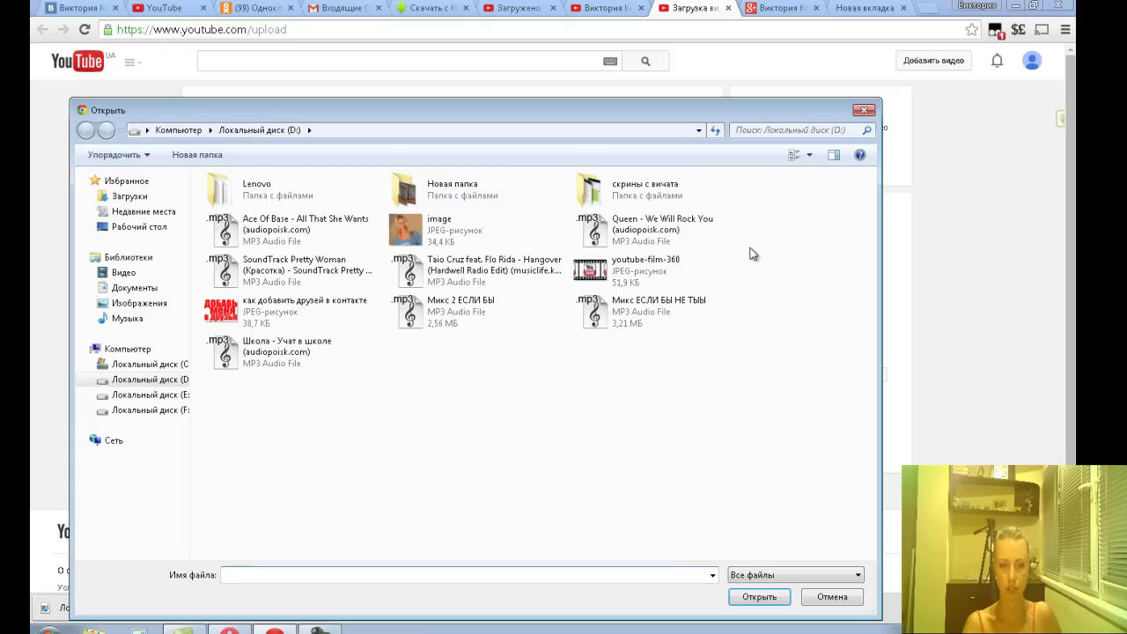
click(148, 410)
double_click(240, 304)
scroll(404, 308, down, 5)
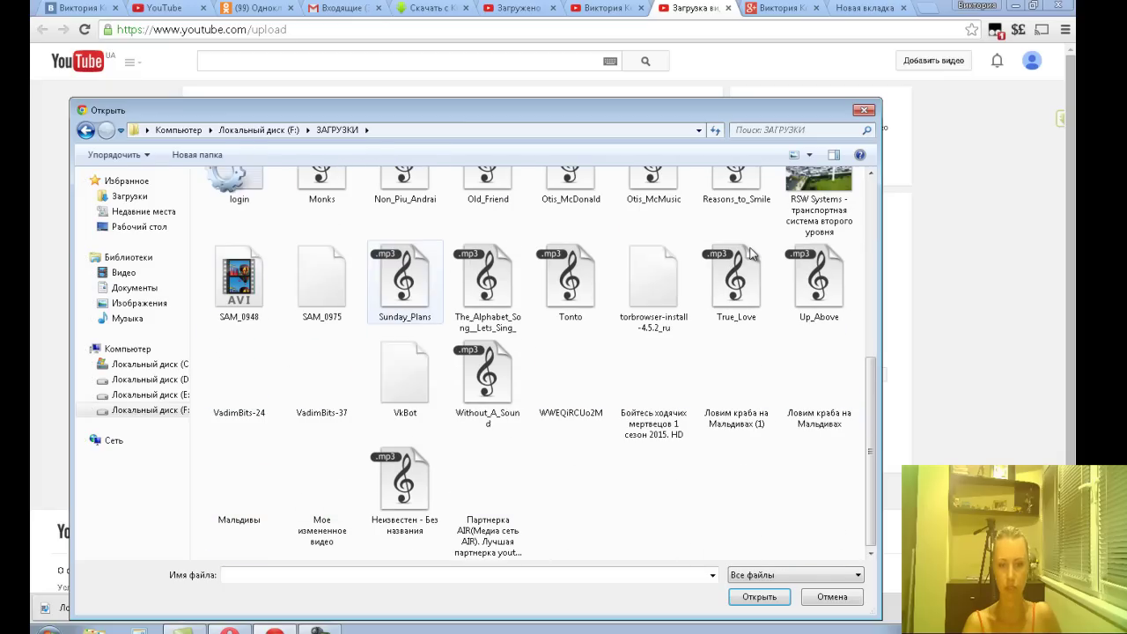
click(488, 498)
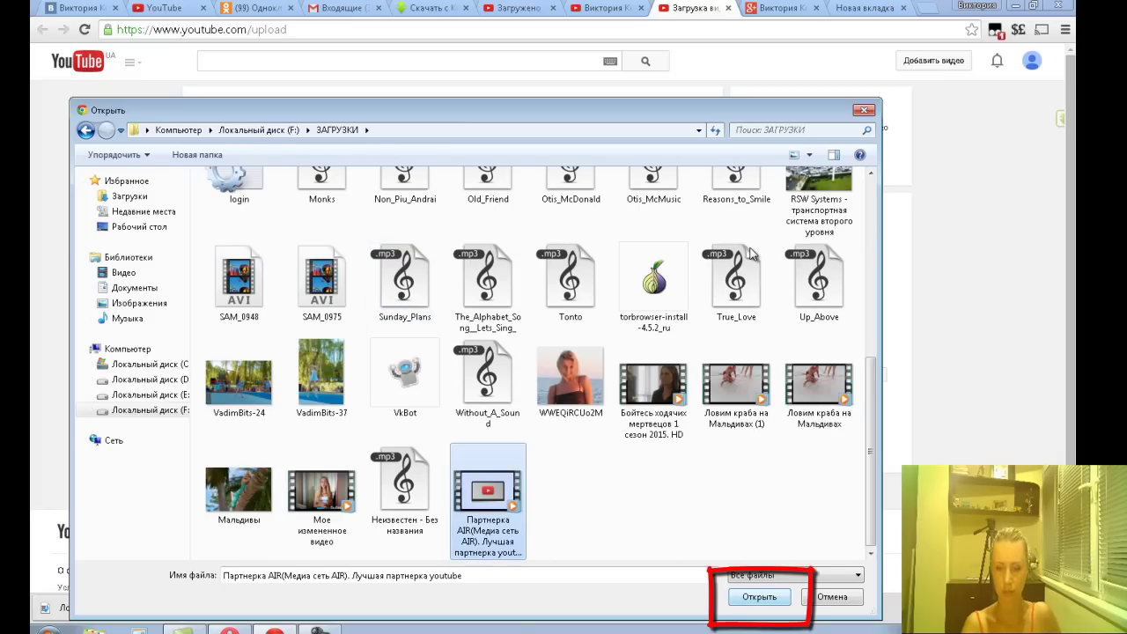
key(Return)
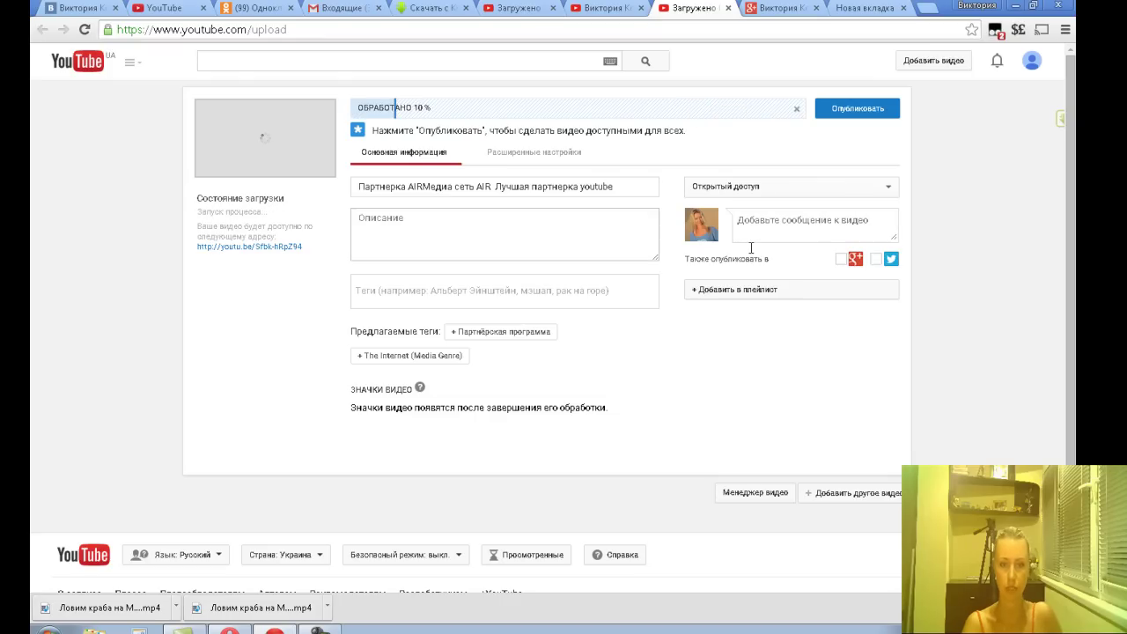
Add the suggested tags "Партнёрская программа" and "The Internet (Media Genre)" to the newly uploaded video
key(Tab)
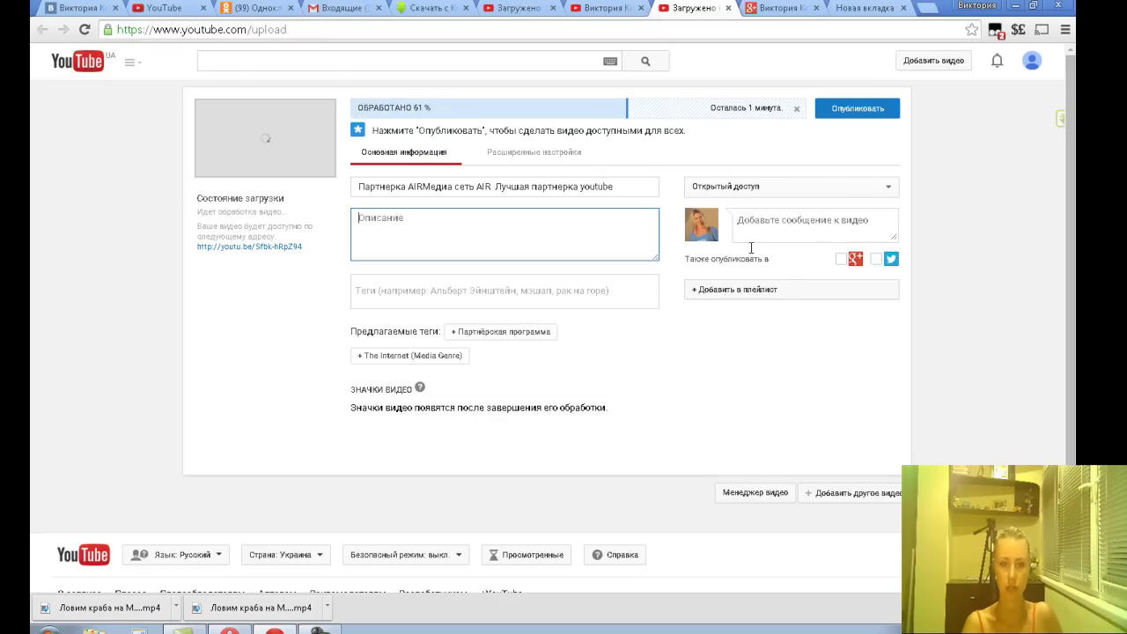
key(Tab)
key(Tab)
key(Return)
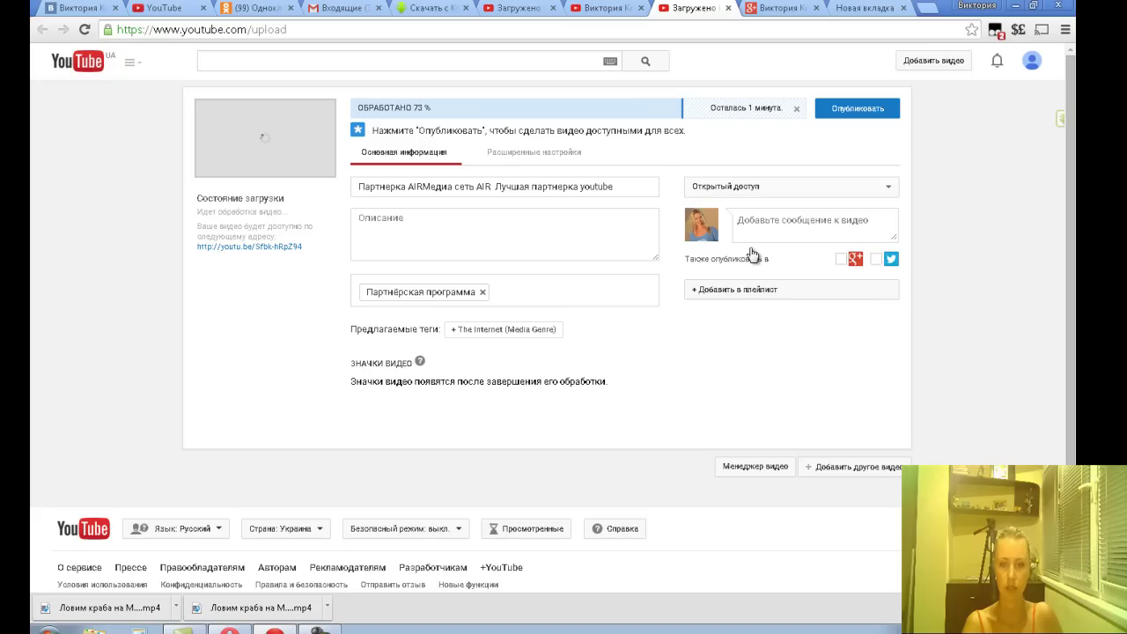
key(Return)
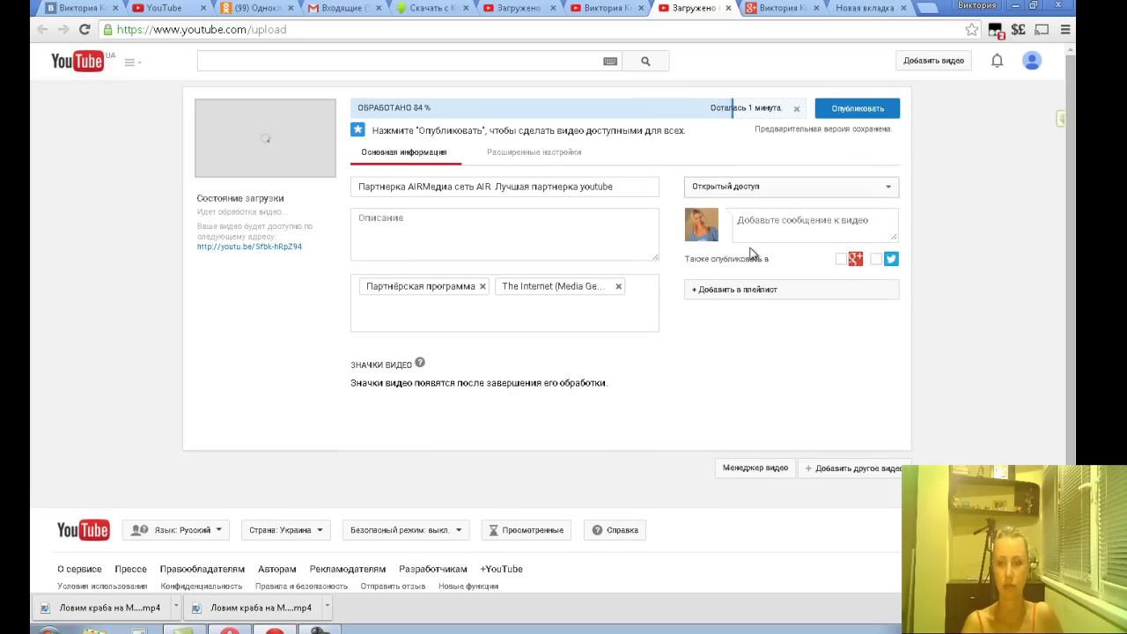
Review the access level and playlist options for the uploaded AIR partner network video
key(Tab)
key(space)
key(Escape)
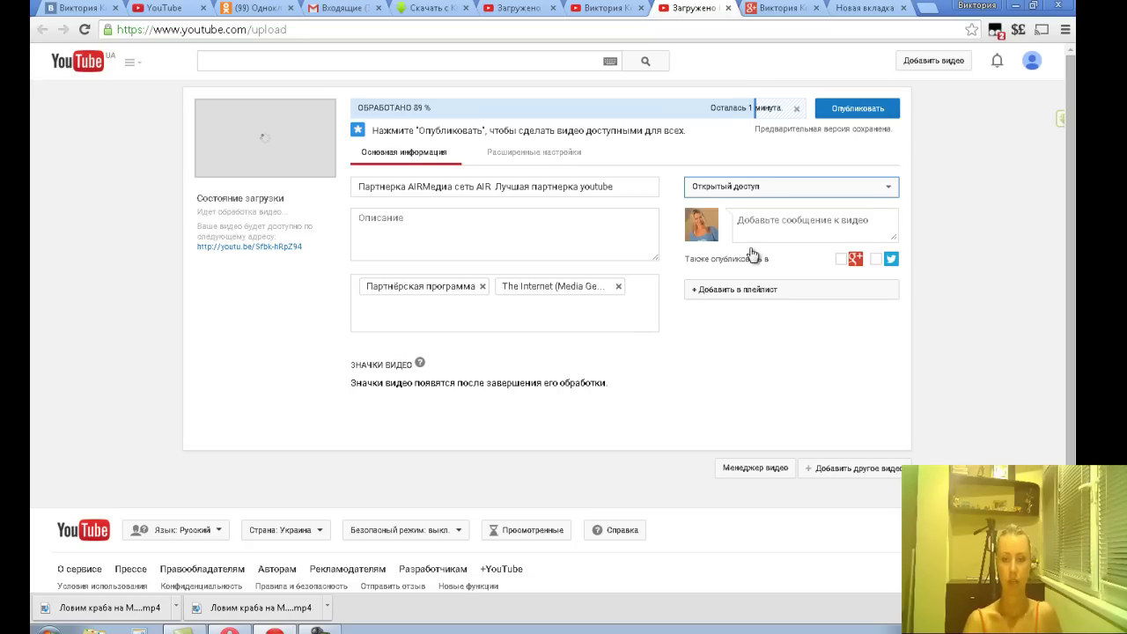
click(749, 289)
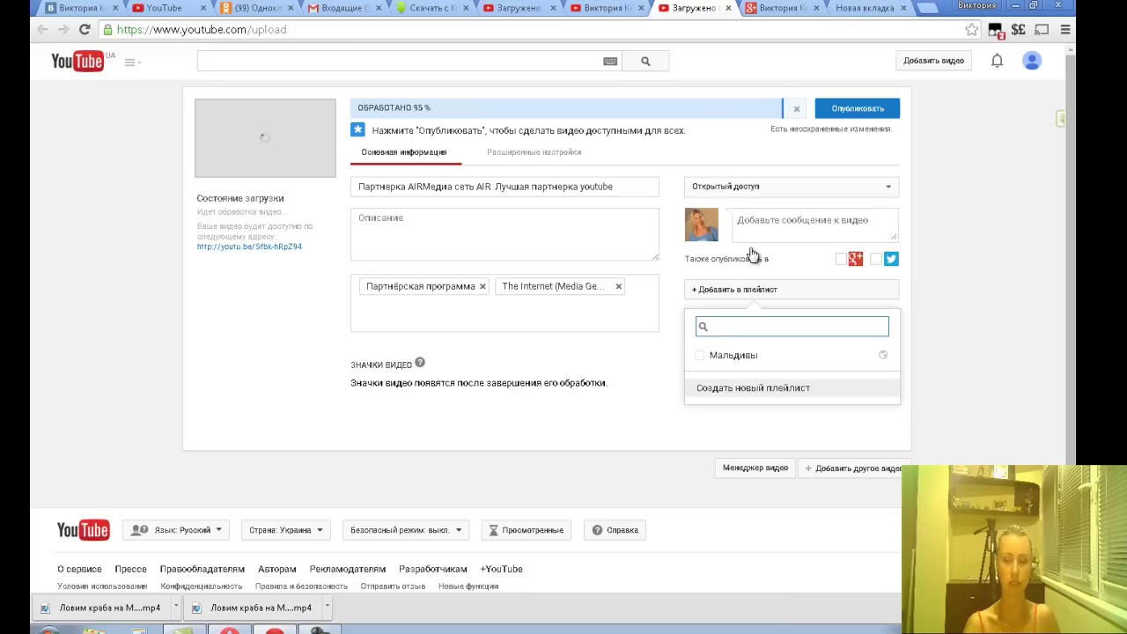
click(750, 248)
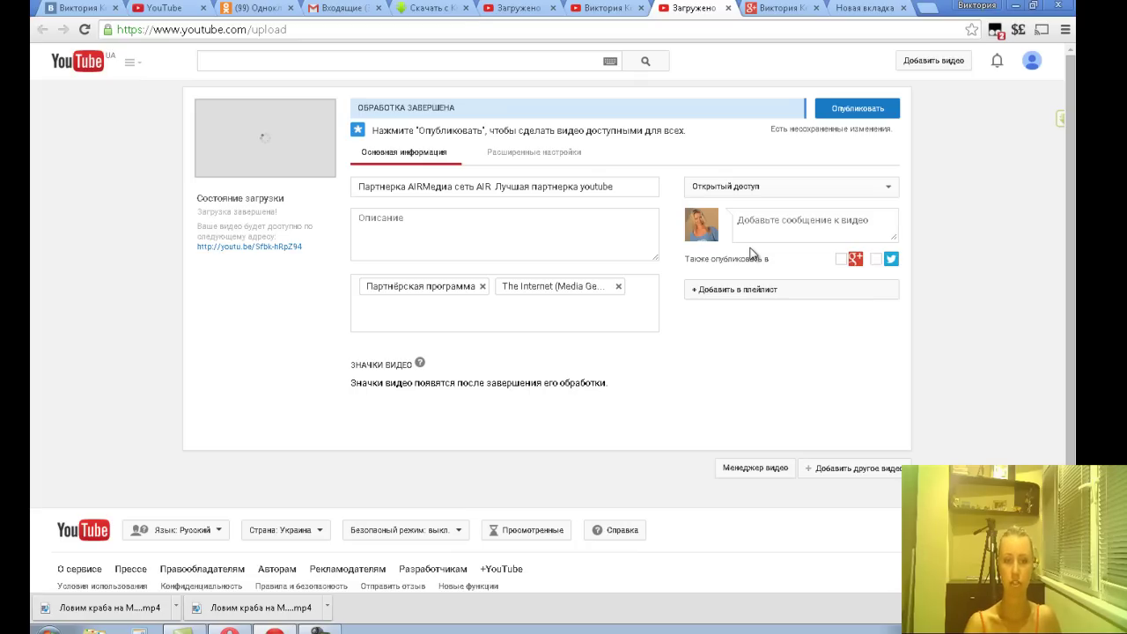
Publish the AIR partner network video and open its watch page from the upload page's video link
click(858, 108)
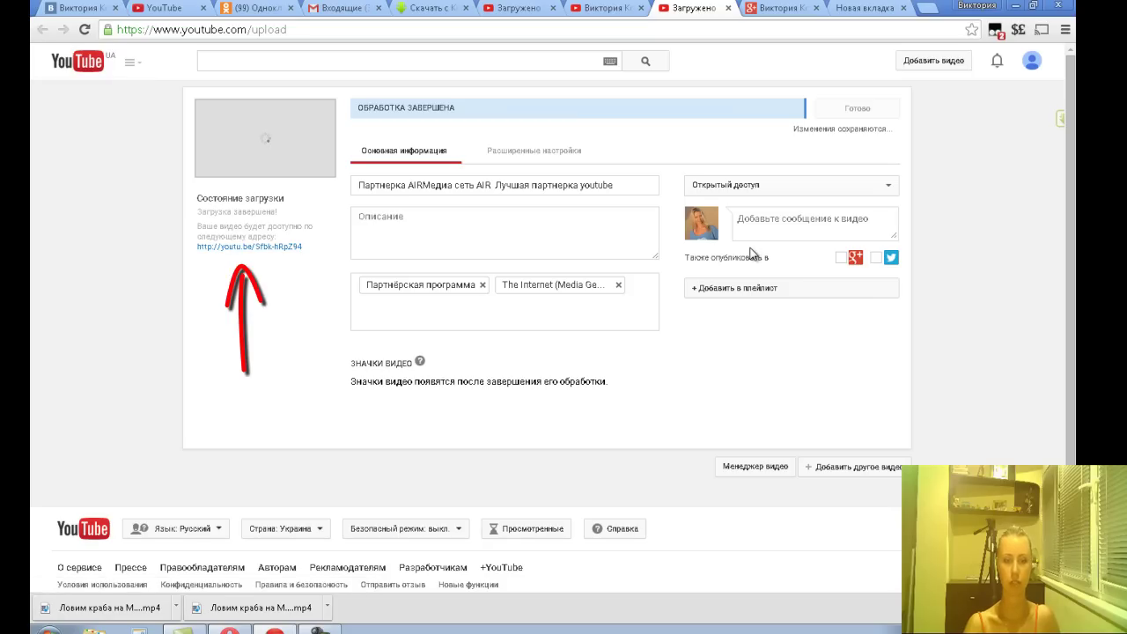
drag(303, 247, 197, 246)
click(751, 247)
click(249, 247)
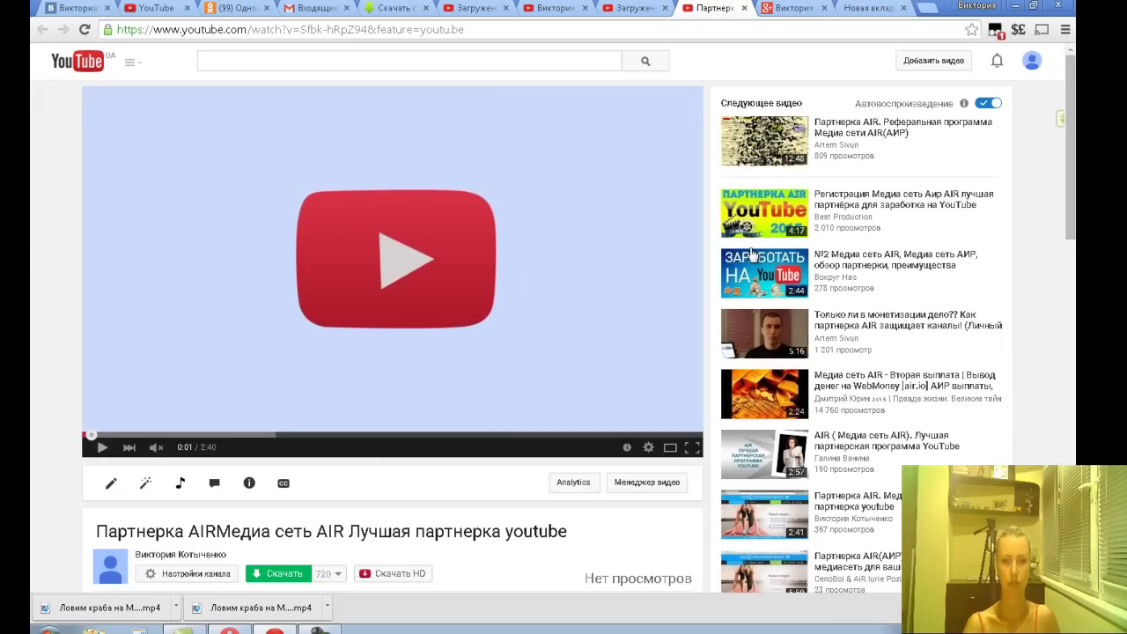
scroll(749, 247, down, 3)
scroll(751, 253, up, 3)
Copy the address of the published AIR video and load it in the empty new browser tab
click(260, 29)
key(ctrl+c)
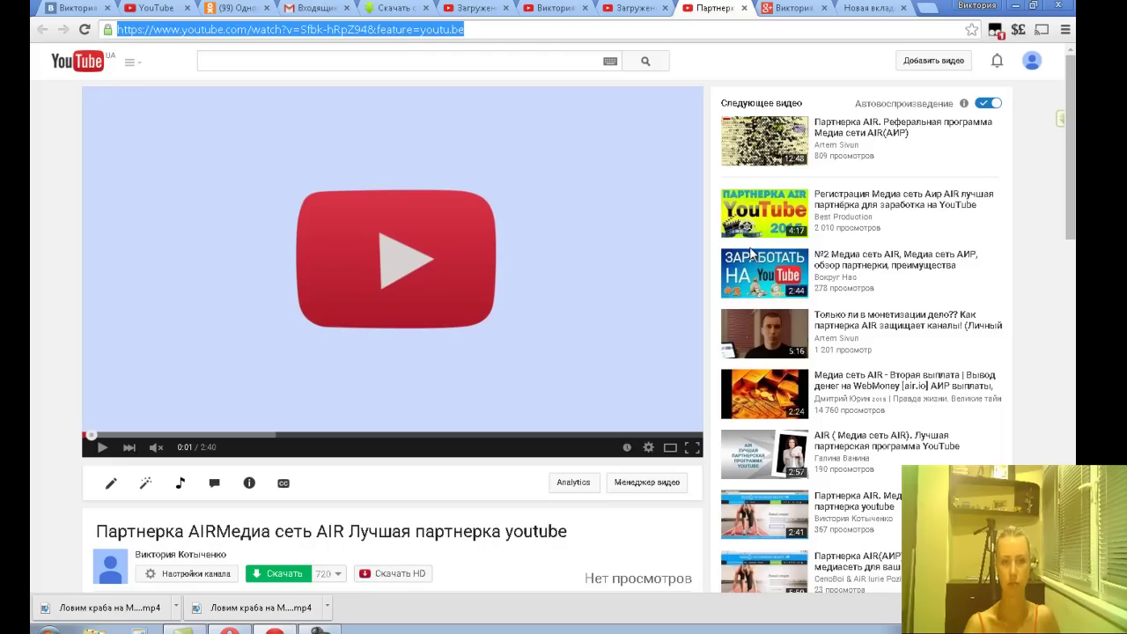
right_click(260, 30)
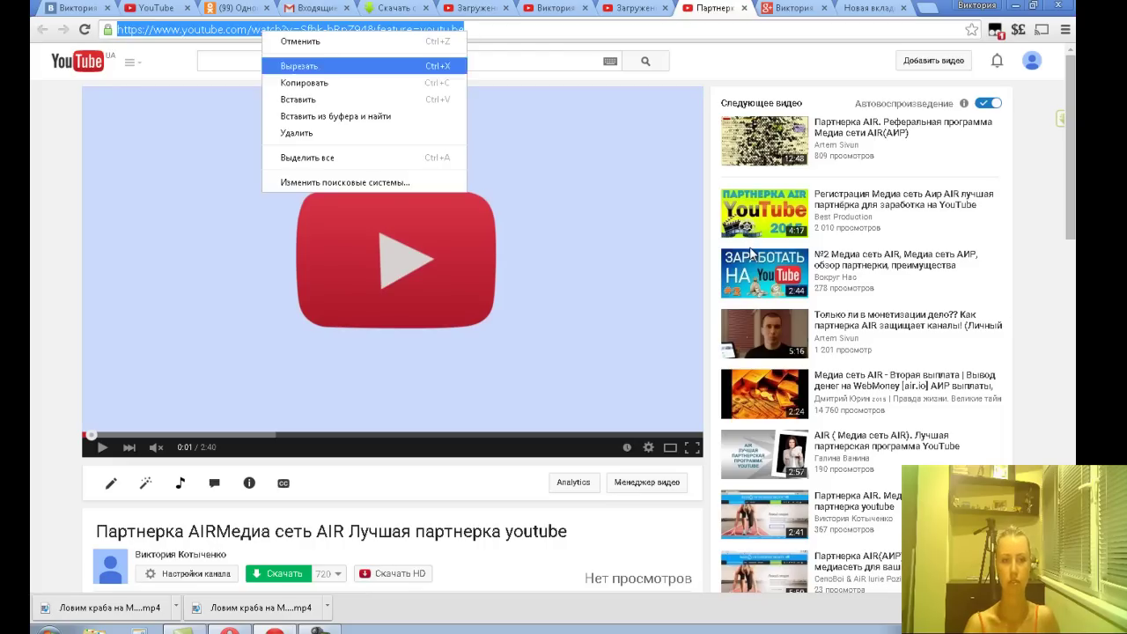
click(326, 78)
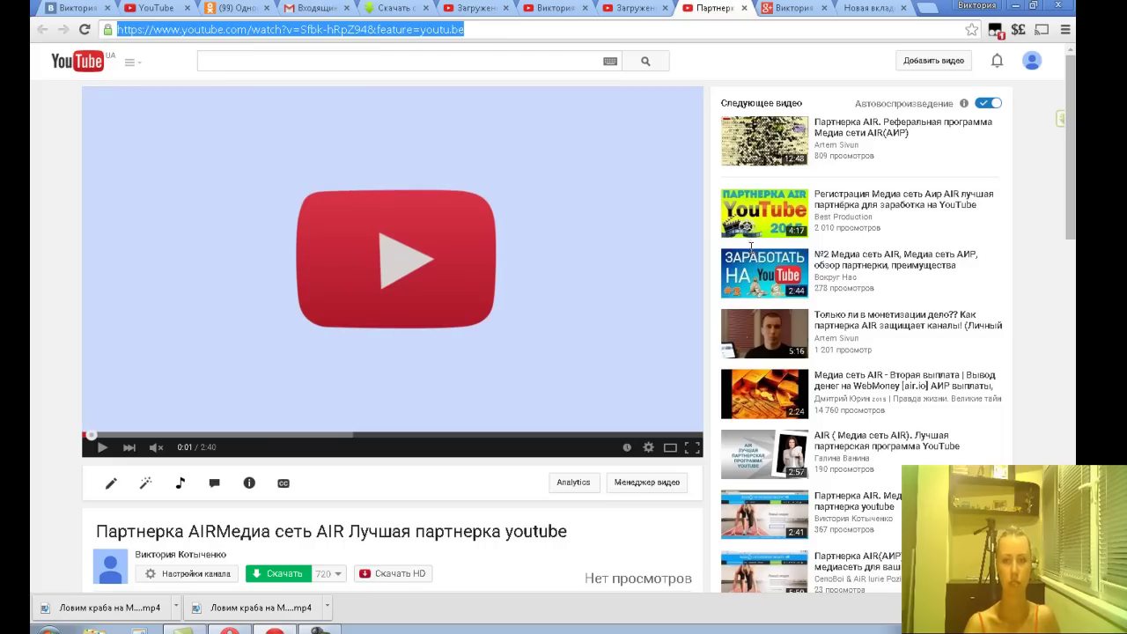
click(871, 8)
right_click(248, 31)
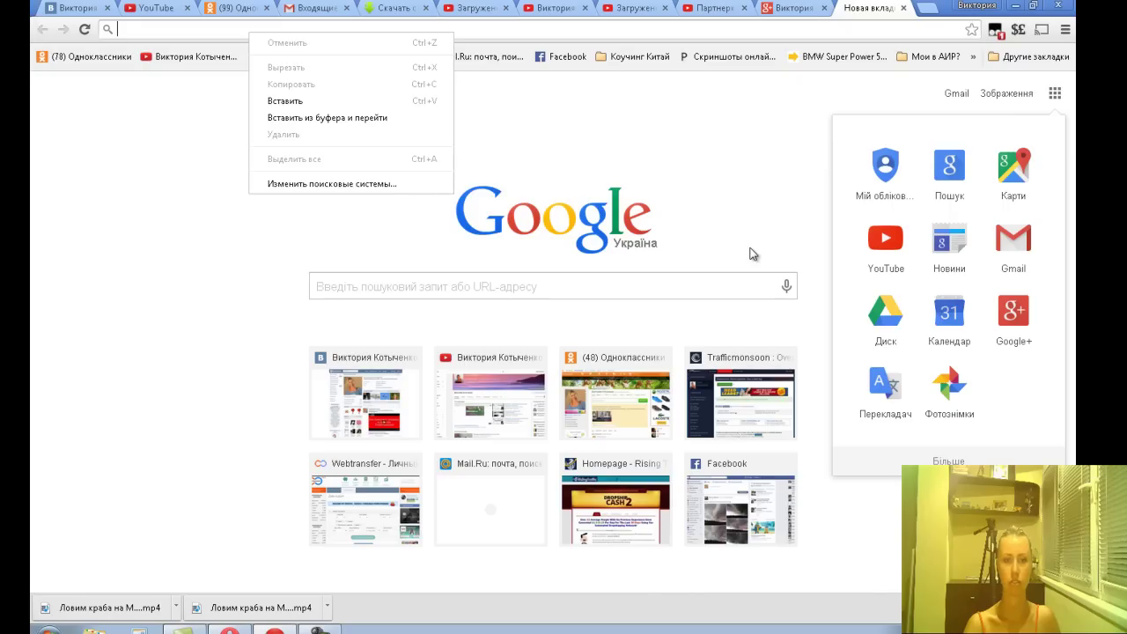
click(283, 100)
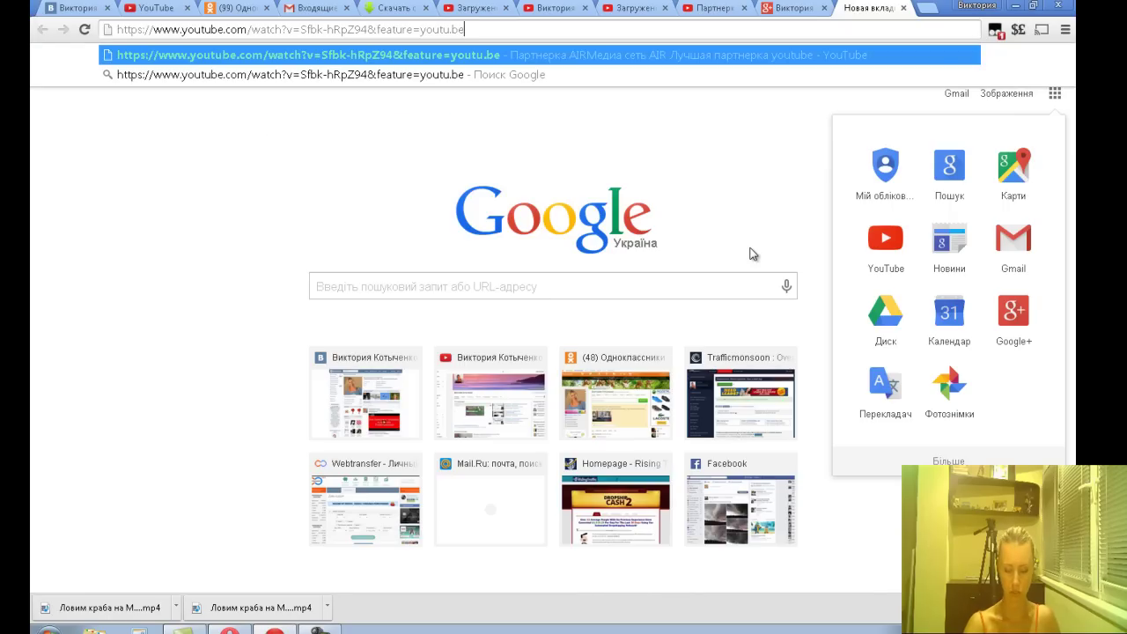
key(Return)
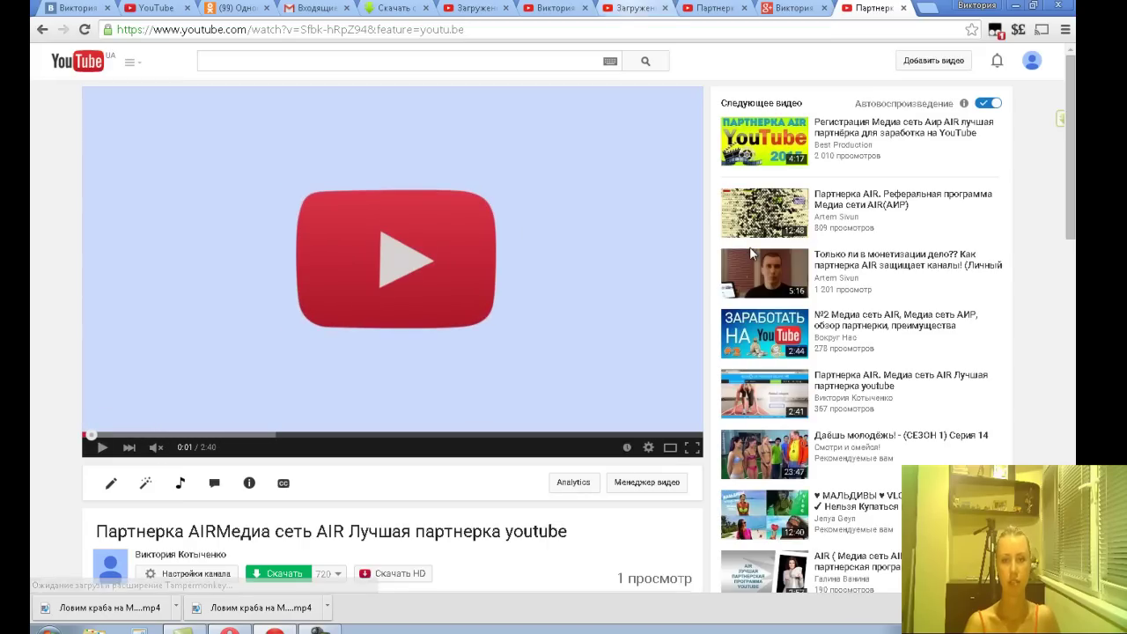
Go from the channel's playlists to its main page and copy the channel address
key(ctrl+8)
key(ctrl+7)
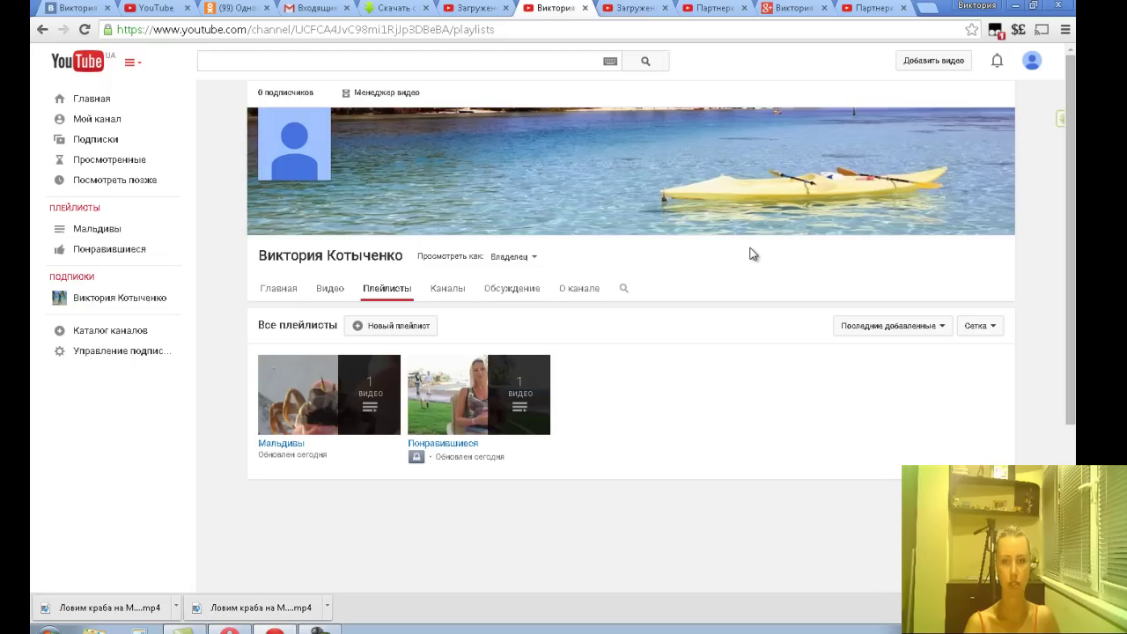
click(751, 250)
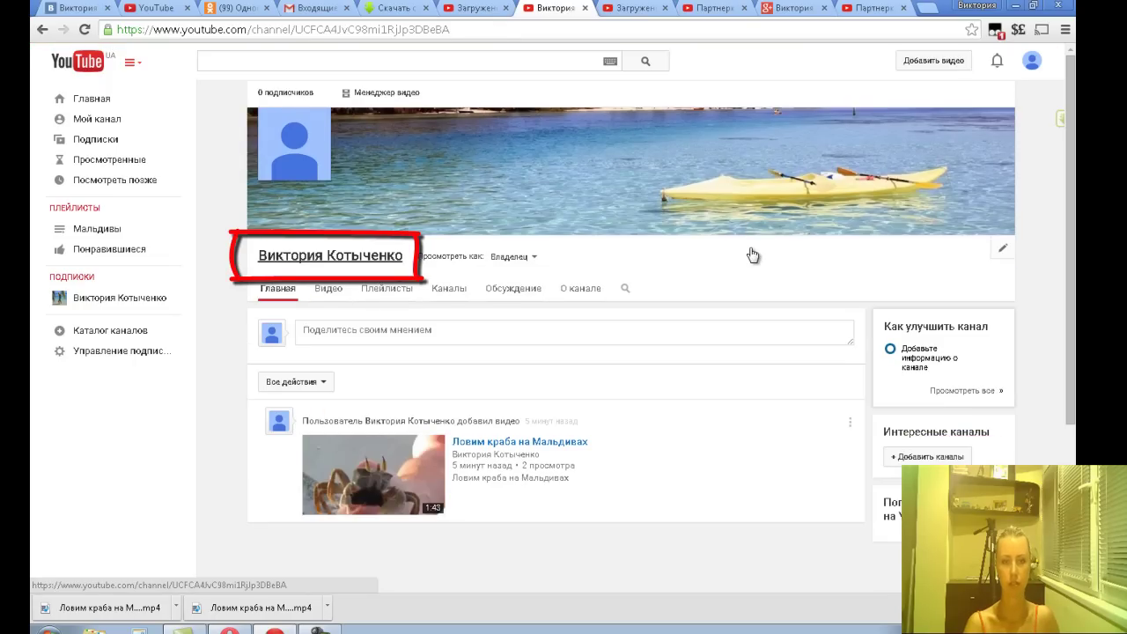
key(ctrl+l)
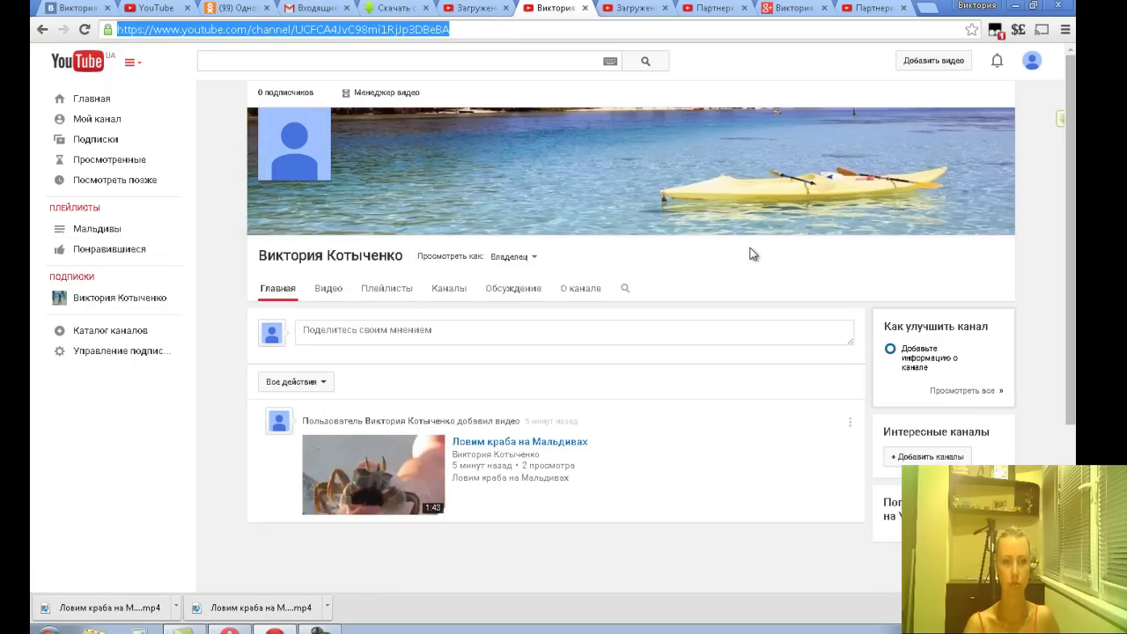
key(Menu)
key(Down)
key(Down)
key(Return)
Load the copied channel address in the last browser tab, replacing the AIR video's watch page
key(ctrl+9)
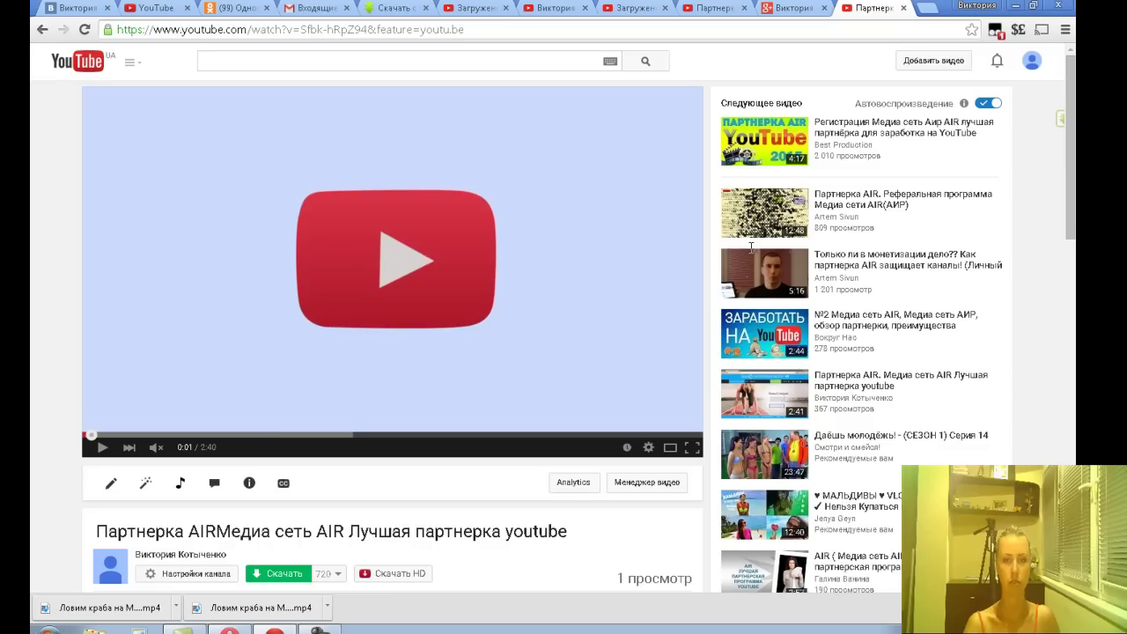
key(ctrl+l)
key(Menu)
key(Down)
key(Down)
key(Down)
key(Return)
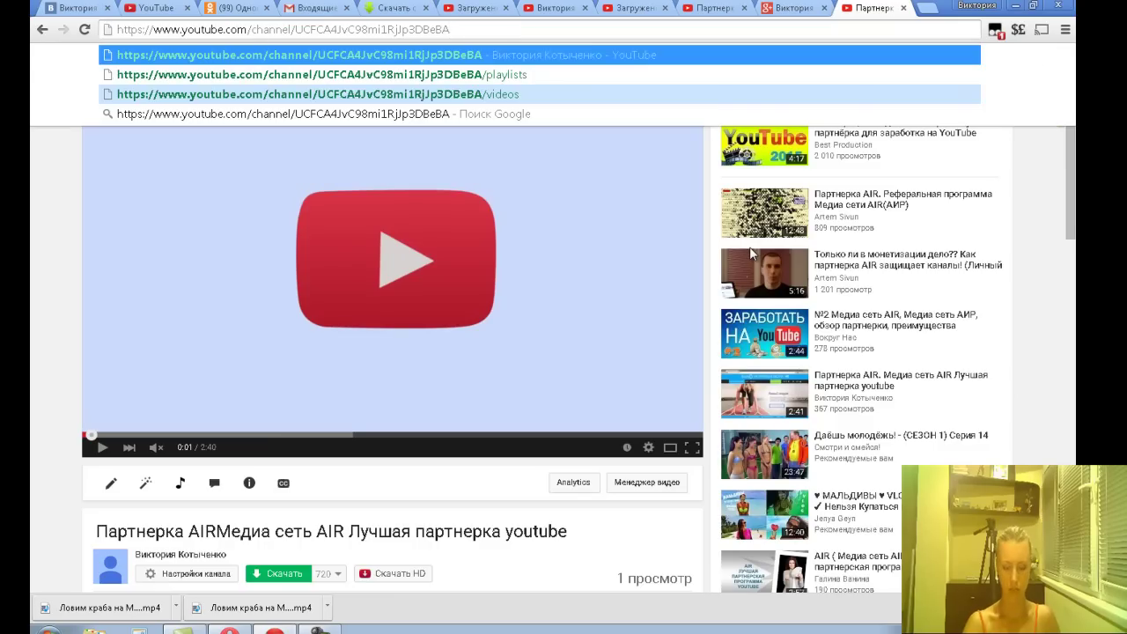
key(Return)
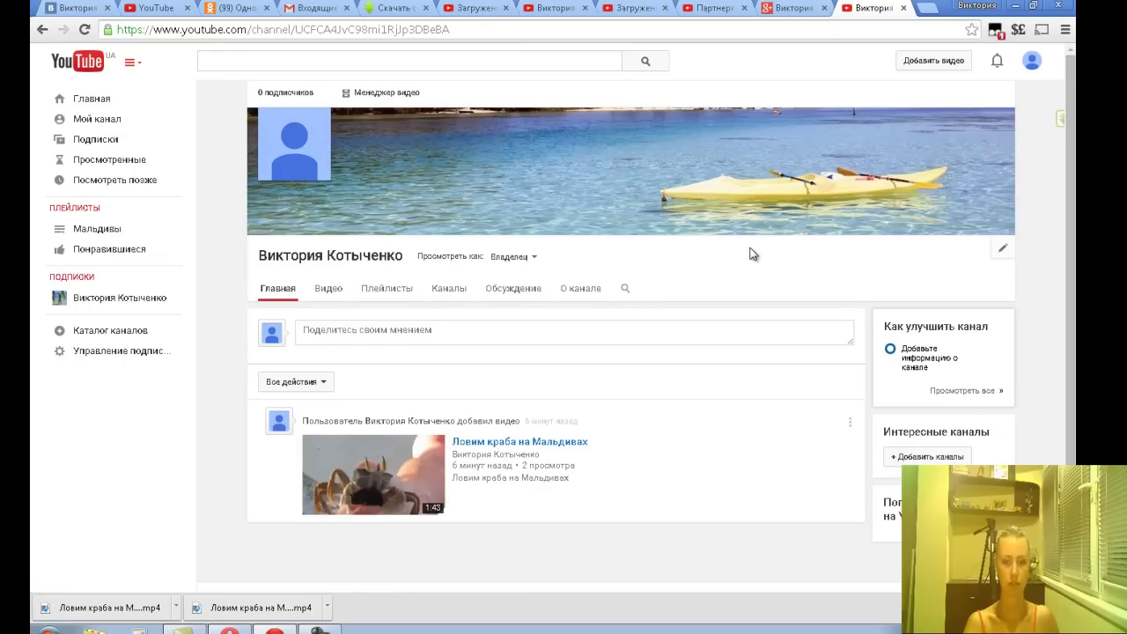
Look over the channel's main page and close the browser tab with the finished crab video upload
scroll(753, 254, down, 2)
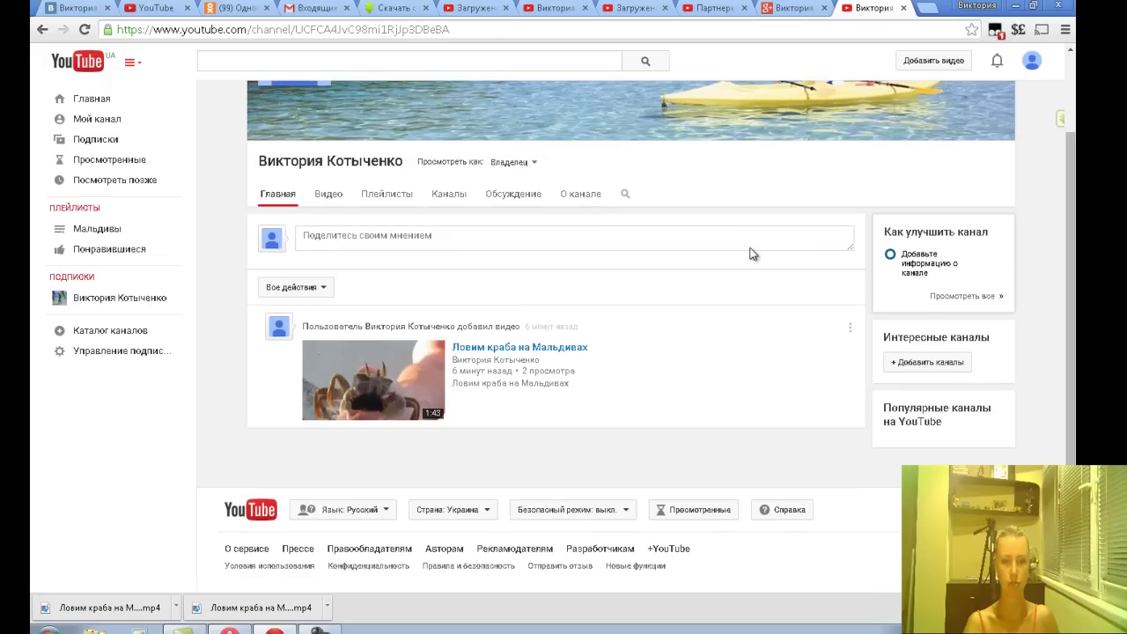
scroll(753, 254, up, 2)
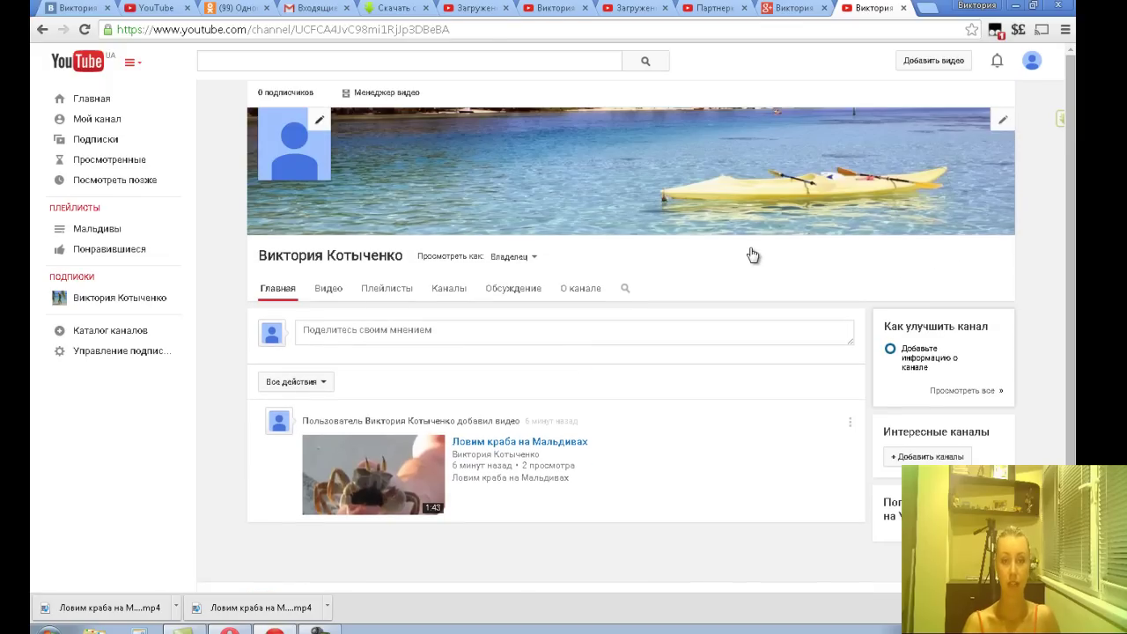
click(472, 8)
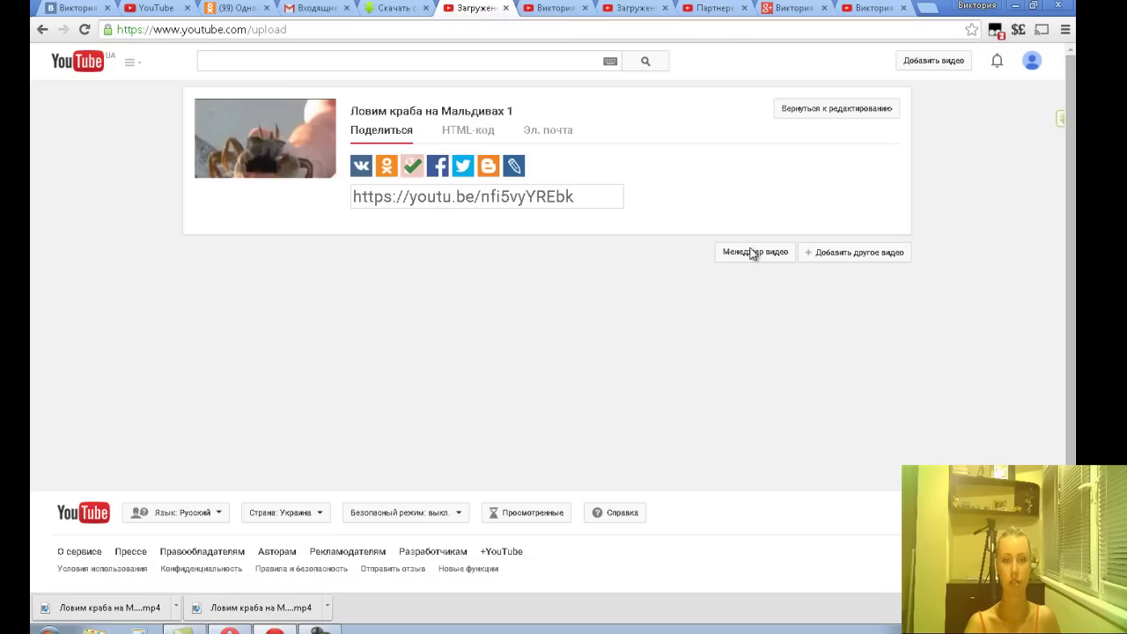
key(ctrl+w)
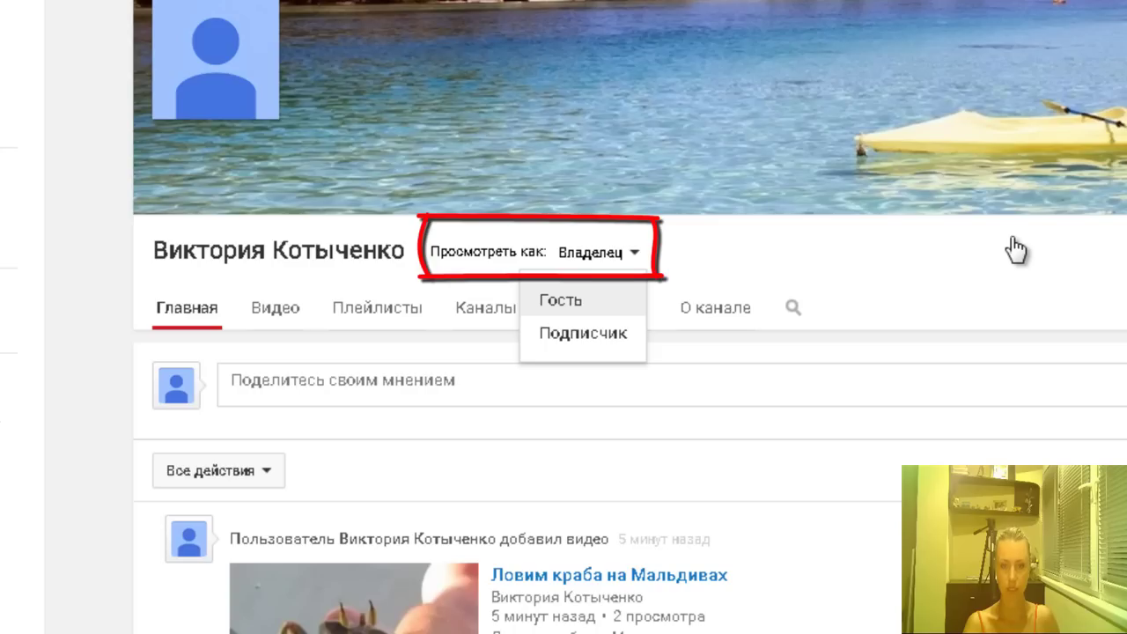
Preview the channel as "Гость" after comparing the guest and subscriber viewing options
key(Down)
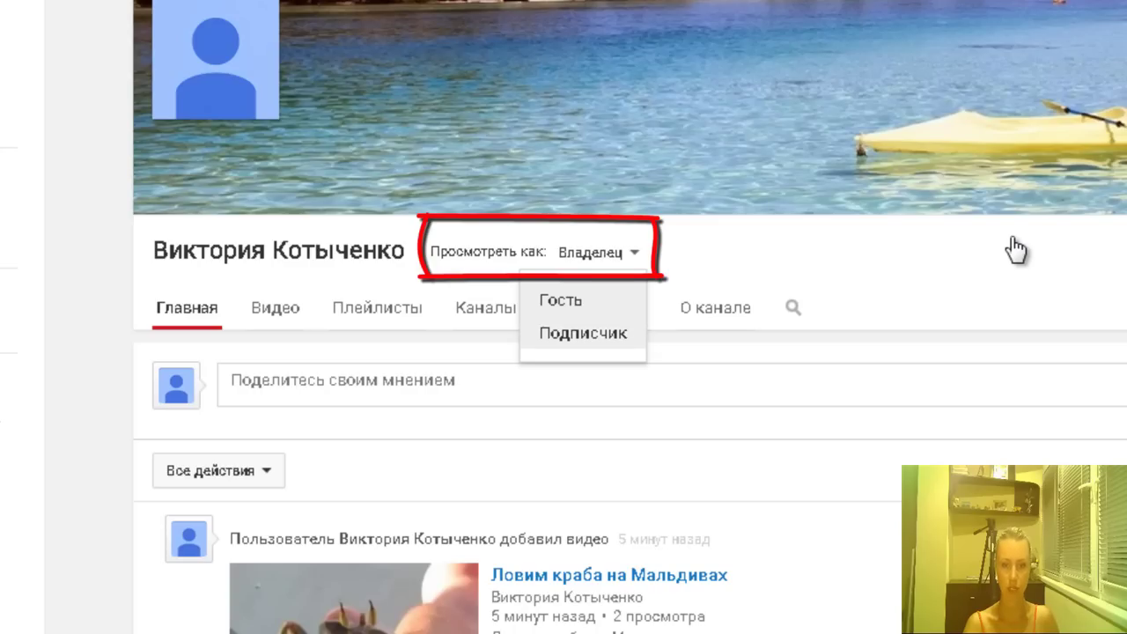
key(Up)
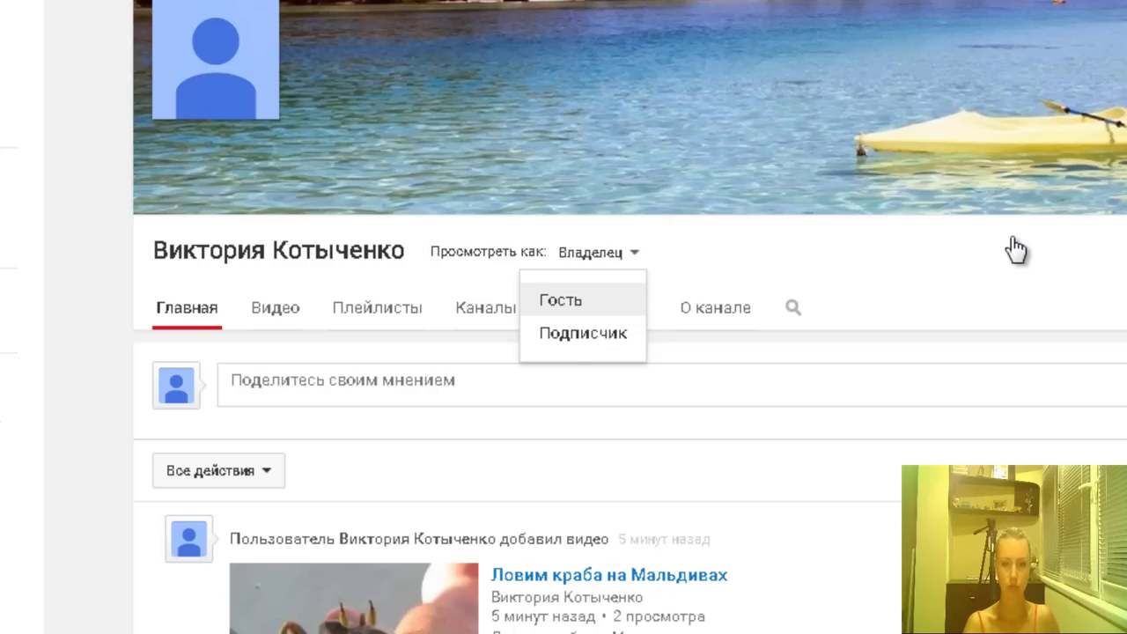
key(Return)
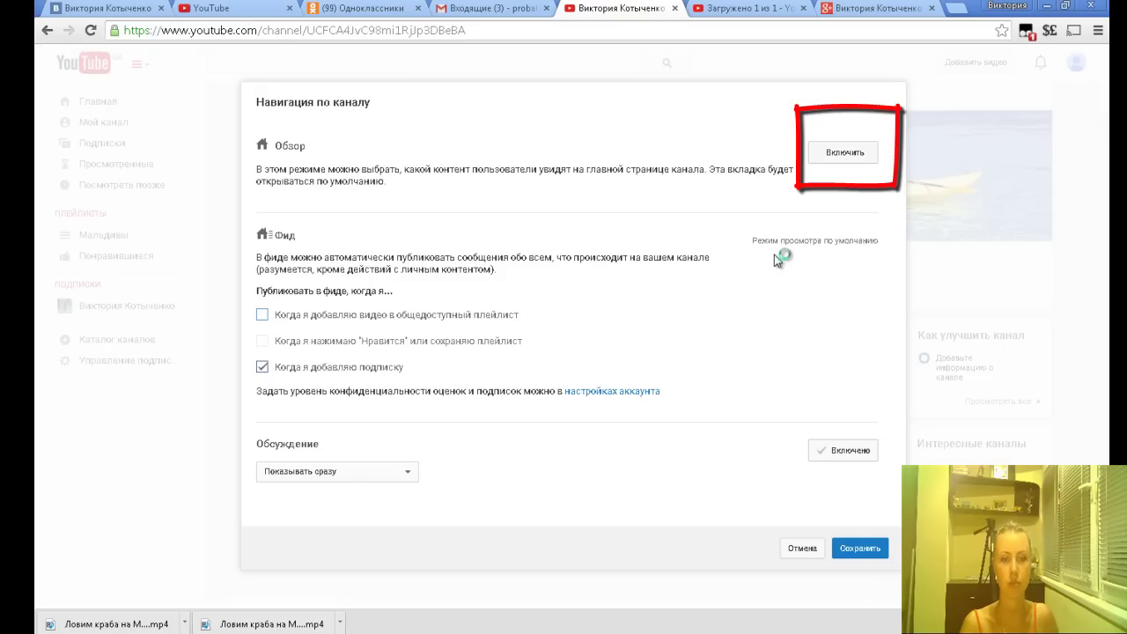
Enable "Обзор" in the channel navigation settings, keep discussion comments on "Показывать сразу", and save
click(843, 152)
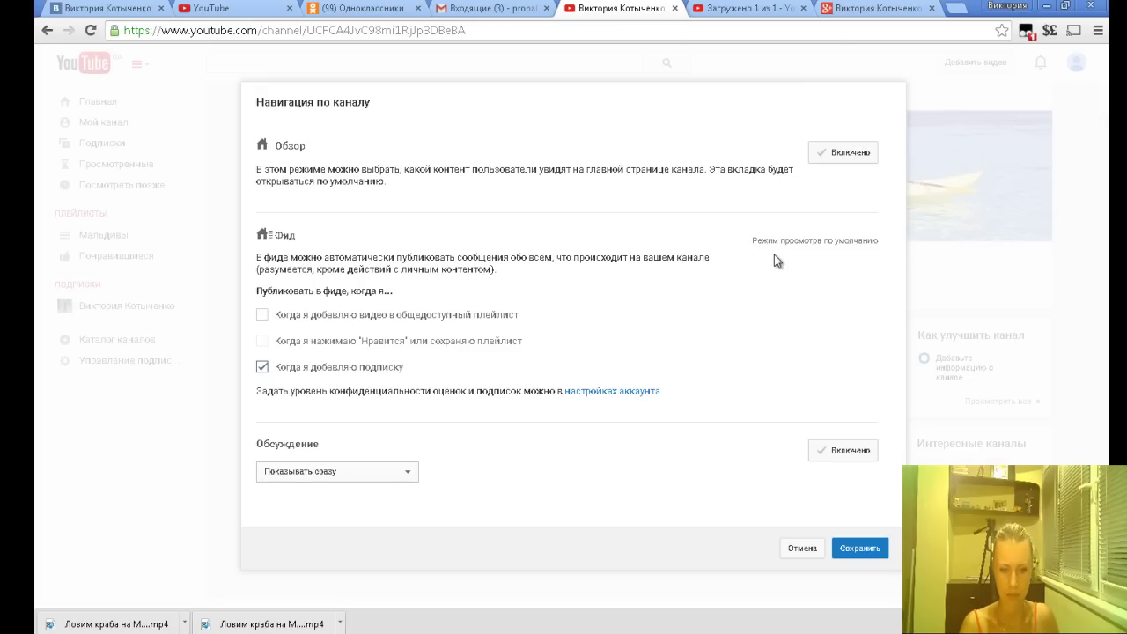
click(337, 472)
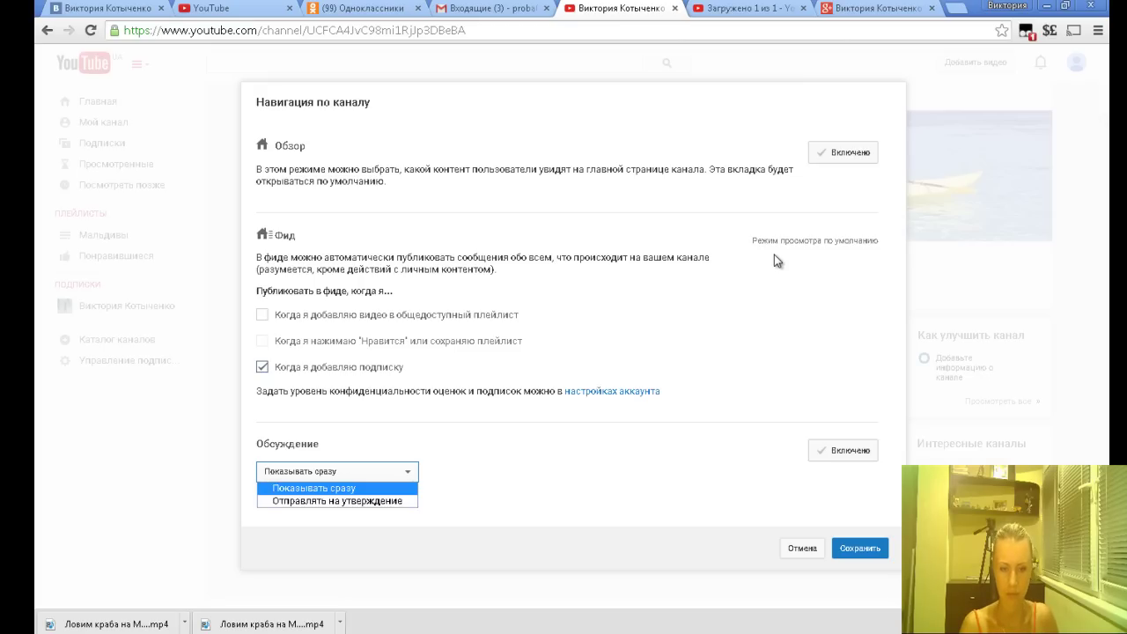
key(Escape)
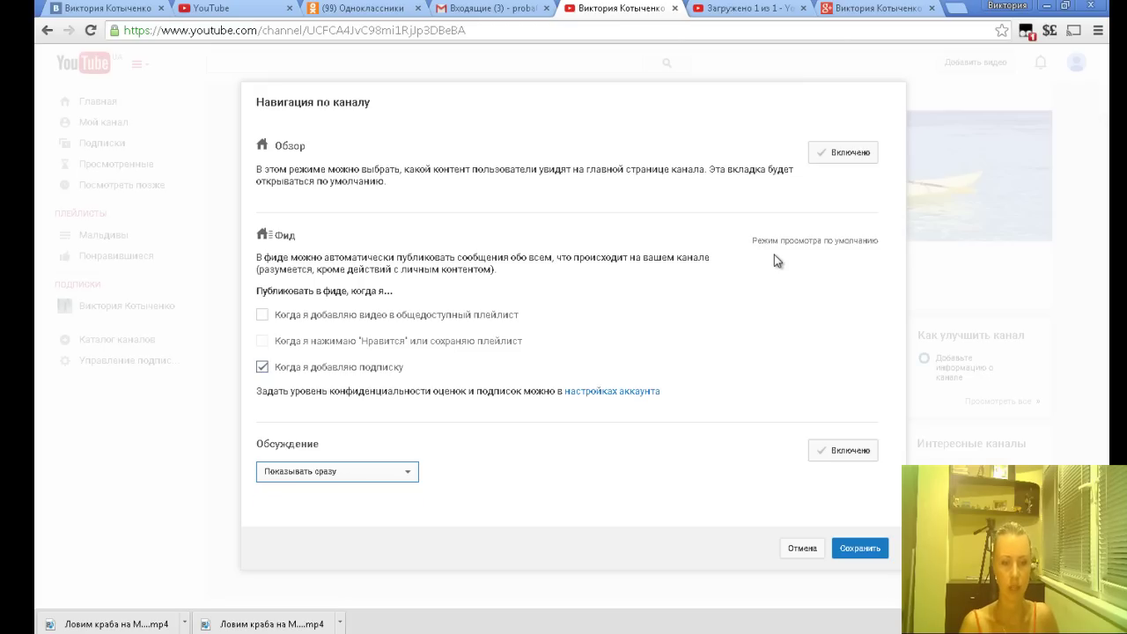
key(alt+Down)
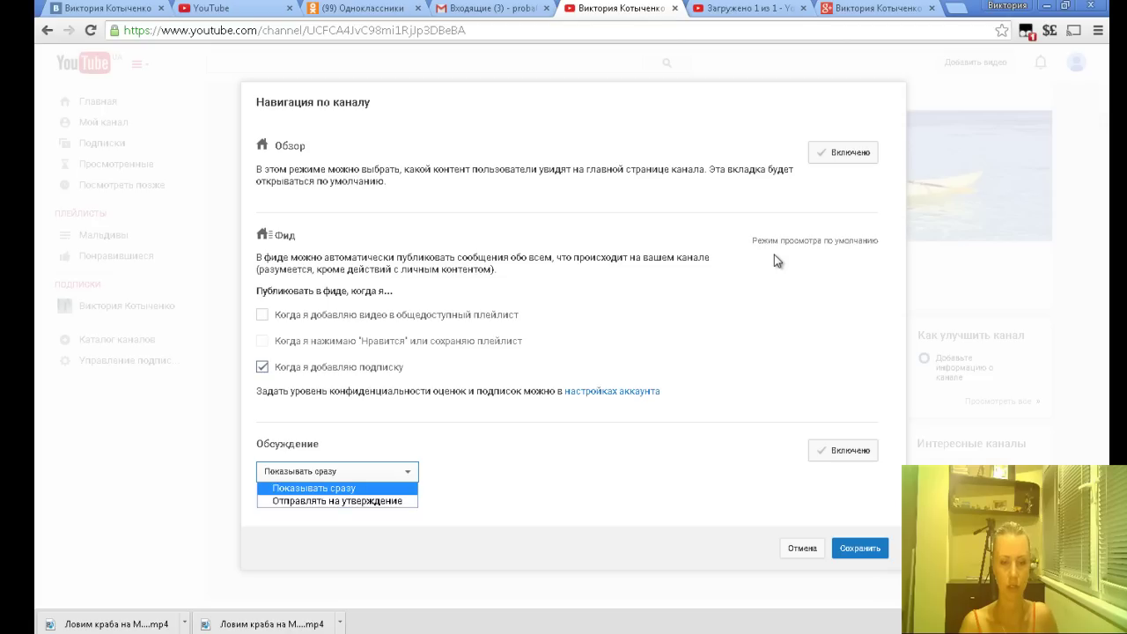
key(Down)
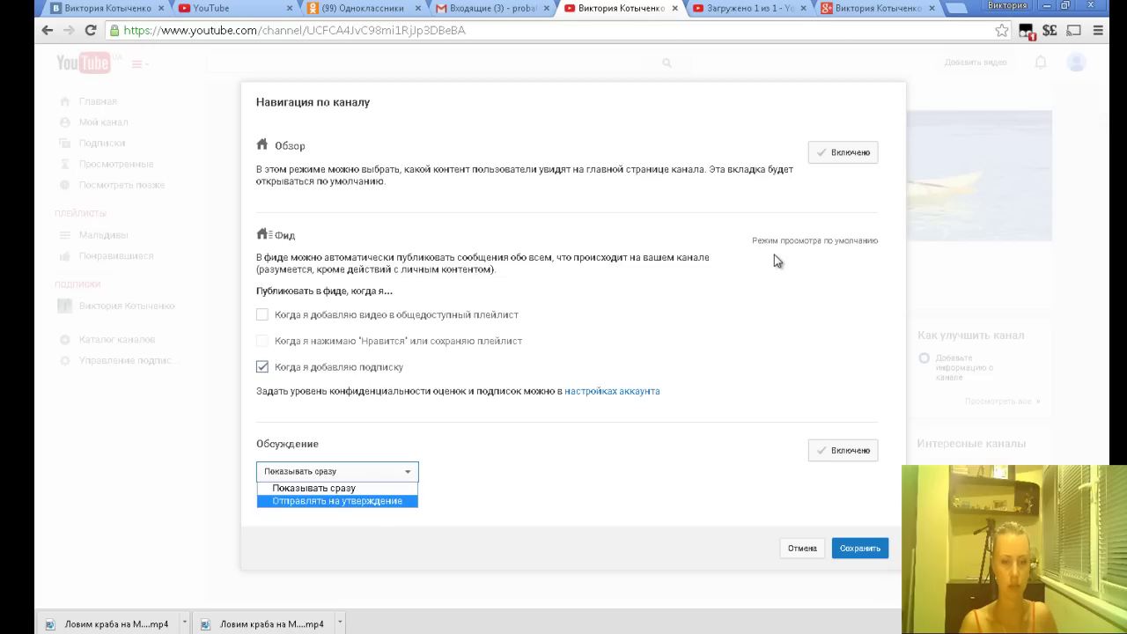
key(Up)
key(Down)
key(Up)
key(Down)
key(Up)
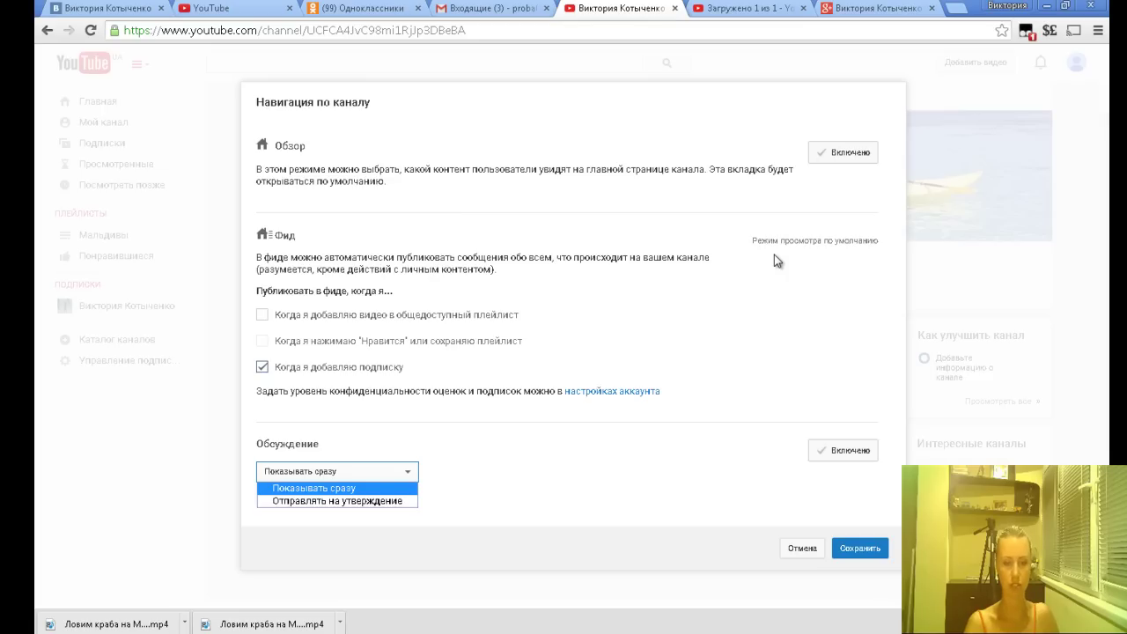
key(Down)
key(Up)
key(Return)
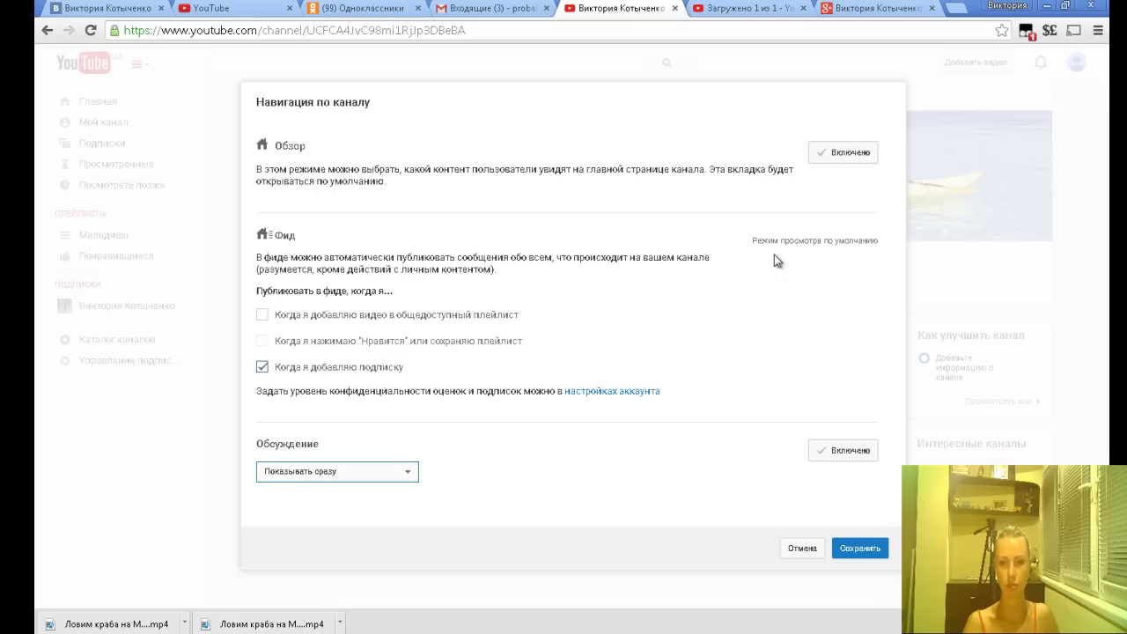
click(860, 548)
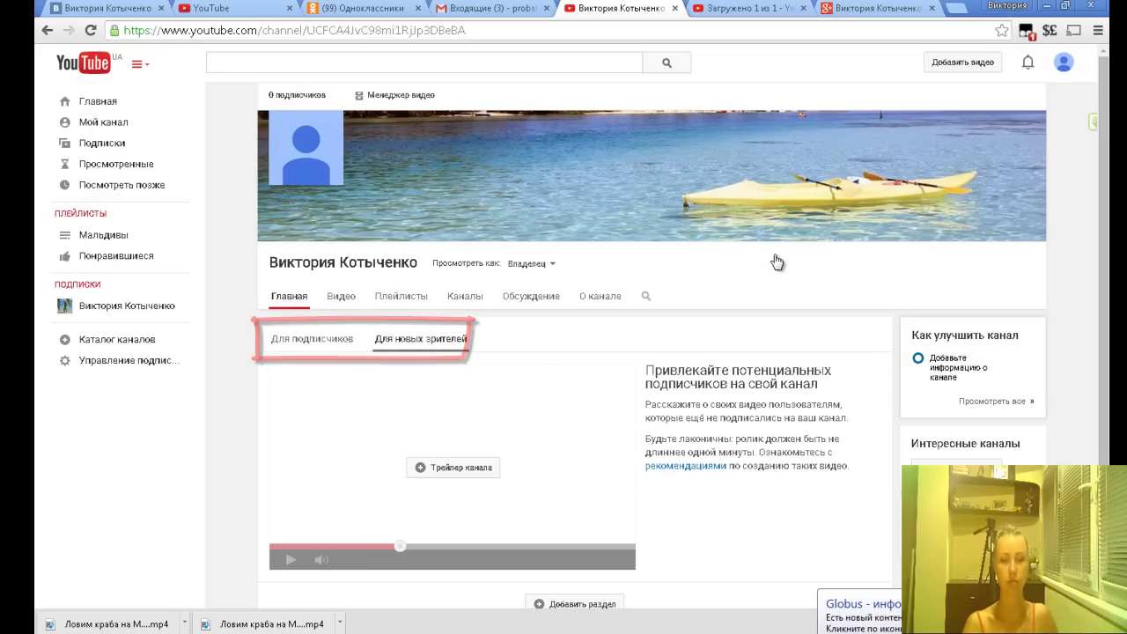
Exit the subscriber preview of the channel's videos and open the video manager
scroll(777, 262, down, 1)
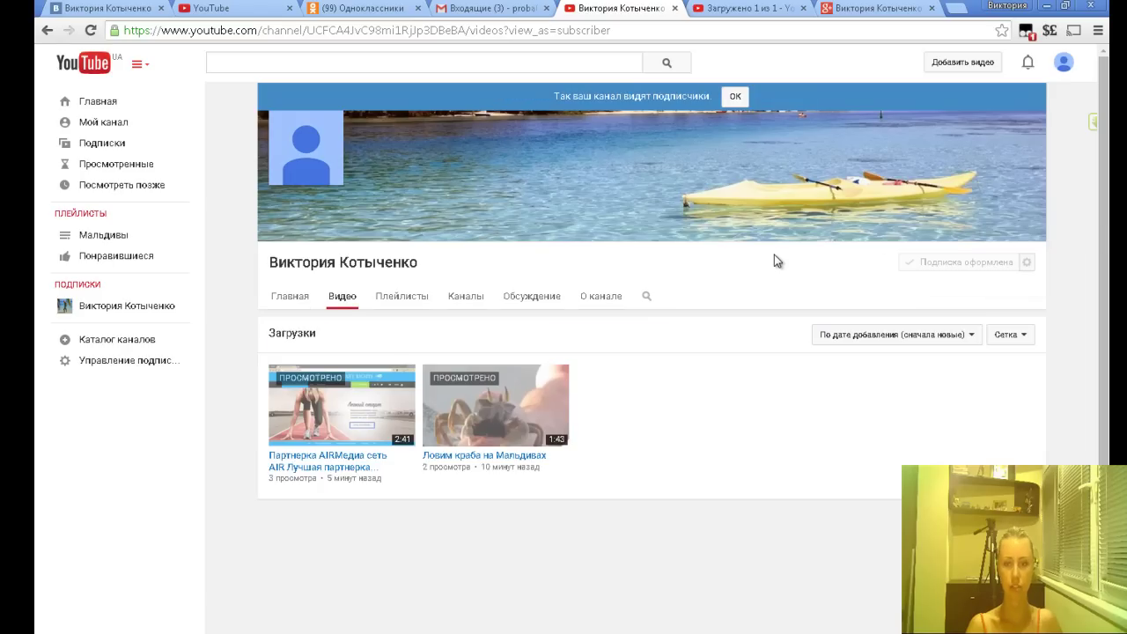
click(733, 96)
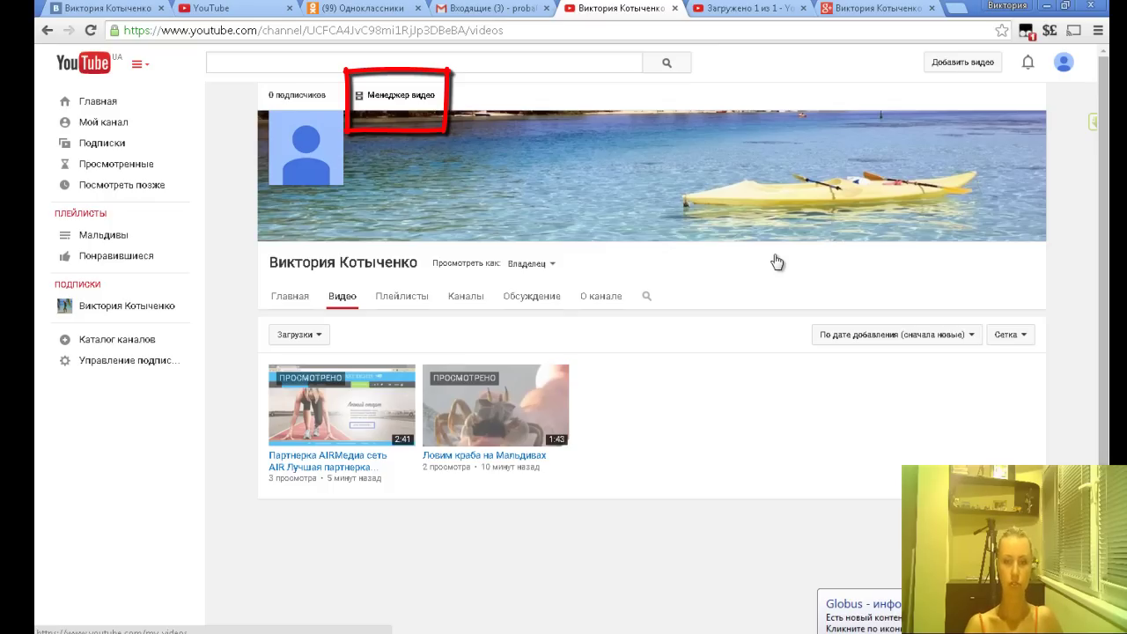
click(776, 262)
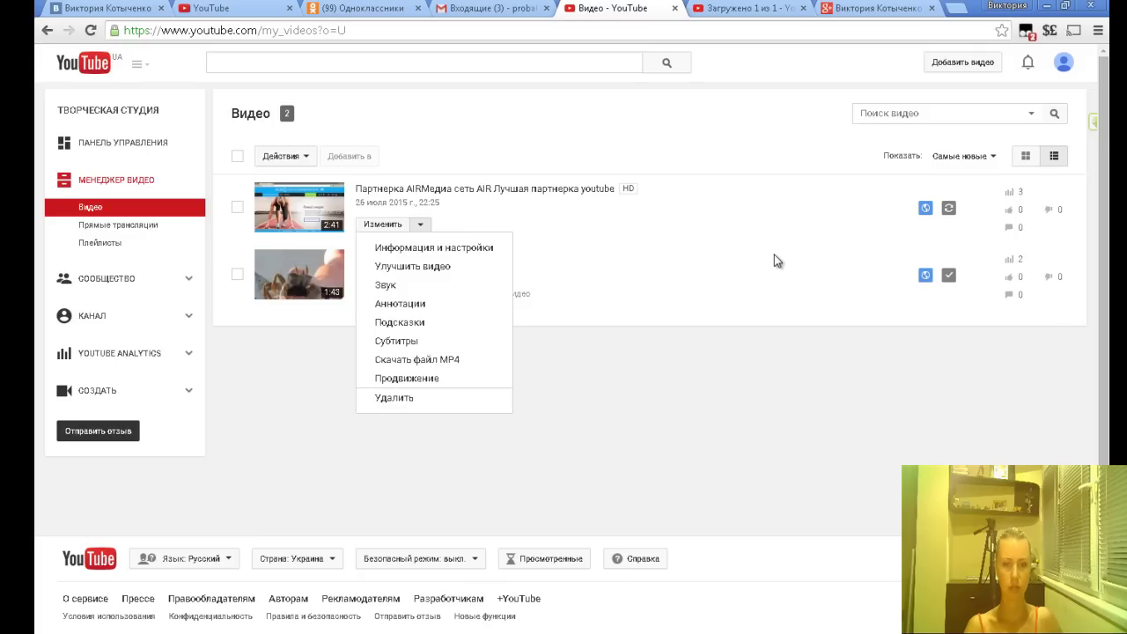
Open the "Партнерка AIR" video in a new tab and look over the editing tools beneath the player
click(775, 261)
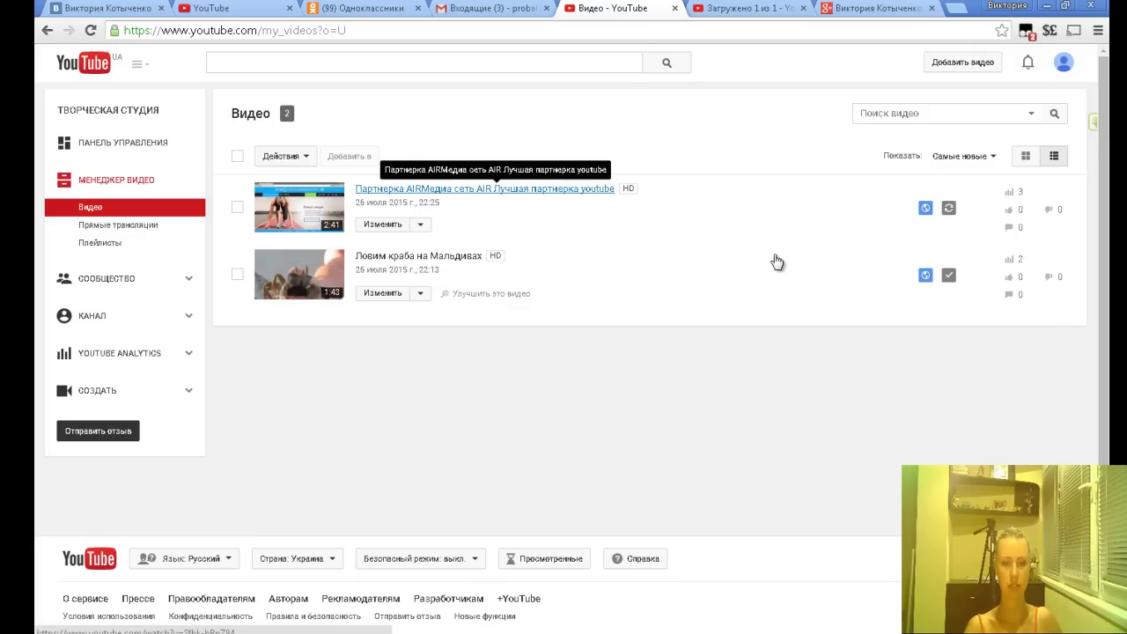
right_click(385, 188)
click(440, 198)
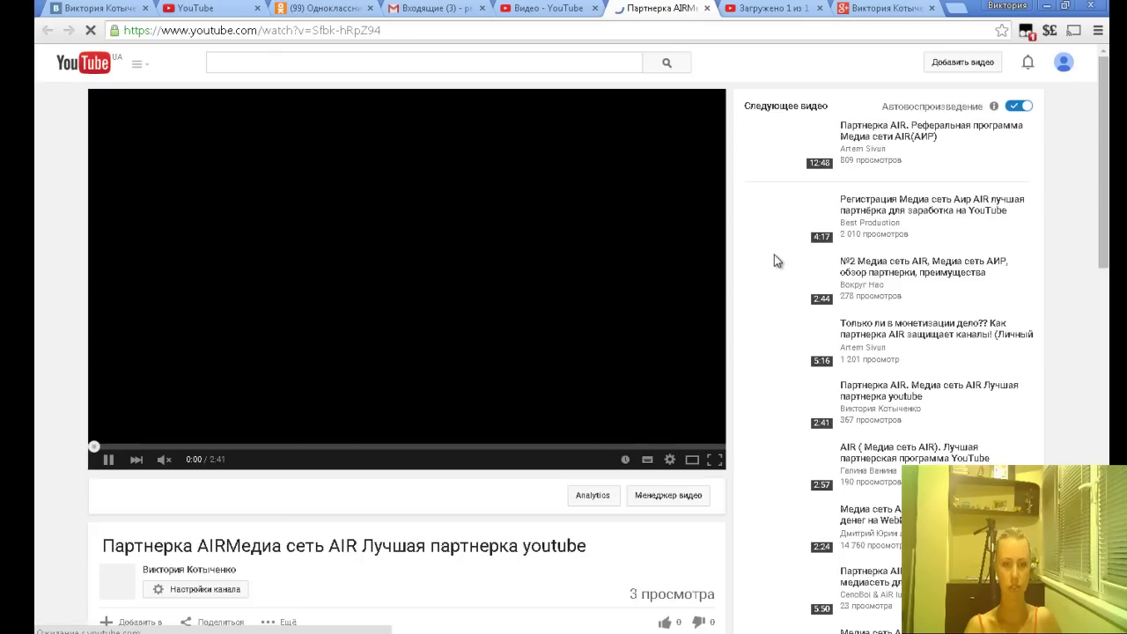
scroll(775, 260, down, 3)
scroll(775, 261, up, 2)
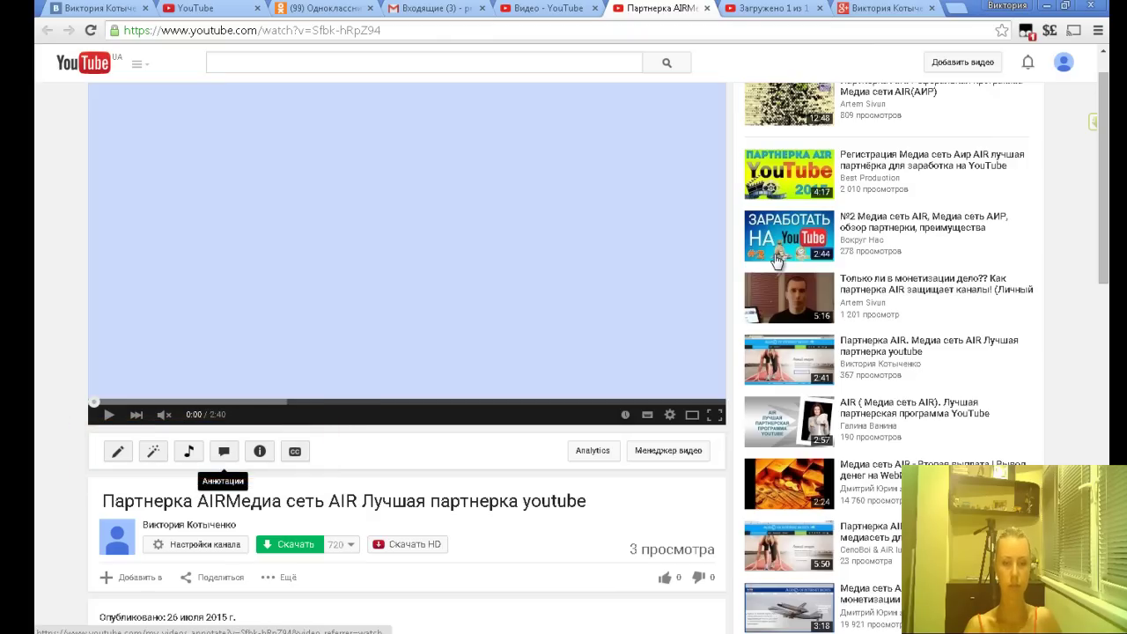
Return to the creator studio and look through the list of reports available in YouTube Analytics
click(543, 8)
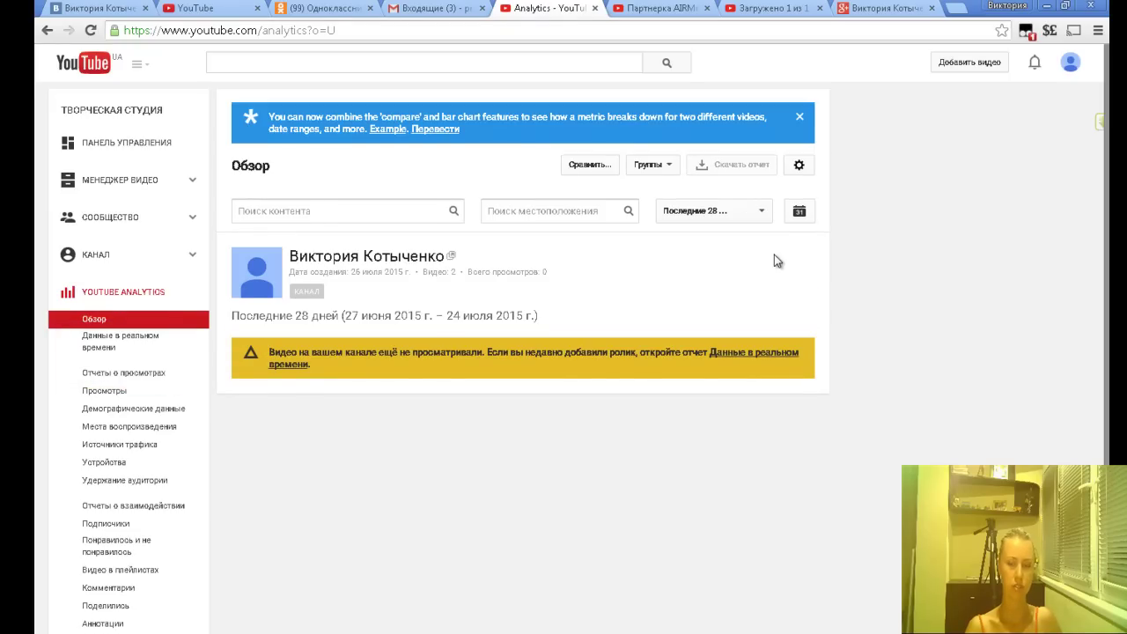
scroll(777, 261, down, 2)
scroll(776, 260, up, 2)
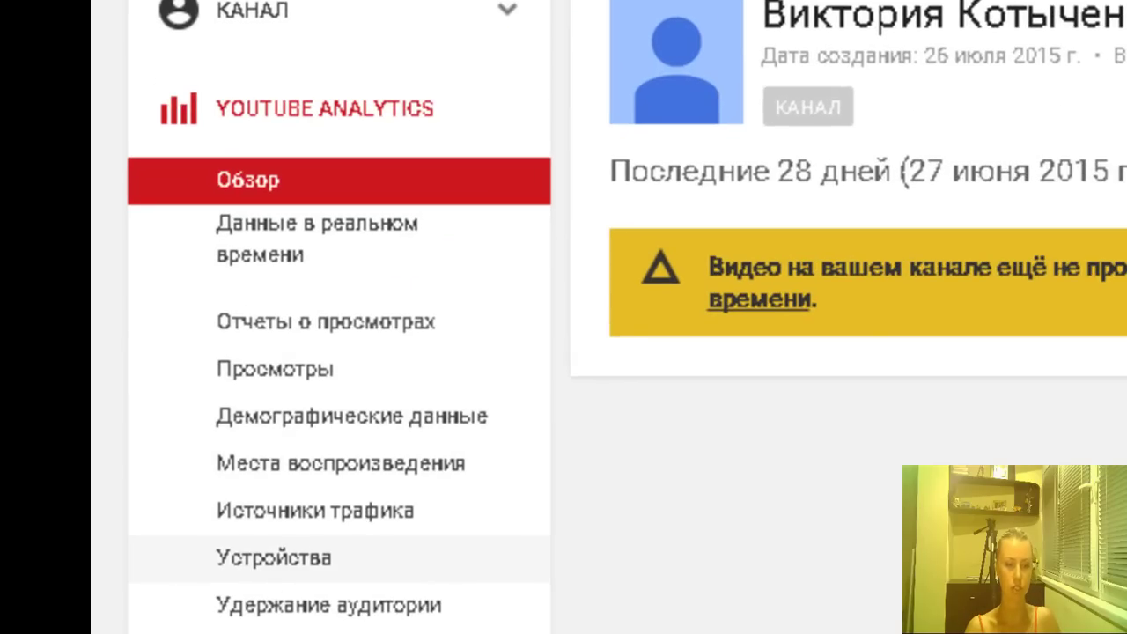
scroll(339, 548, down, 4)
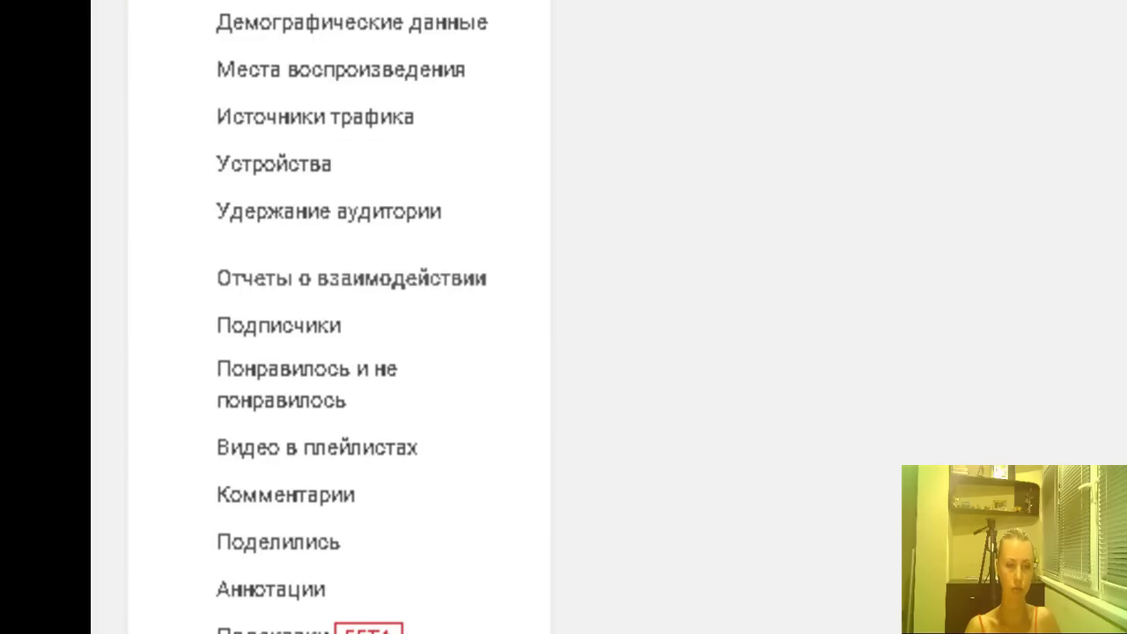
scroll(339, 317, up, 4)
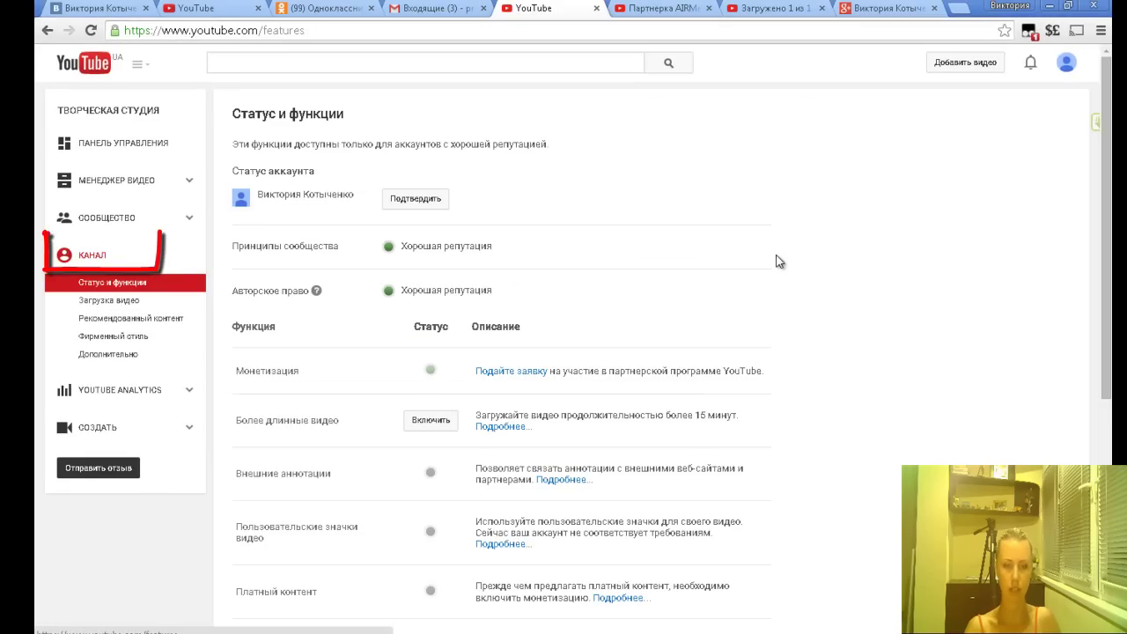
Review the channel's "Статус и функции" page, including the option to enable longer videos
scroll(779, 261, down, 1)
scroll(779, 261, down, 3)
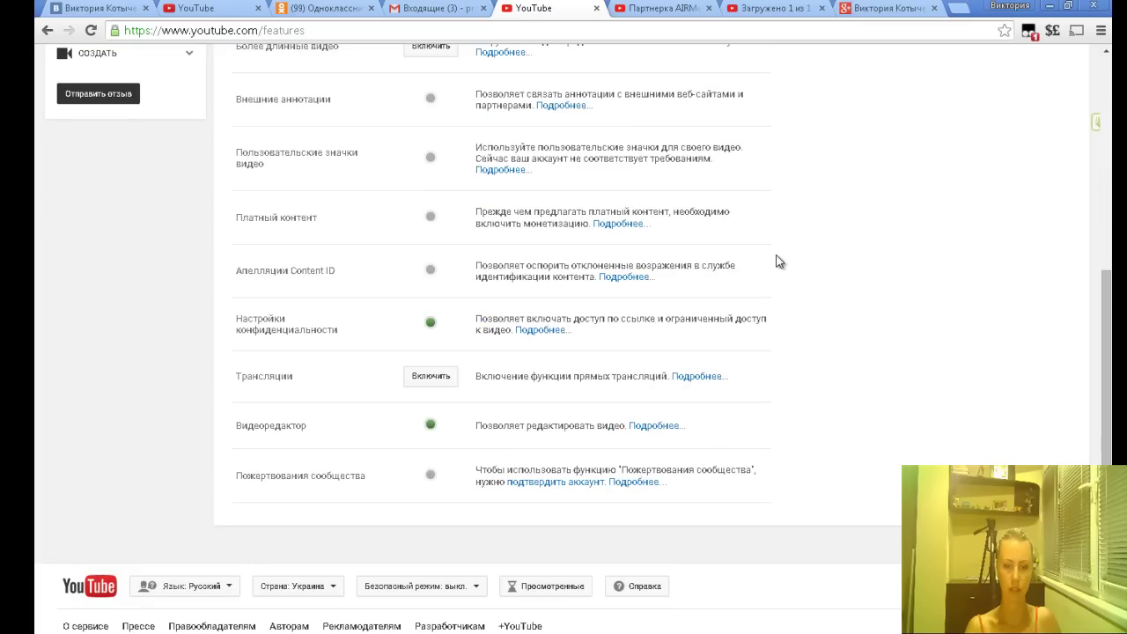
scroll(779, 261, up, 2)
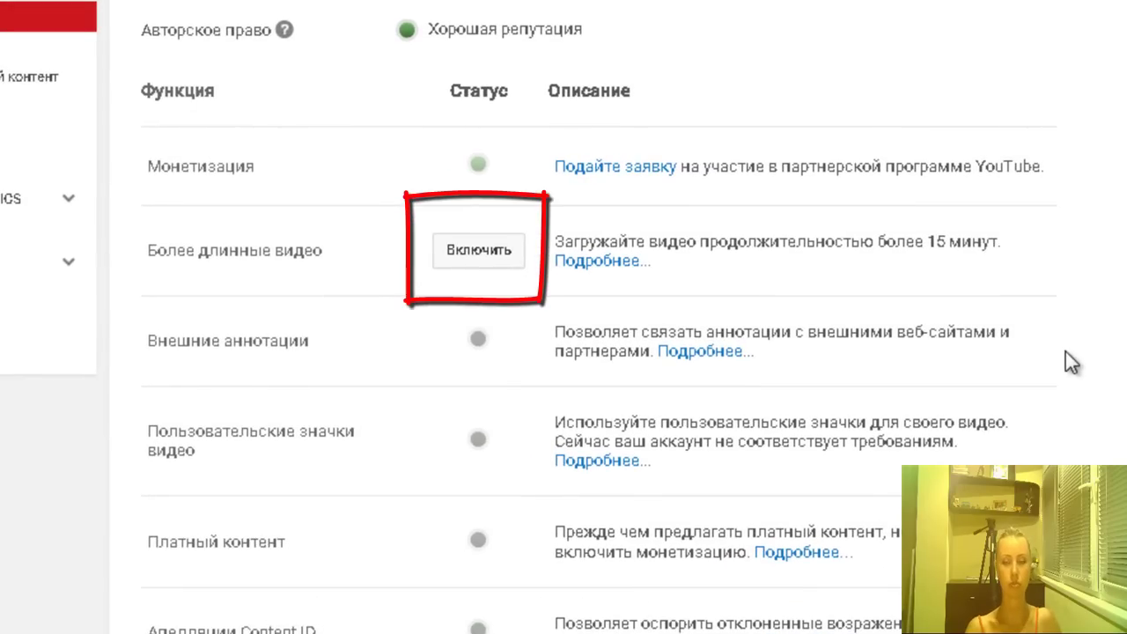
scroll(1066, 352, up, 2)
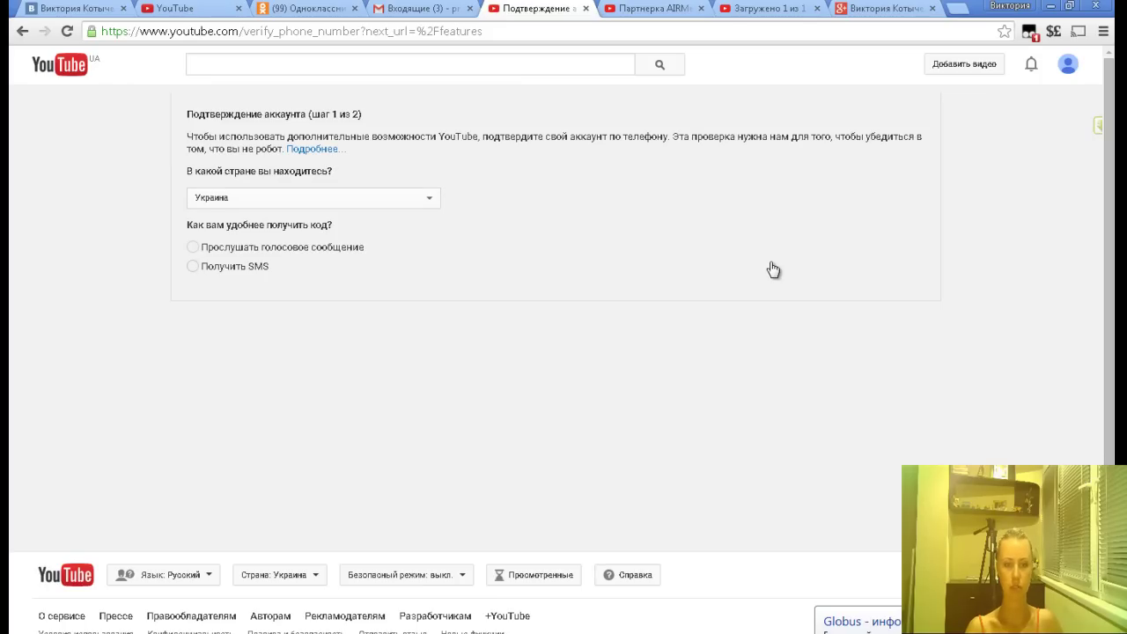
Examine the account verification form with "Получить SMS" as the code delivery method, and return to the channel's feature list
click(770, 264)
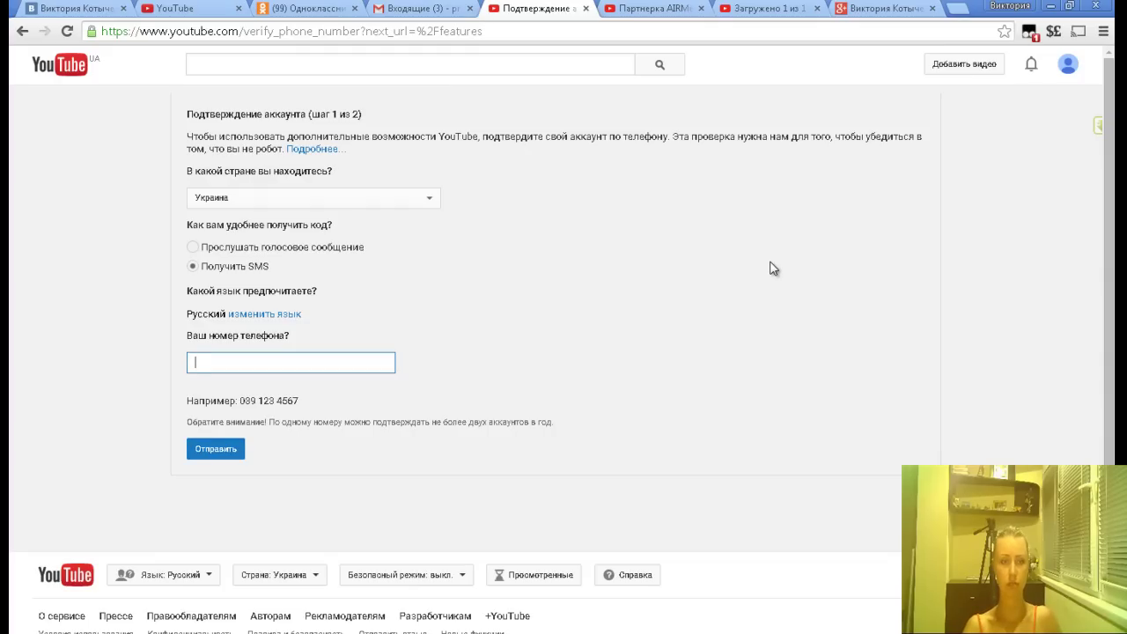
key(alt+Left)
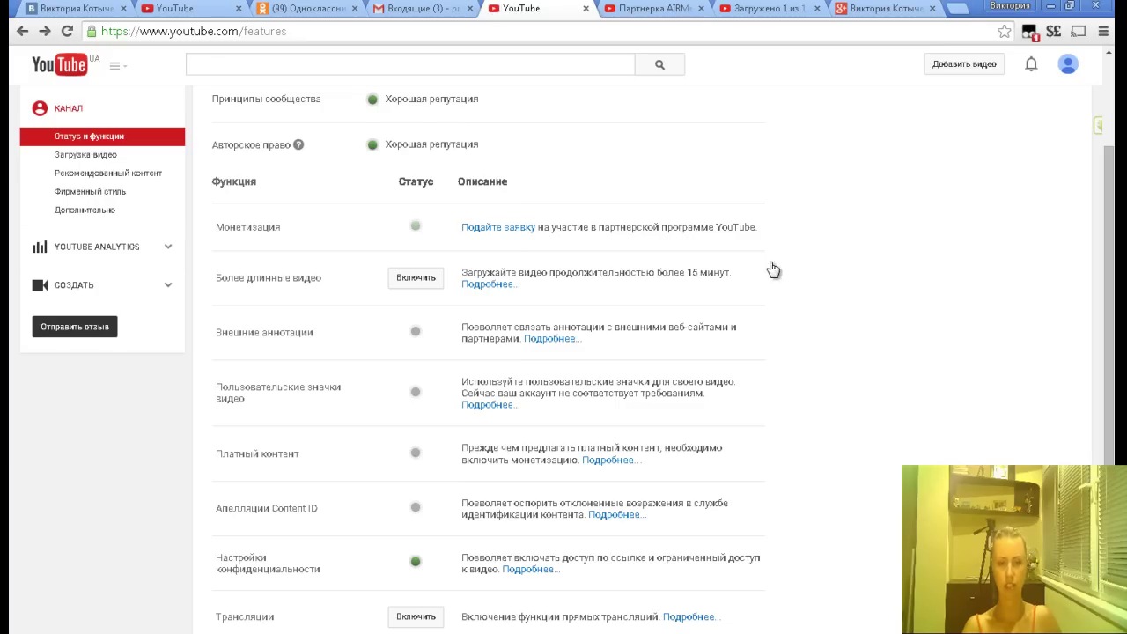
scroll(773, 269, up, 2)
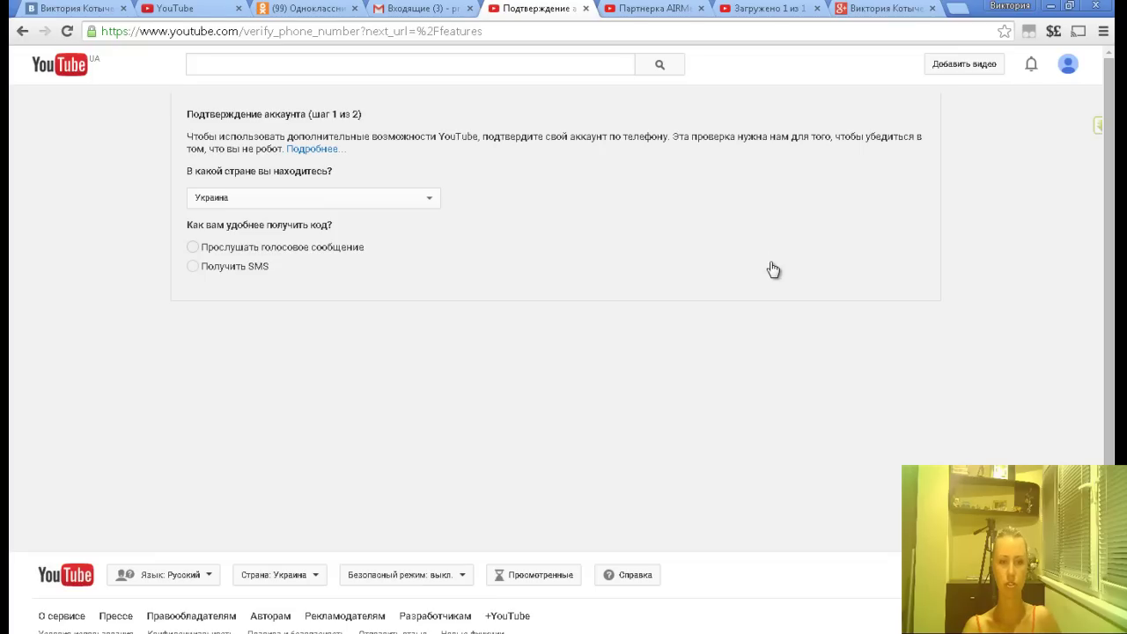
key(alt+Left)
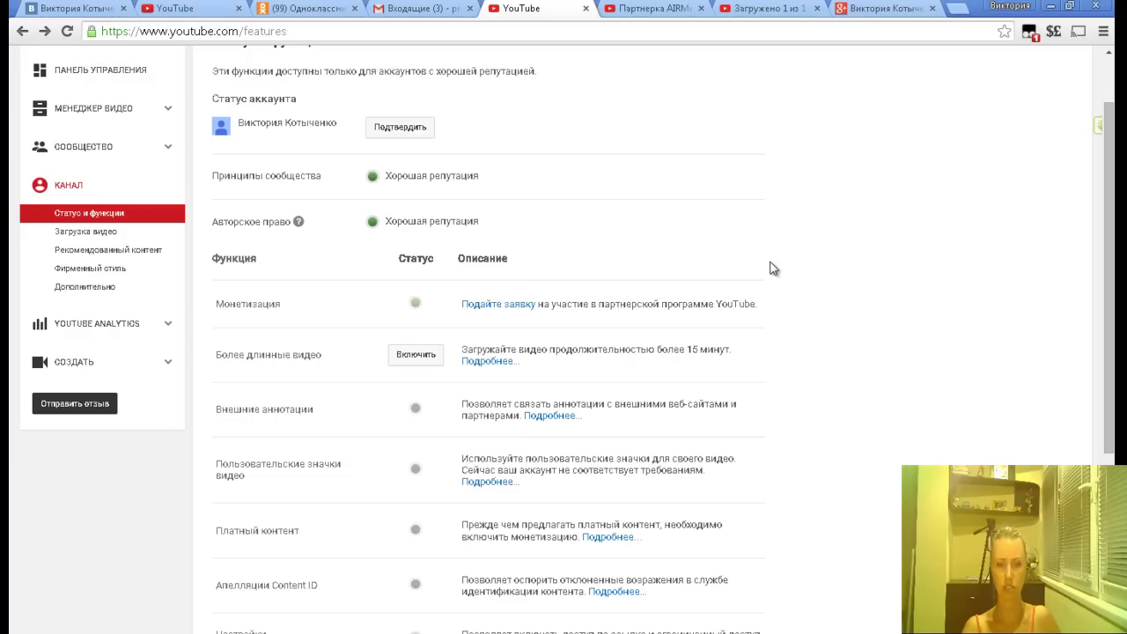
Check the verification form for enabling "Трансляции" and go back to the feature list
scroll(773, 268, down, 4)
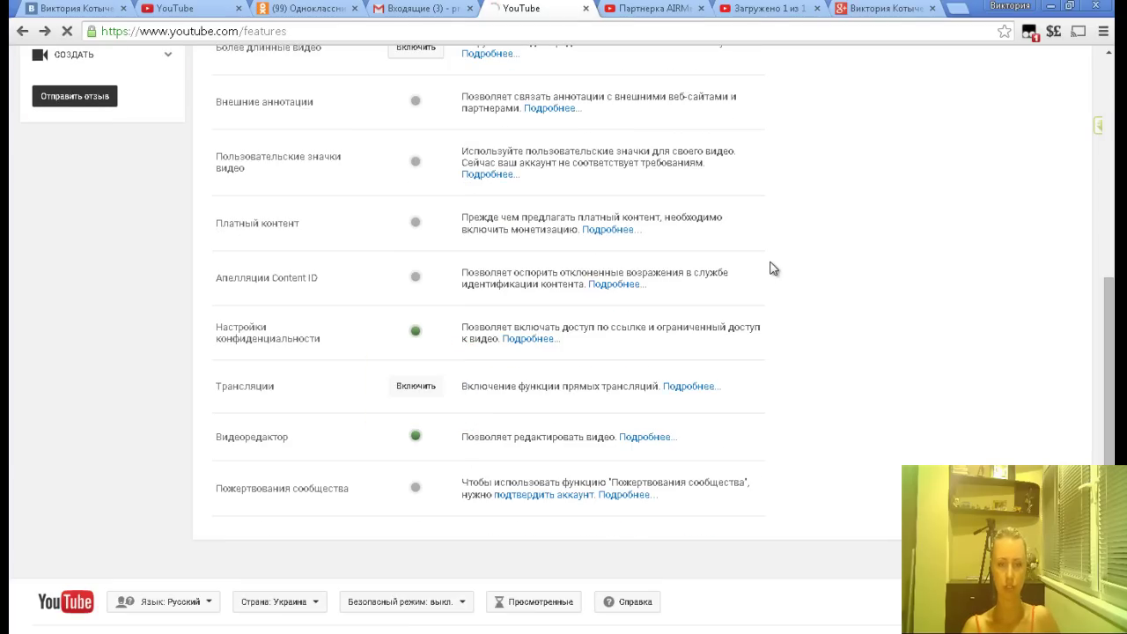
key(Return)
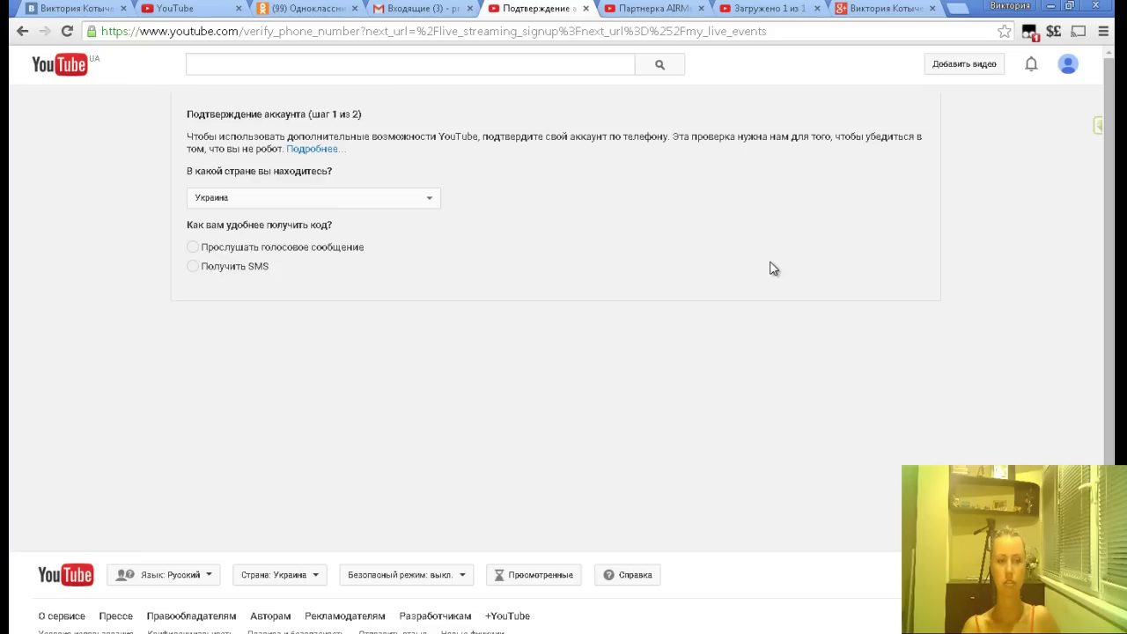
key(alt+Left)
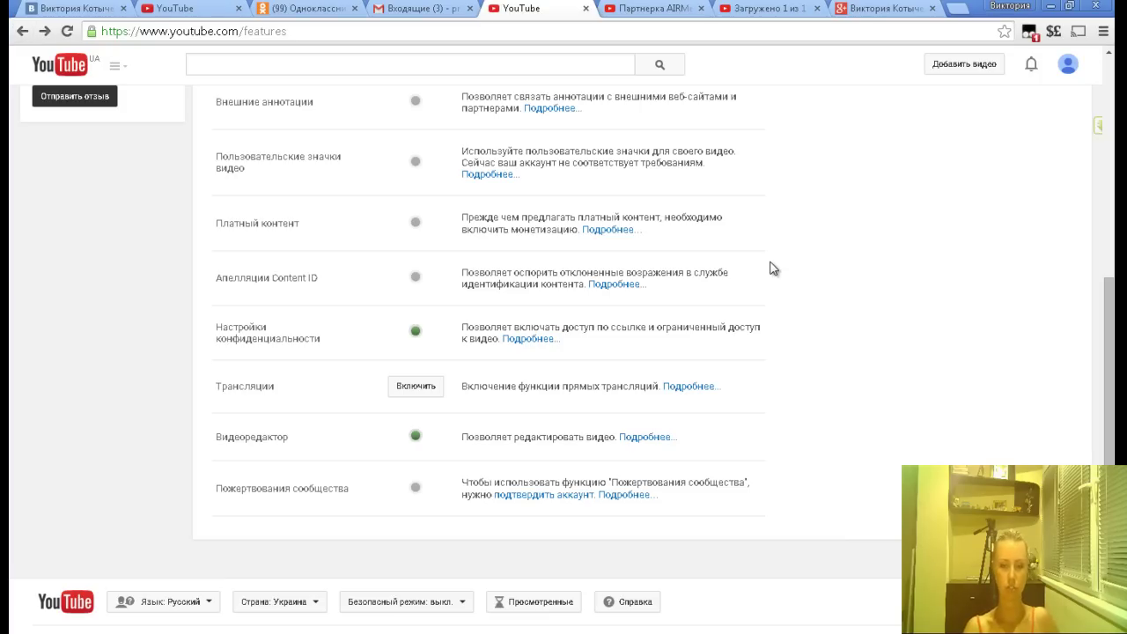
Open "Статус и функции" from the account settings and look over the full list of channel functions
scroll(772, 268, up, 5)
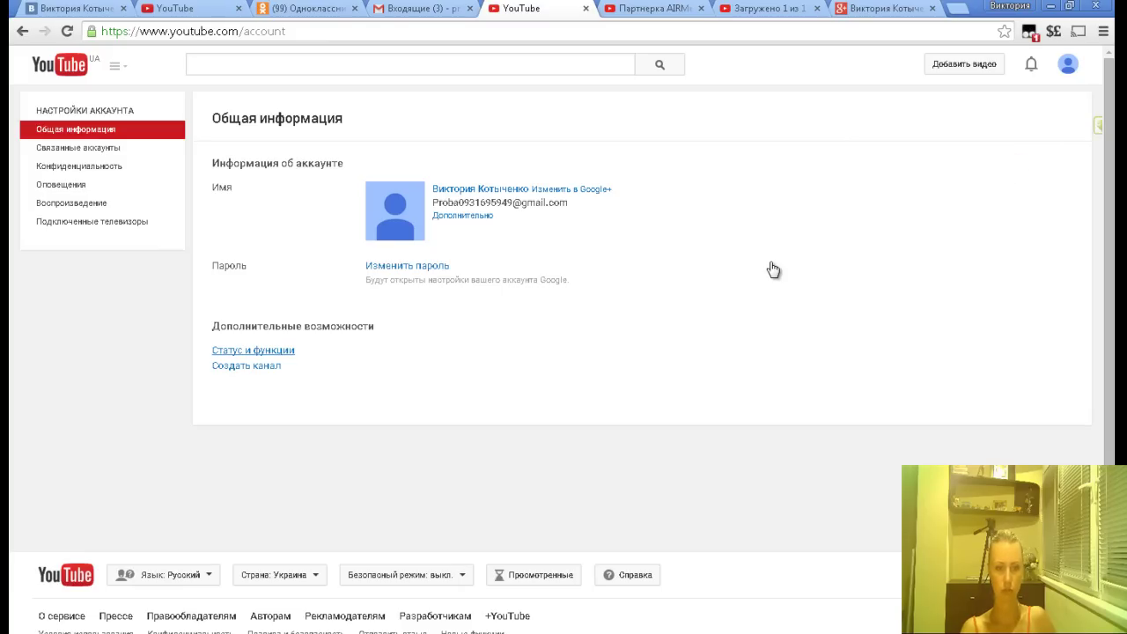
click(253, 350)
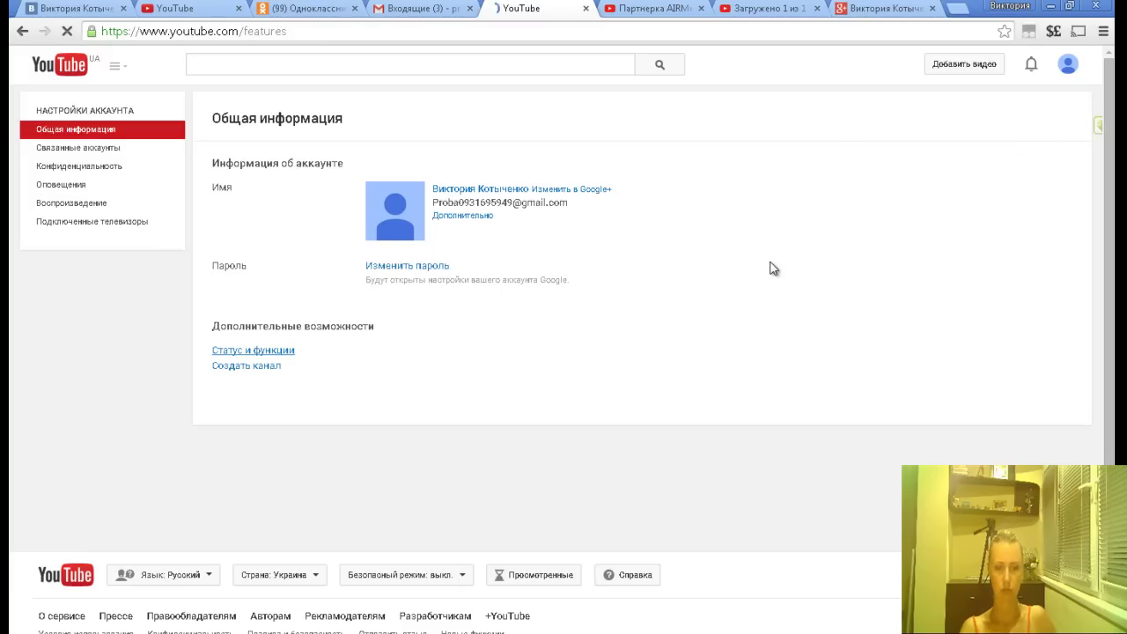
scroll(773, 268, down, 3)
scroll(773, 269, down, 2)
scroll(773, 269, up, 5)
scroll(774, 269, down, 5)
scroll(773, 269, up, 5)
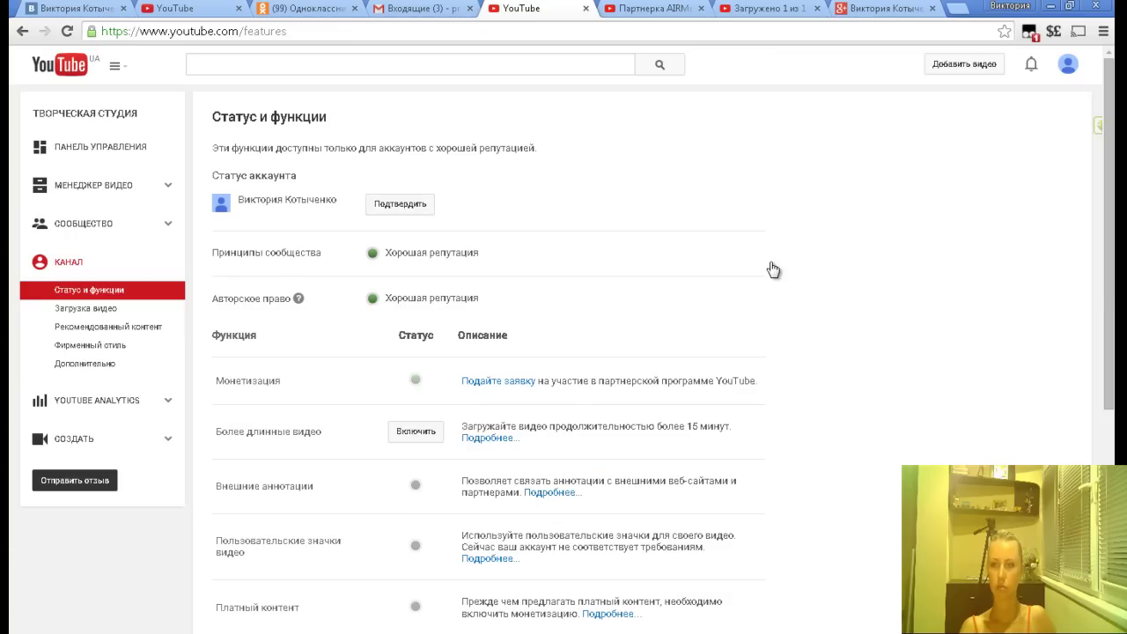
Go back to the account settings, view the "Создать канал" form, and leave it without filling it in
click(1068, 64)
click(1053, 163)
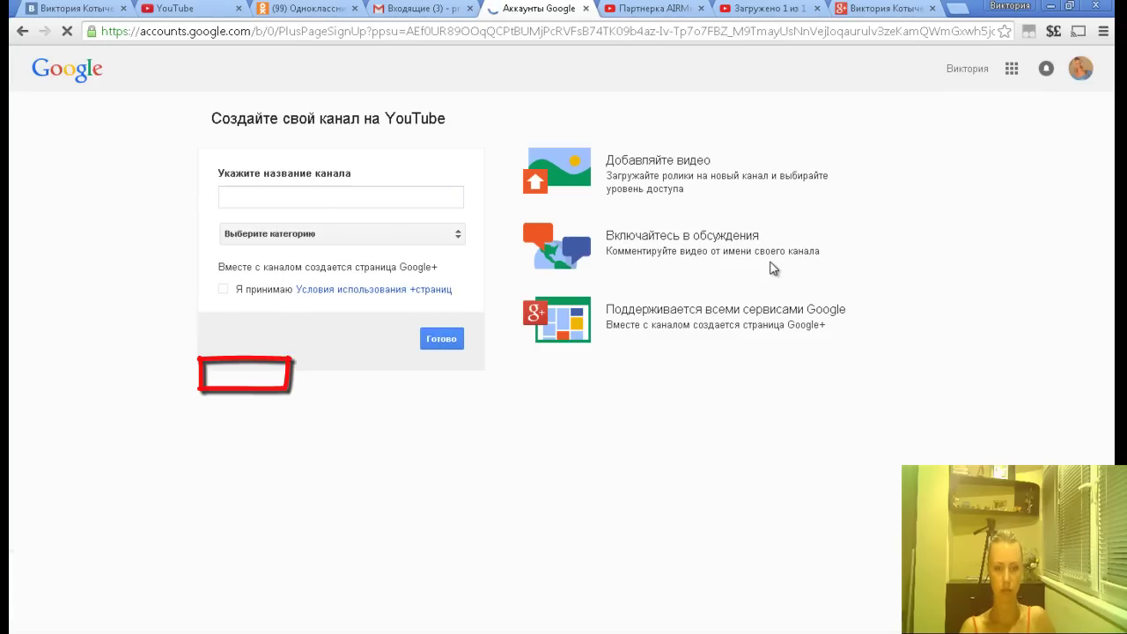
click(23, 30)
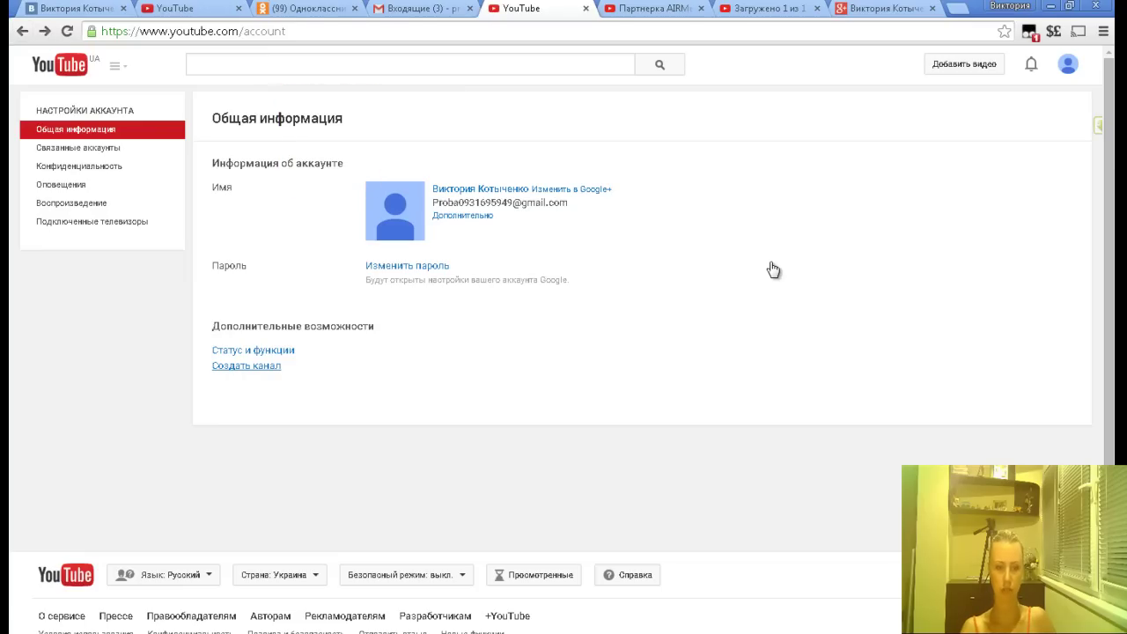
click(245, 365)
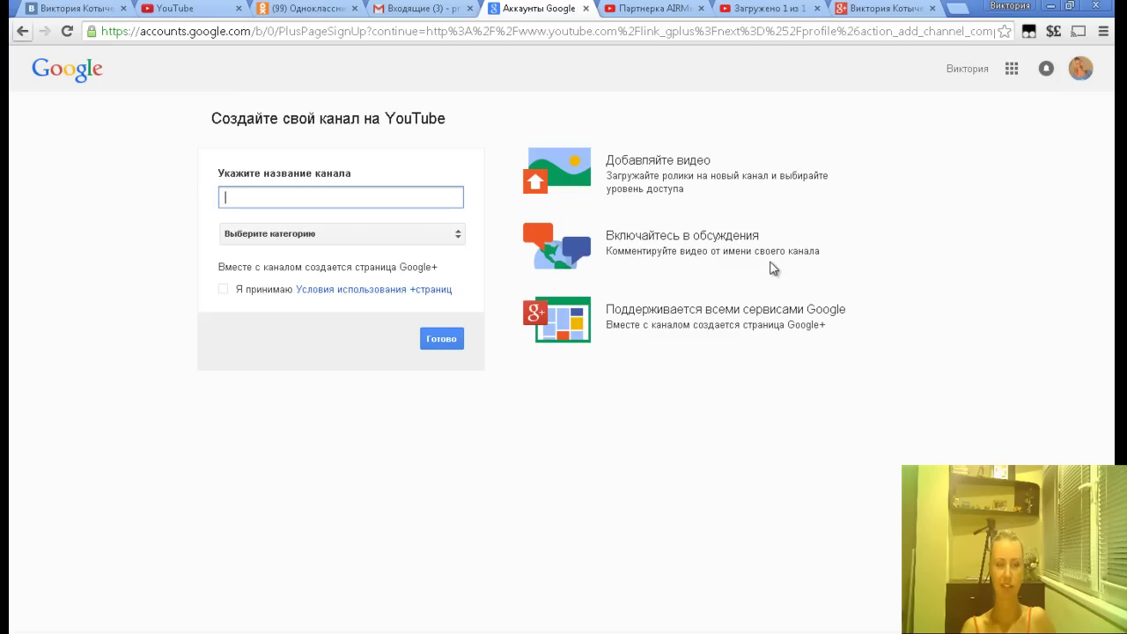
key(alt+Left)
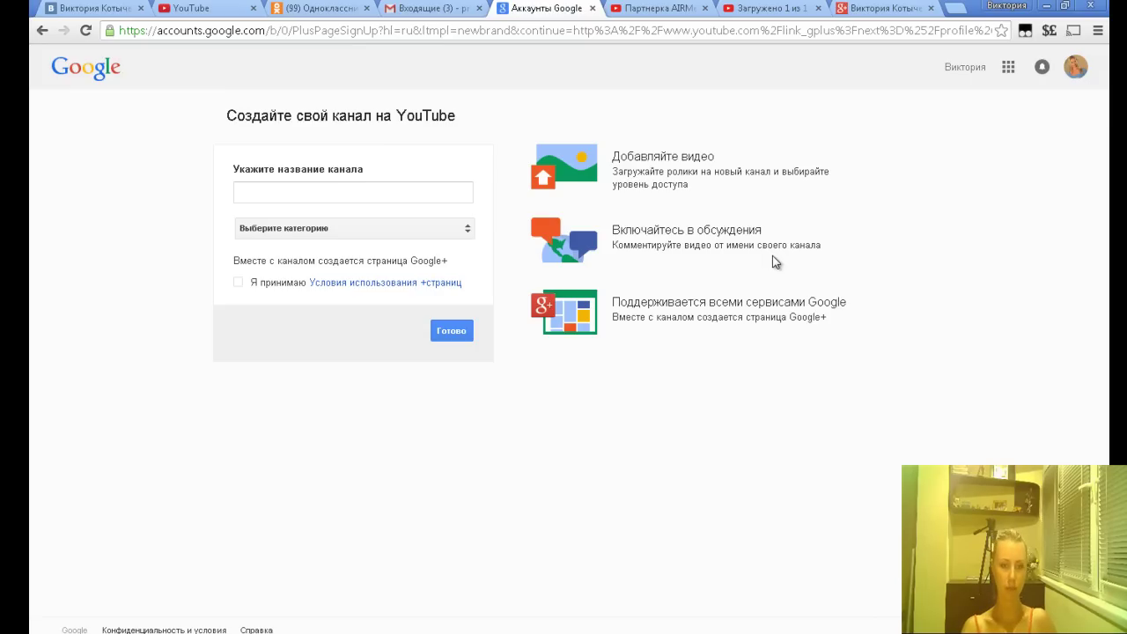
Enter "Весёлые зайчики" as the name of the new channel
key(Tab)
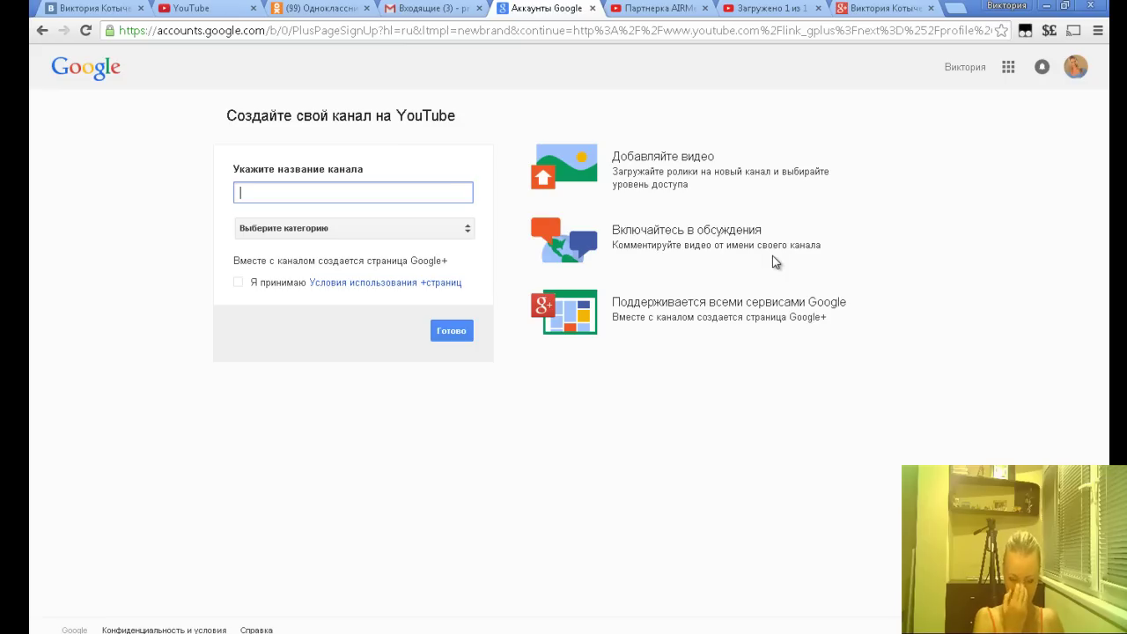
text(Вес)
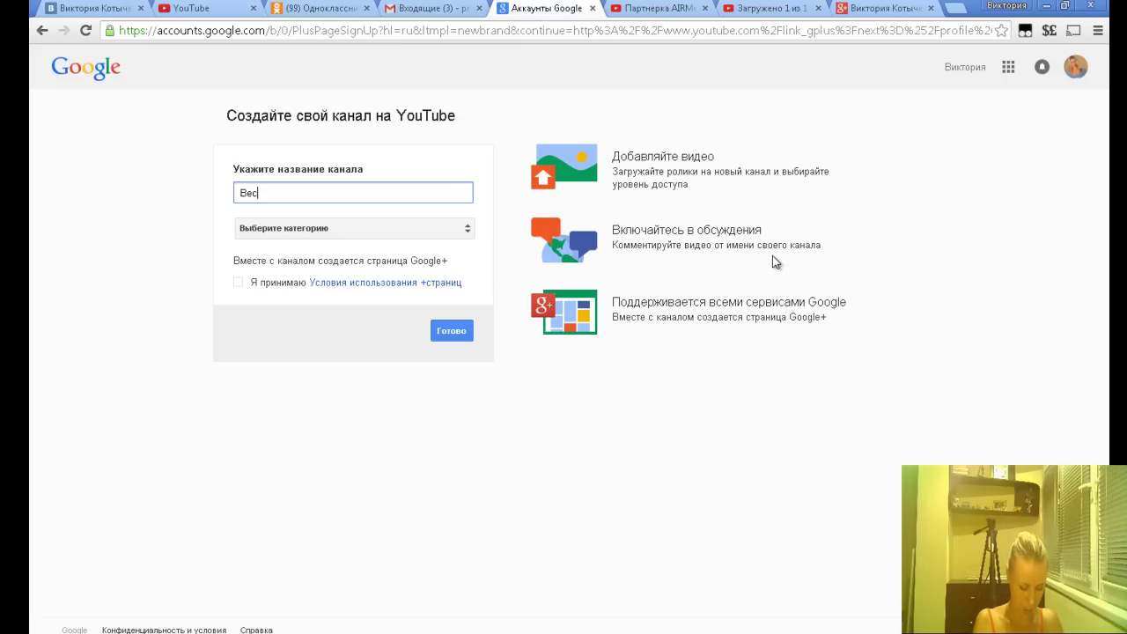
text(ёлые зайчики)
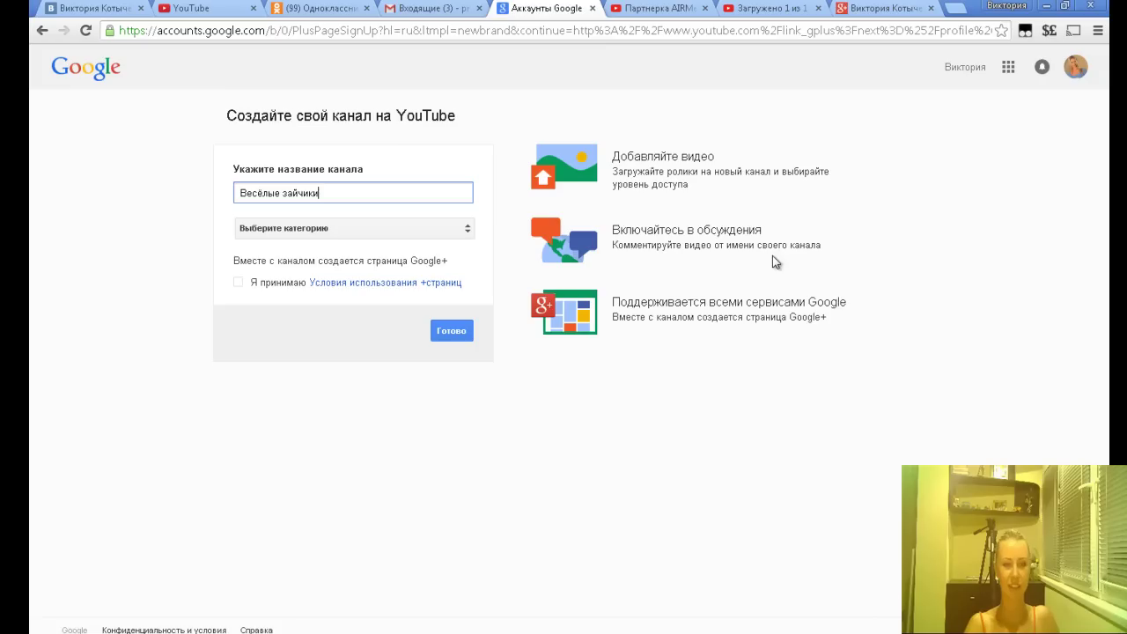
Set the new channel's category to "Другое"
key(Tab)
key(Return)
key(Return)
key(Return)
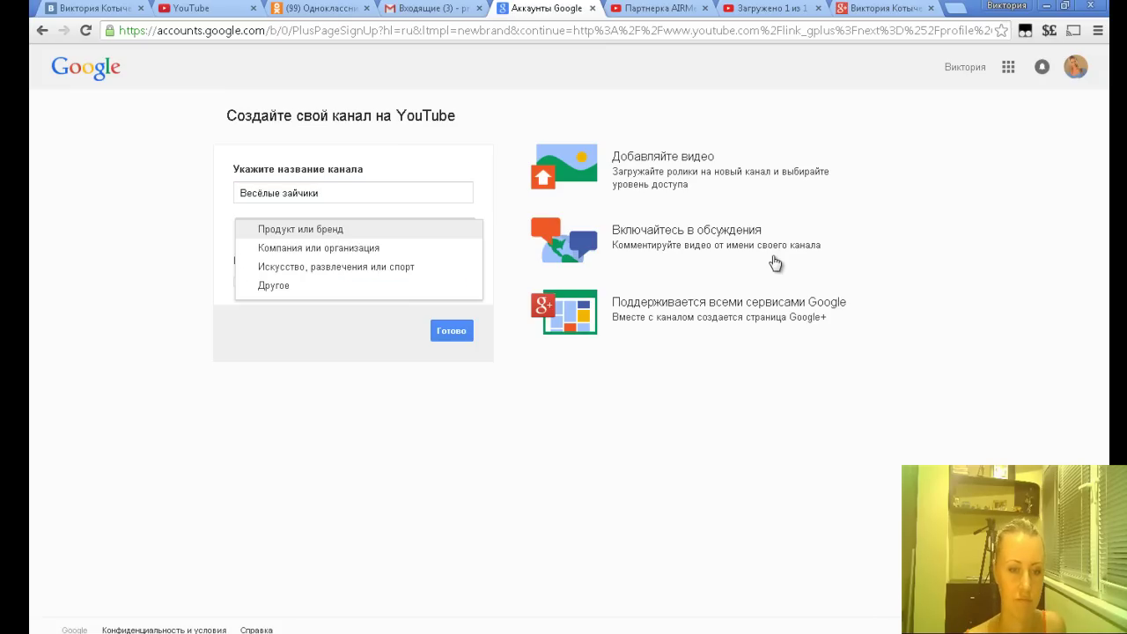
key(Down)
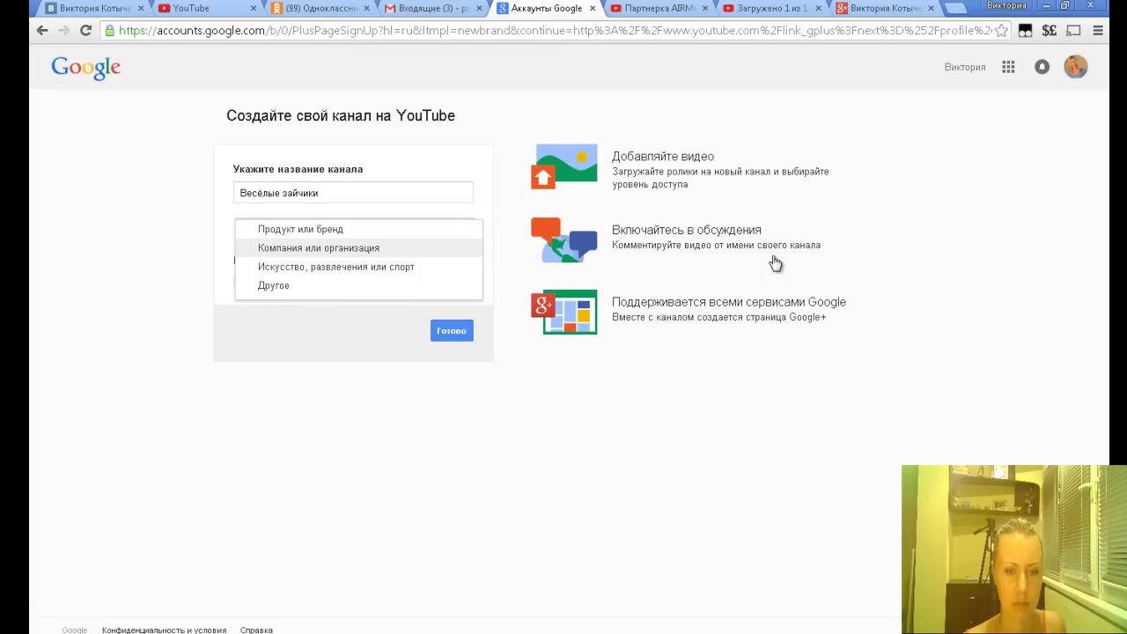
key(Down)
key(Down)
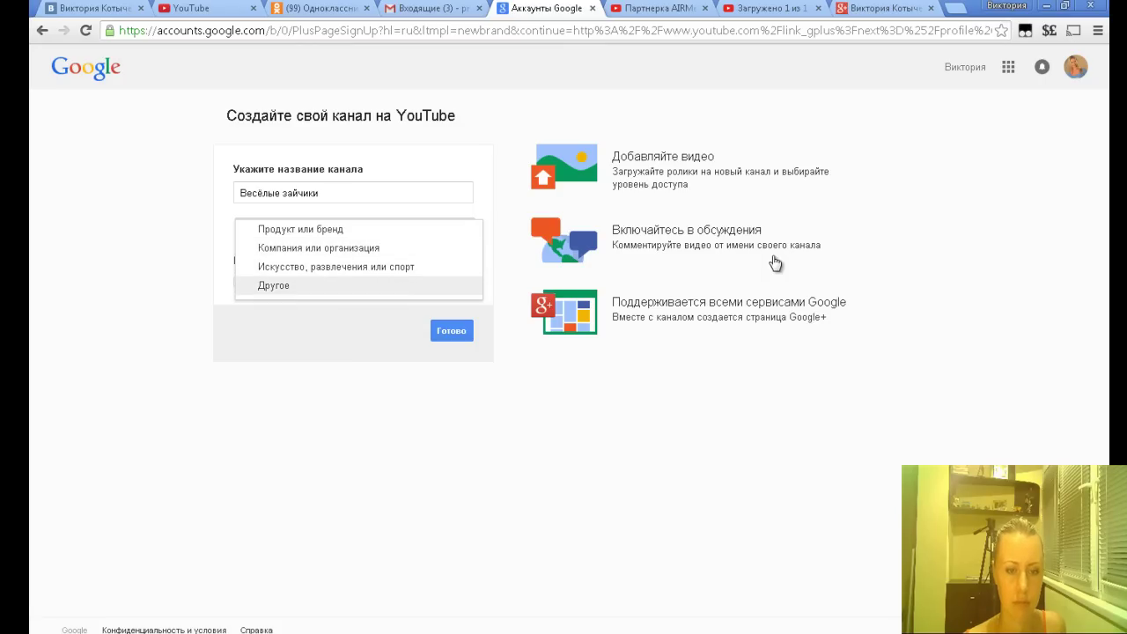
key(Return)
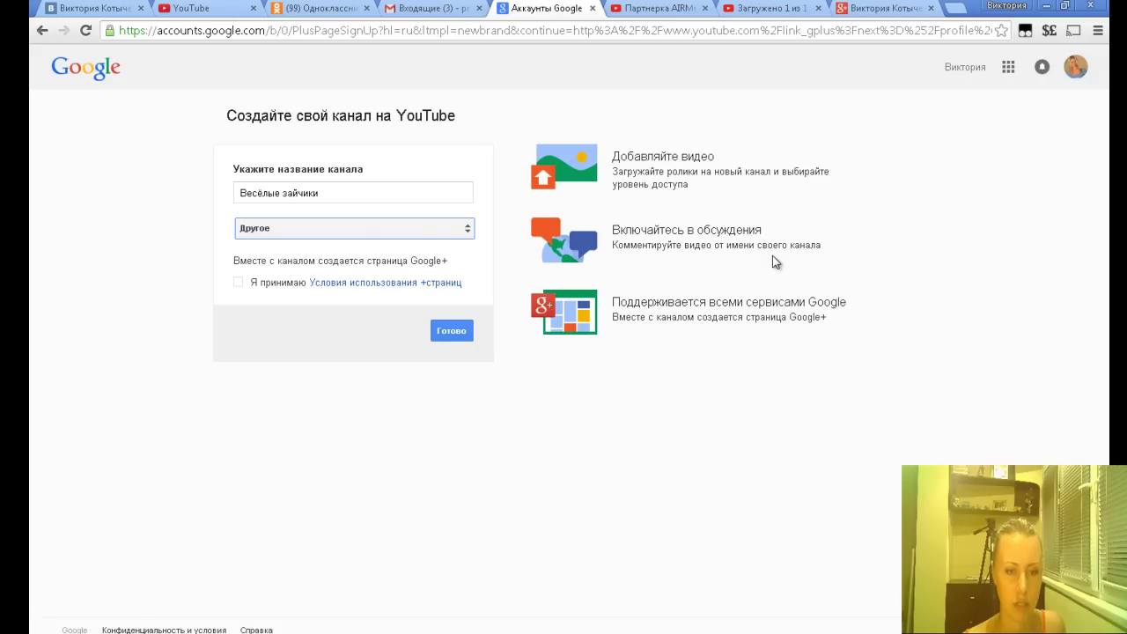
Accept the terms of use for +pages and create the channel
key(Tab)
key(space)
key(Tab)
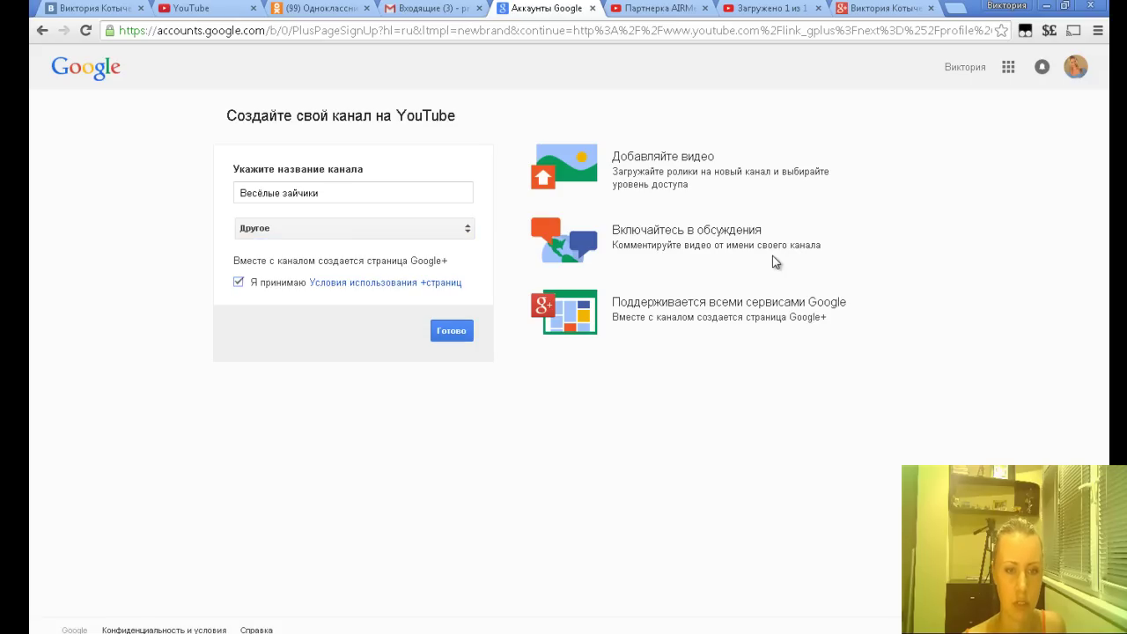
key(Return)
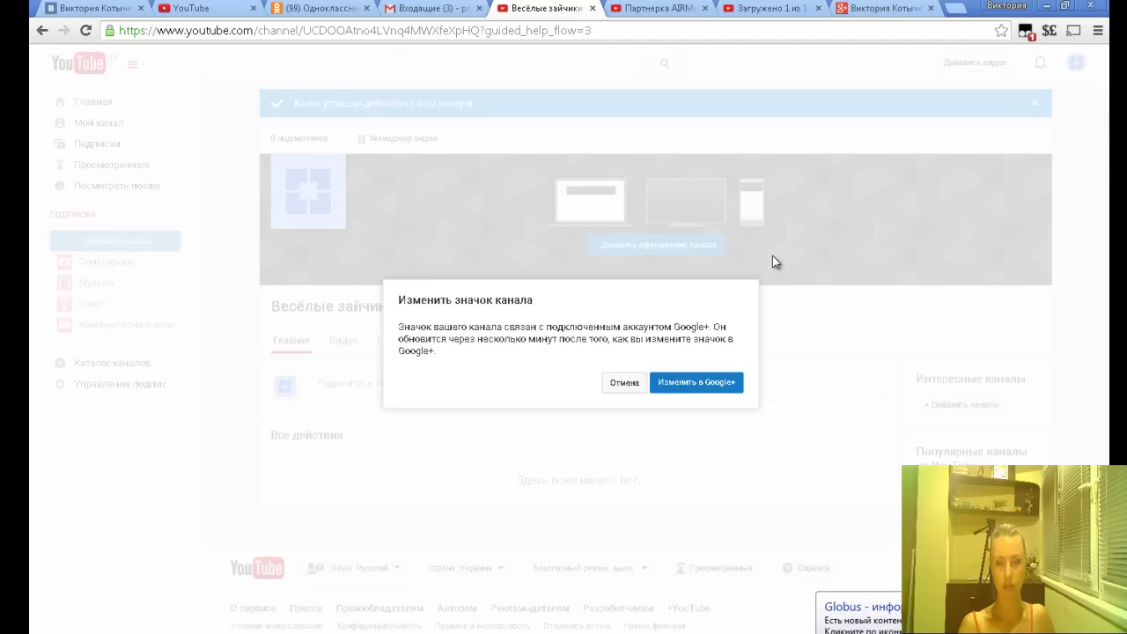
View the Google+ photo upload for the channel icon, cancel it, and return to the new channel's page
click(696, 383)
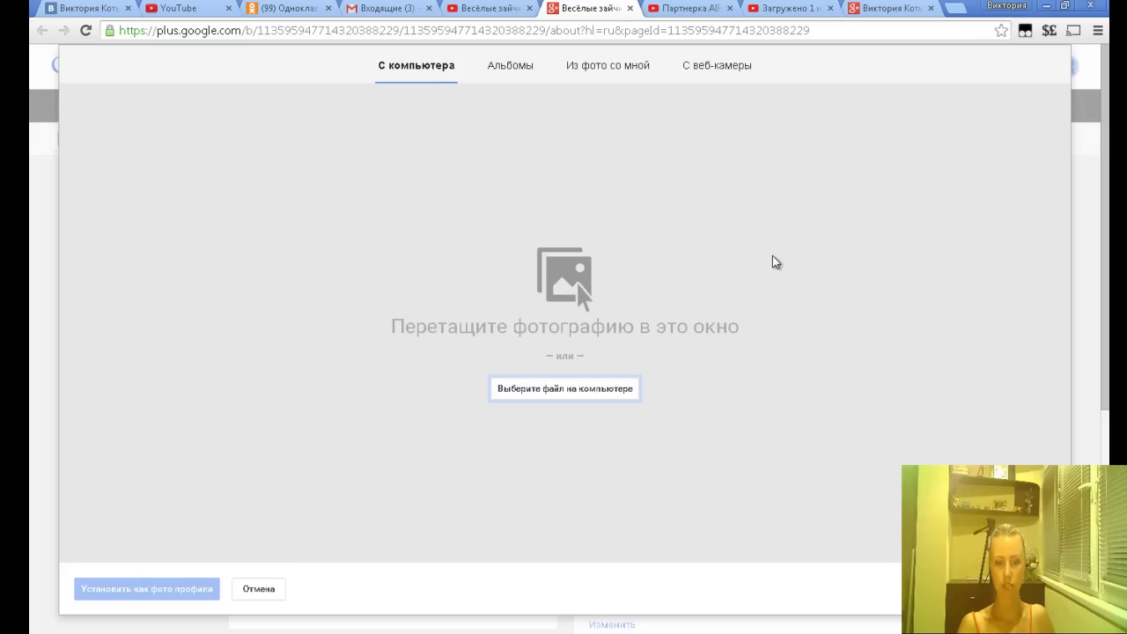
key(Escape)
key(ctrl+shift+Tab)
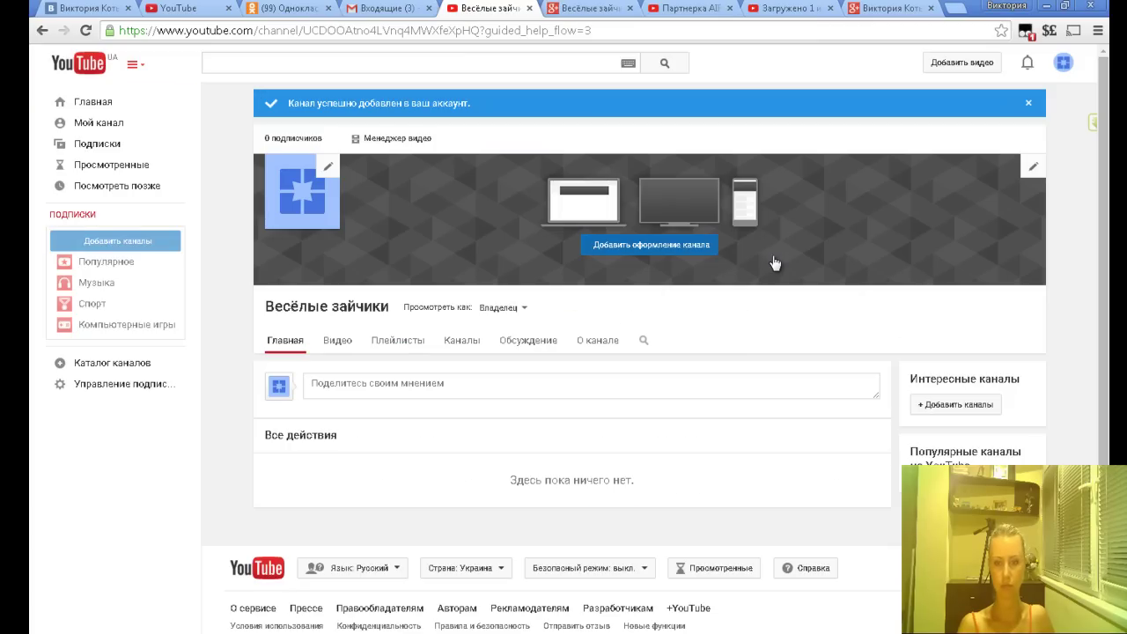
Set the new channel's art to the first gallery photo, the graffiti on a turquoise wall
click(775, 263)
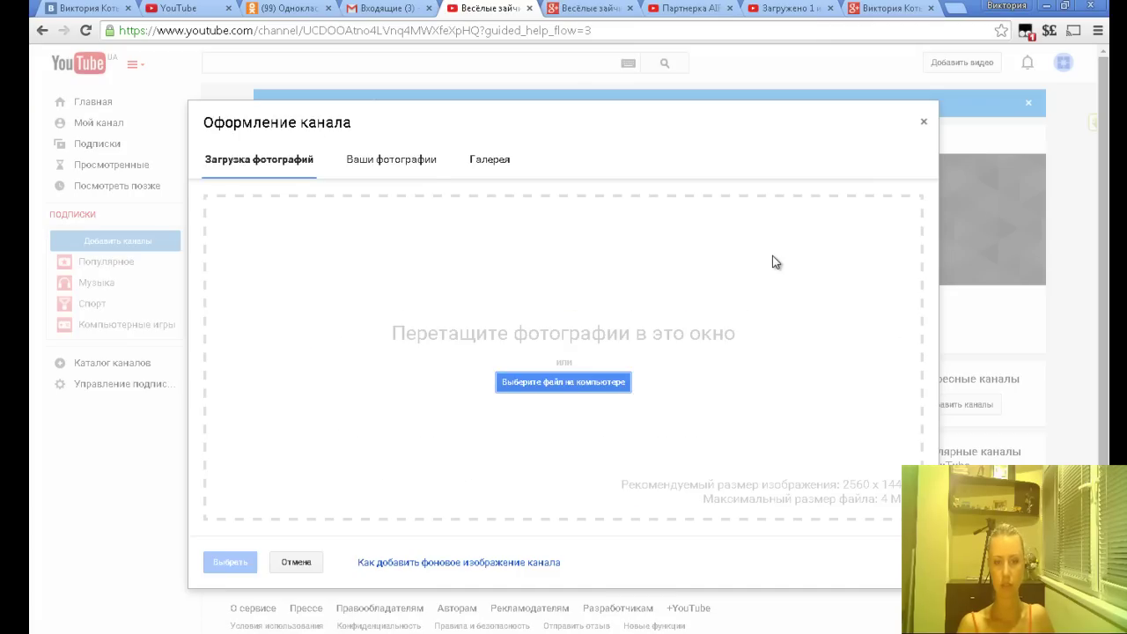
click(391, 159)
click(489, 160)
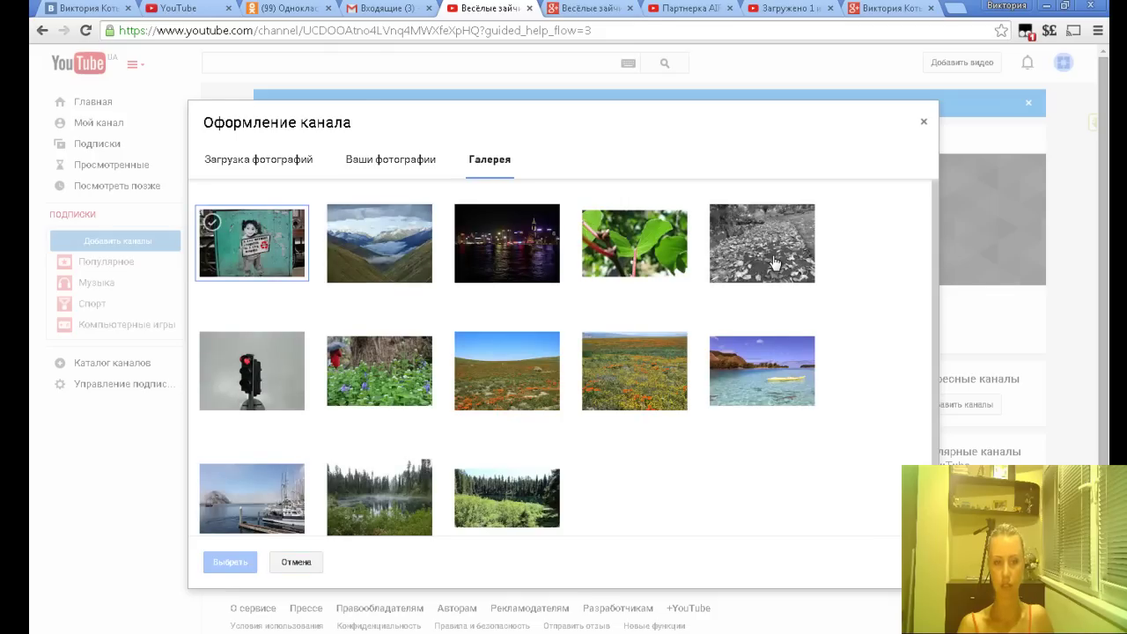
click(230, 562)
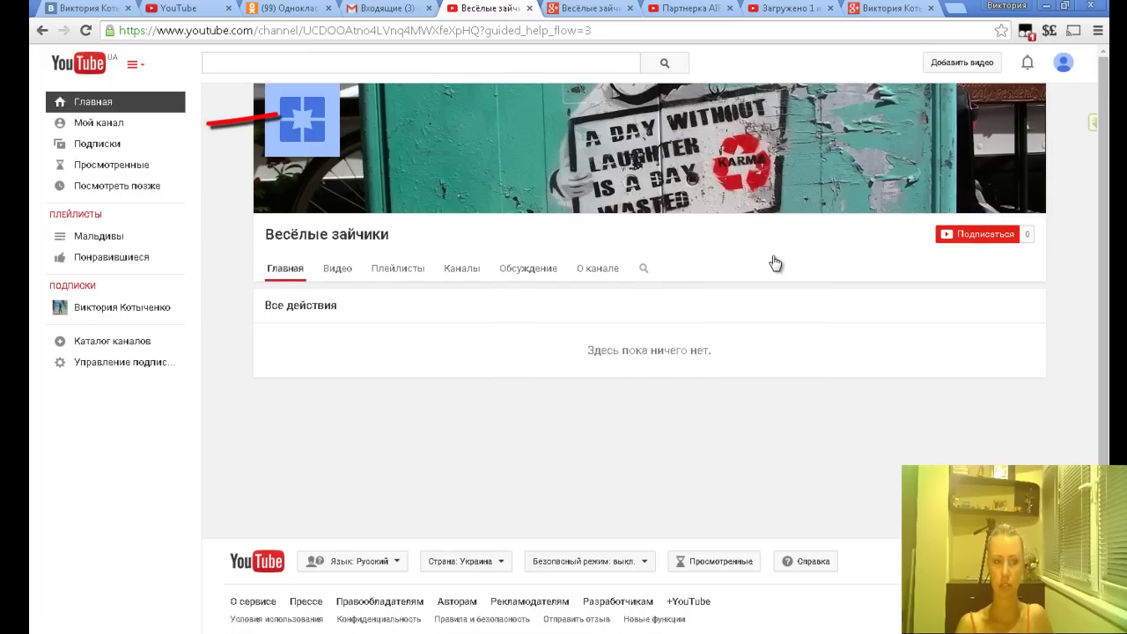
Open the new channel's own page and review its channel improvement, interesting channels and popular channels sections
click(99, 122)
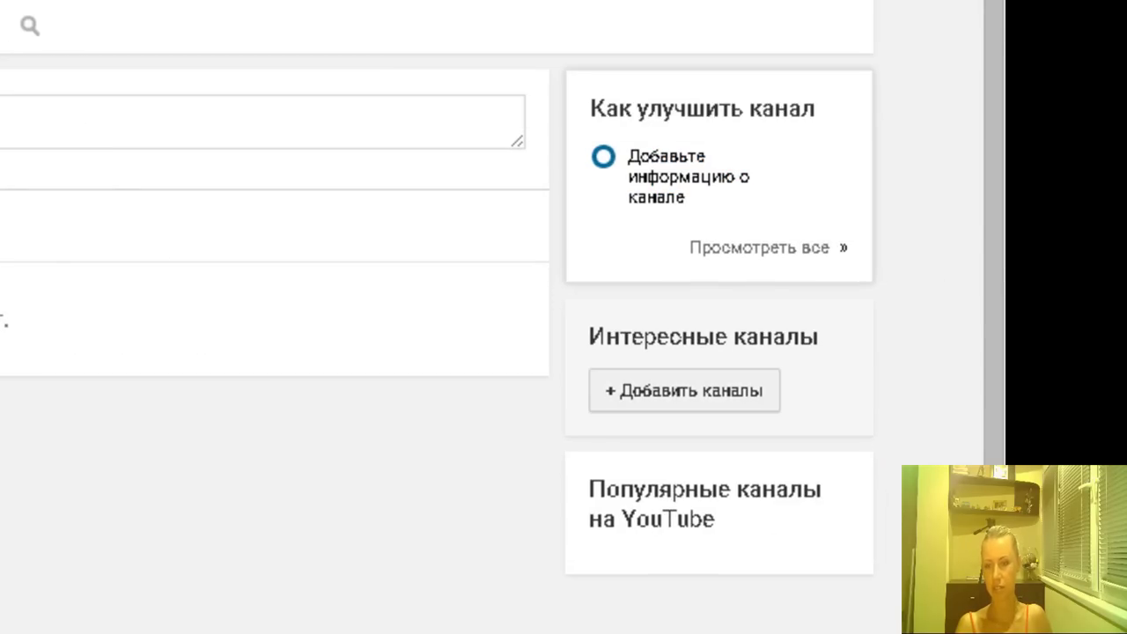
scroll(719, 369, down, 2)
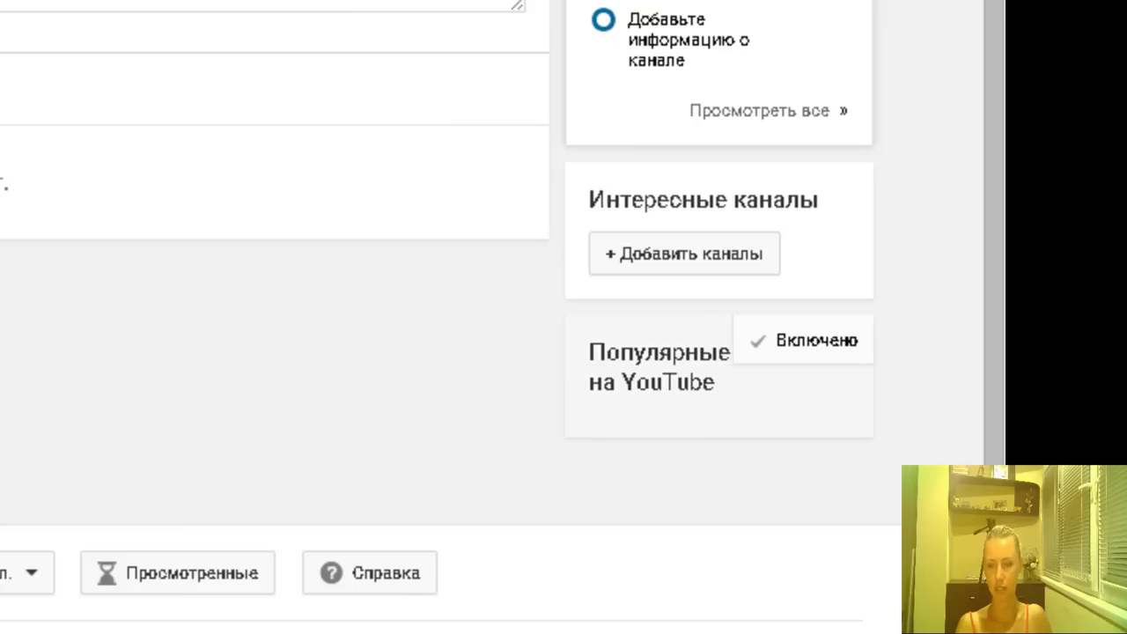
click(803, 340)
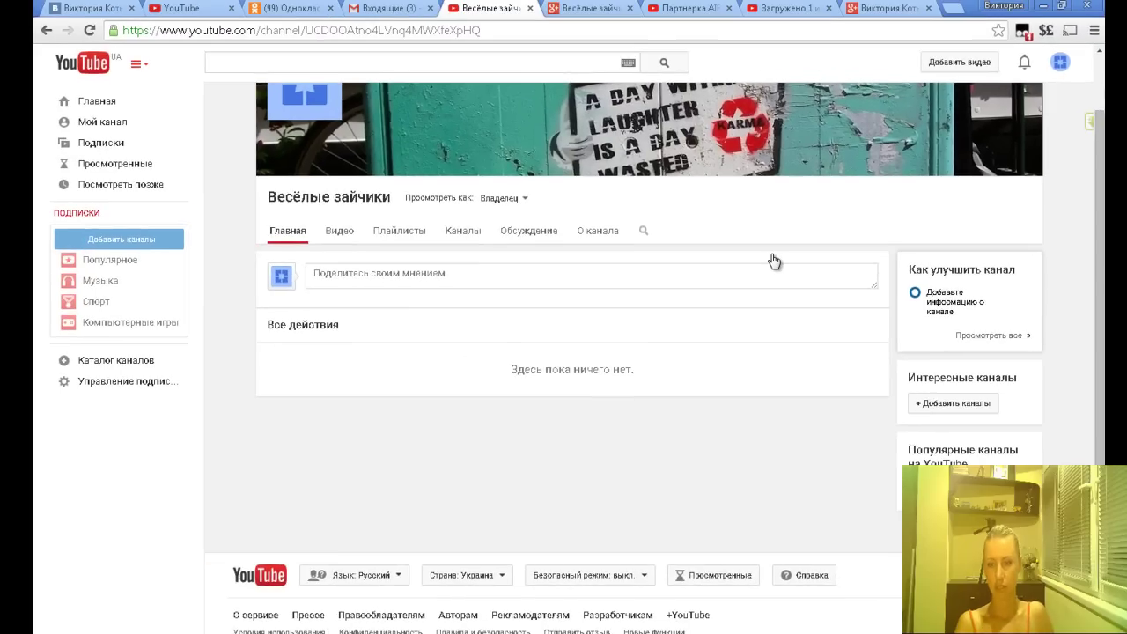
scroll(774, 261, up, 1)
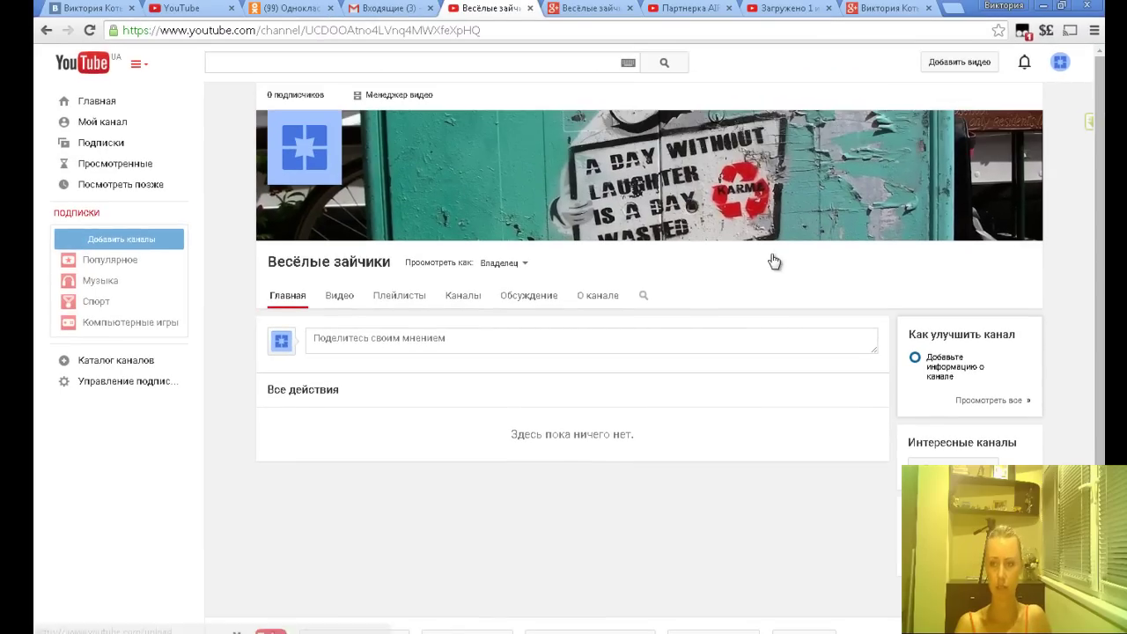
Switch back to the personal account and return to its own channel page
click(1060, 62)
click(926, 242)
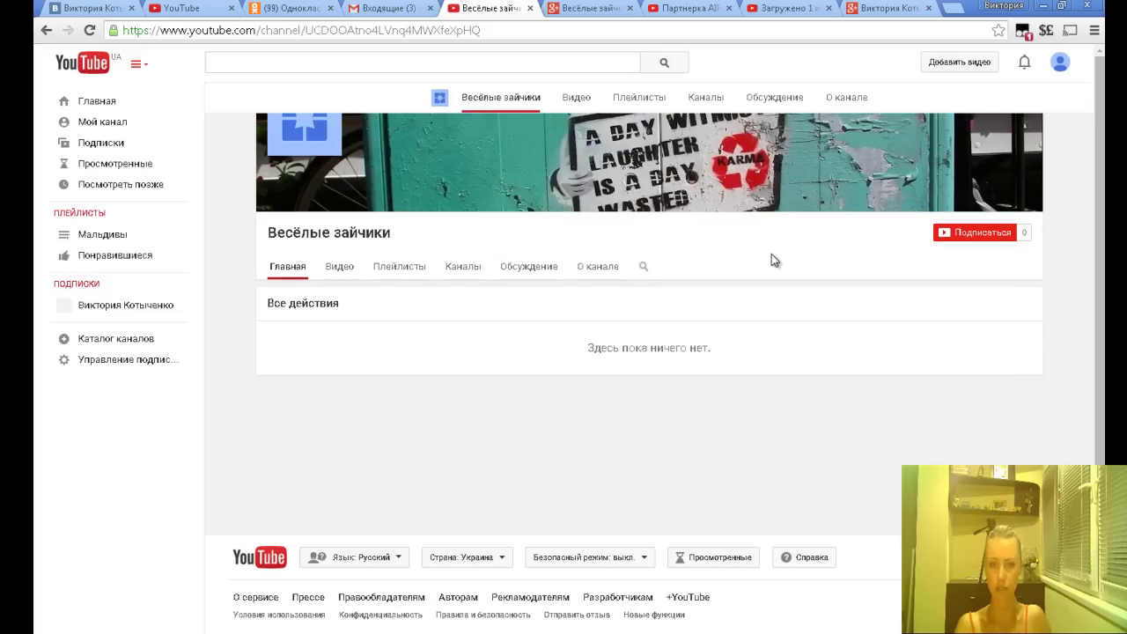
click(598, 266)
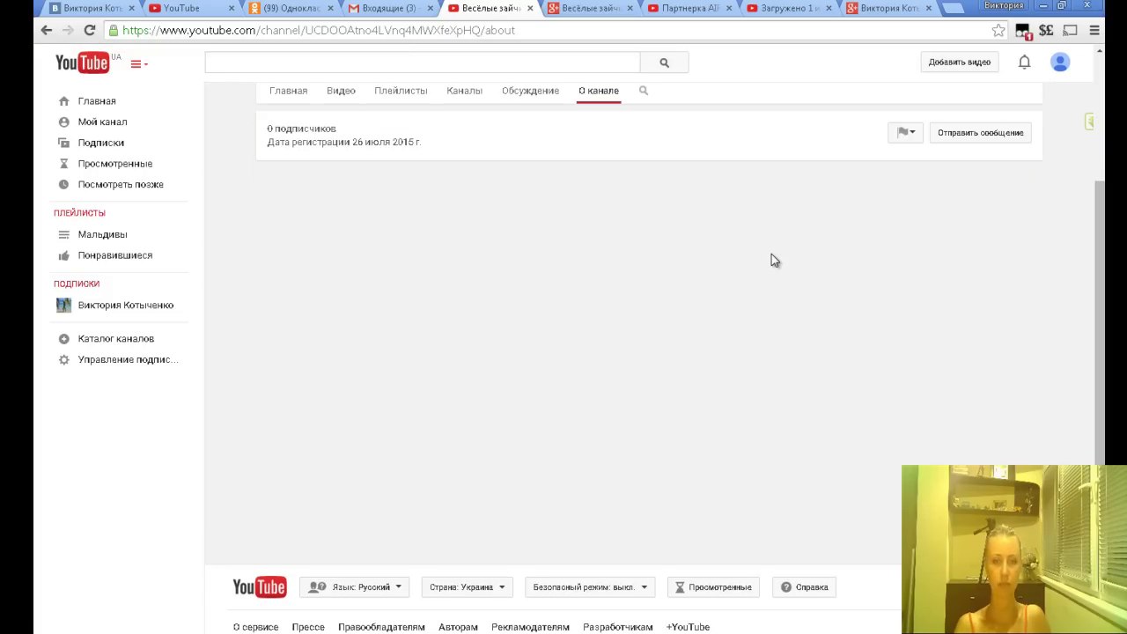
scroll(774, 261, up, 2)
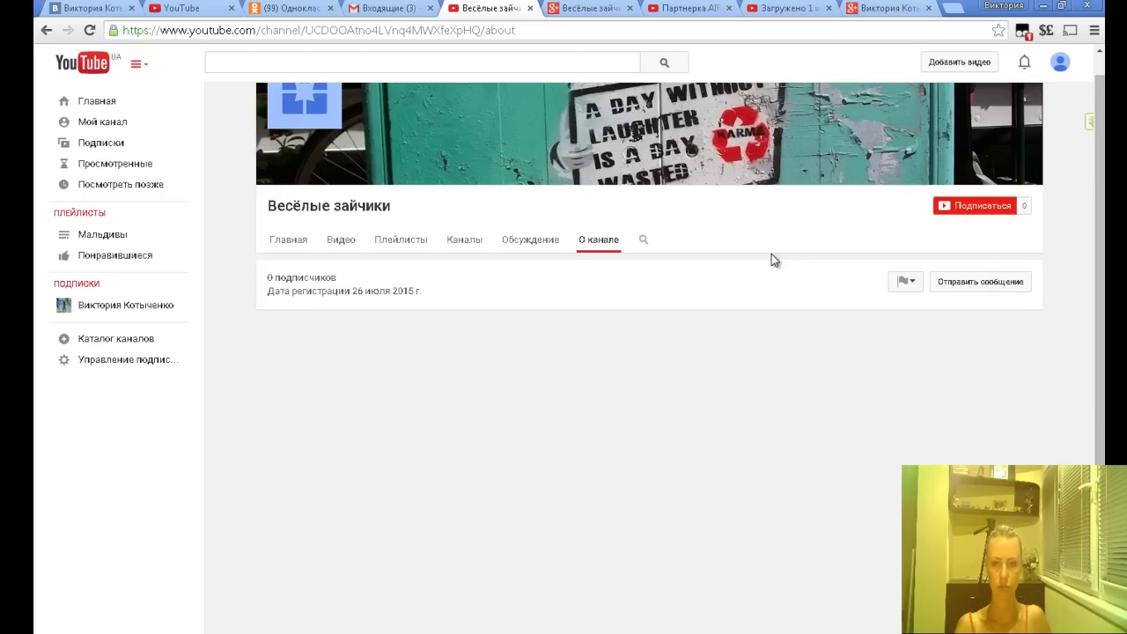
key(F5)
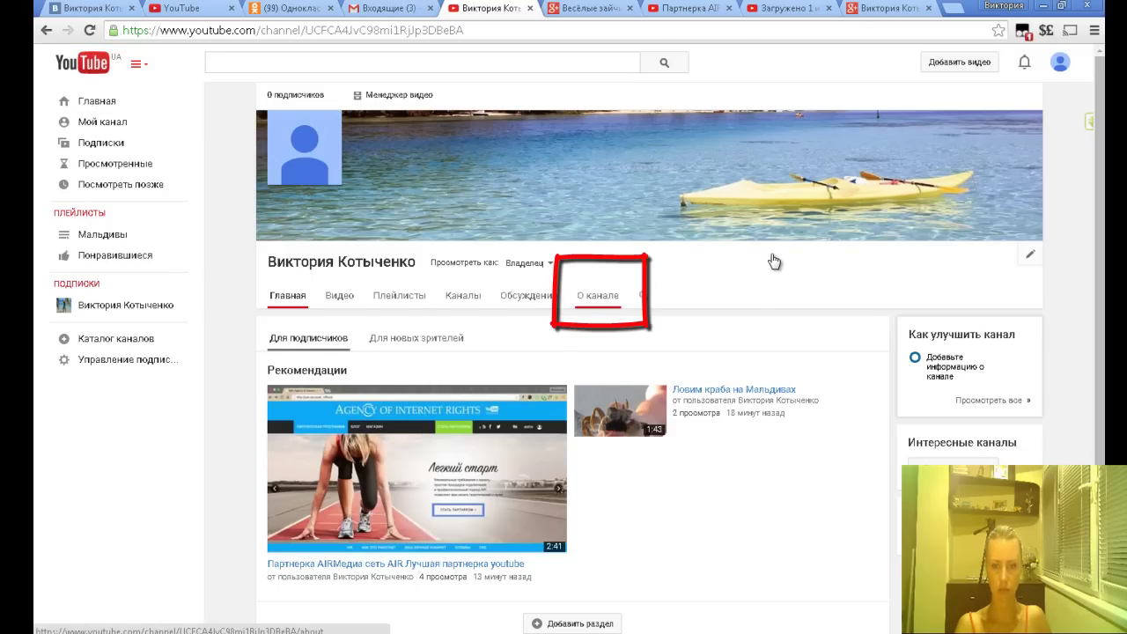
Add the channel description "Здравствуйте, дорогие зрители! На этом канале вы найдёте много позитива!" on two lines and save it
click(598, 295)
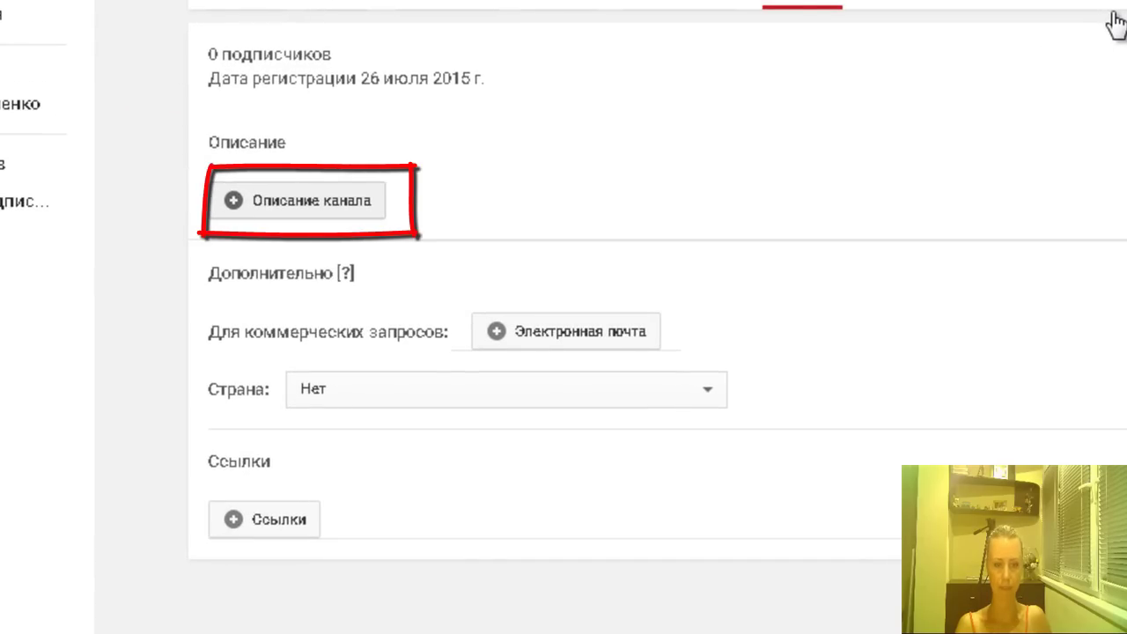
click(298, 200)
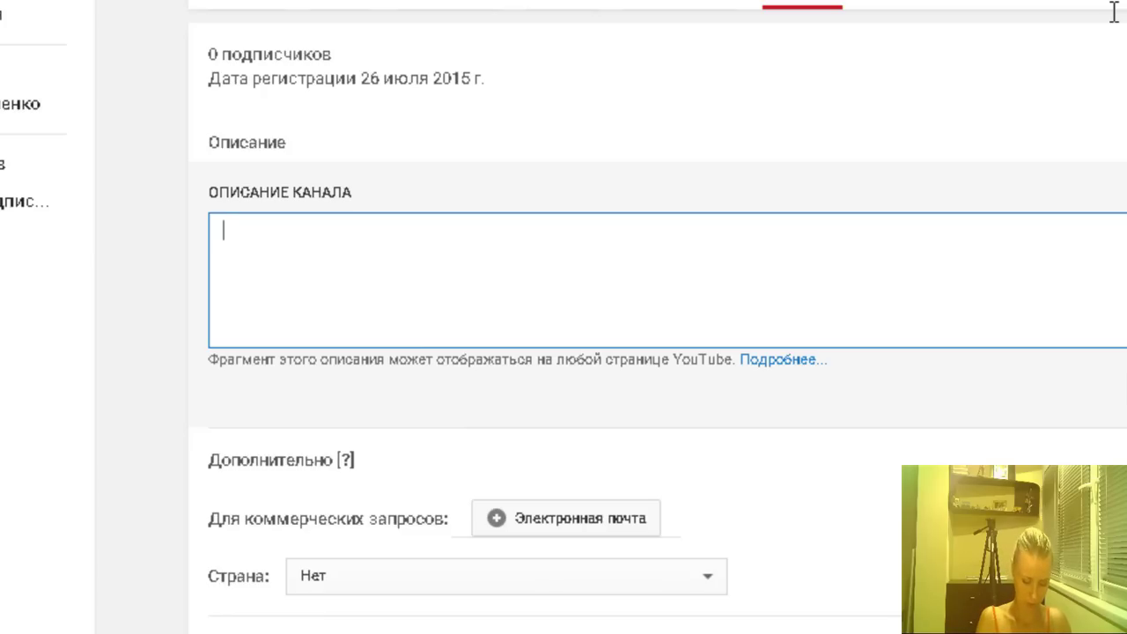
text(Здравствуйте, дорогие зрители! На этом канале вы найдёте много позитива!)
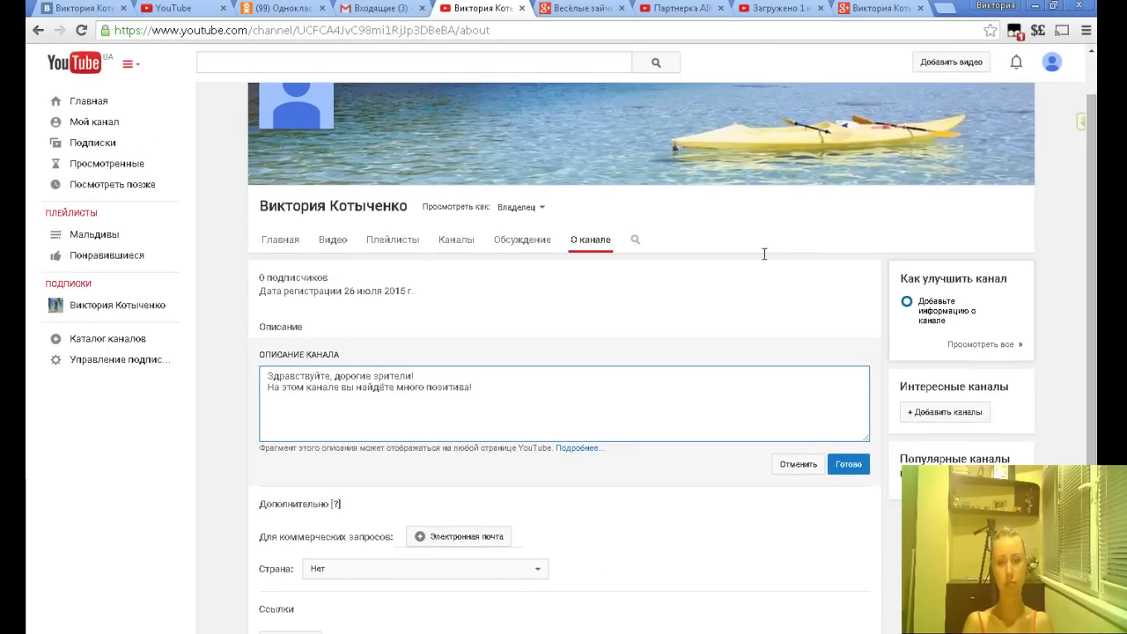
key(Tab)
key(Return)
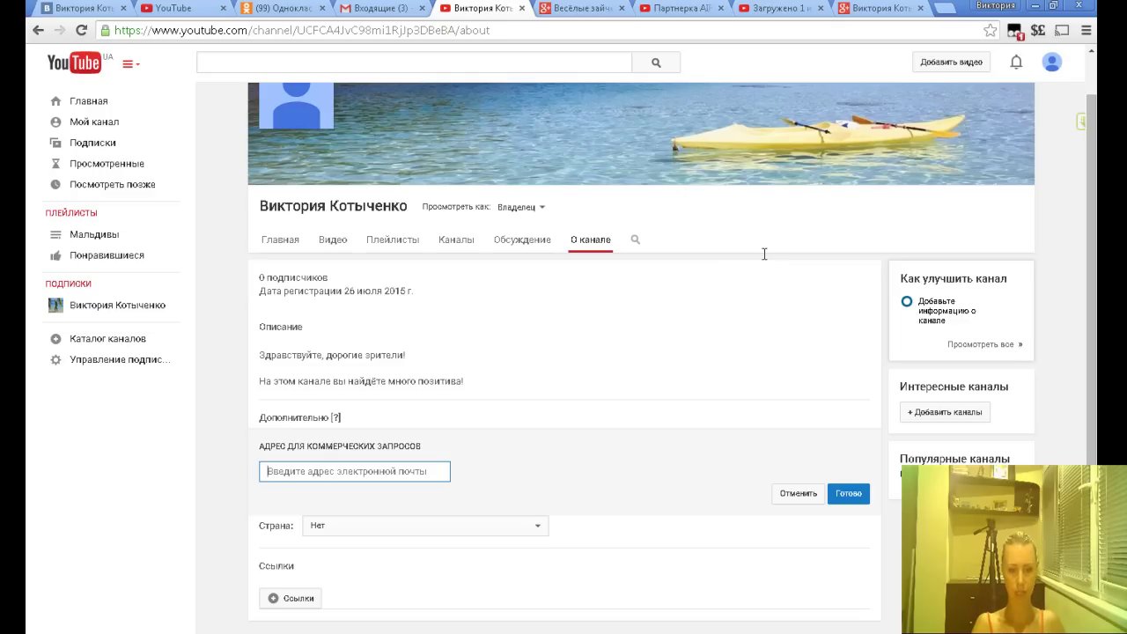
Set the channel's country to "Украина" in its additional information
click(425, 524)
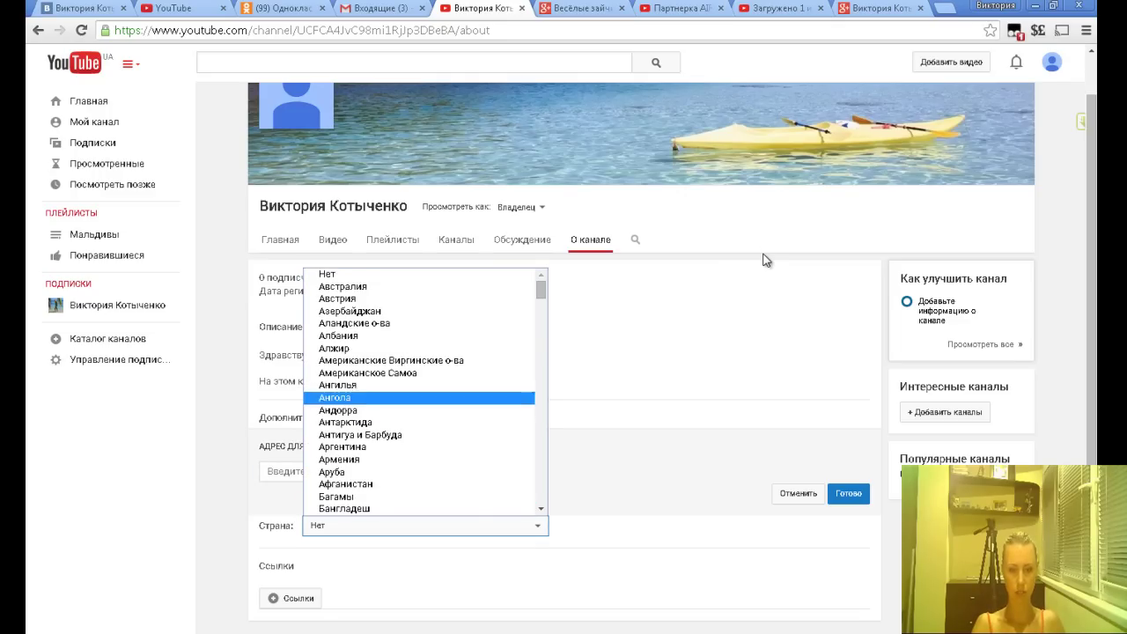
scroll(419, 404, down, 12)
scroll(419, 402, down, 20)
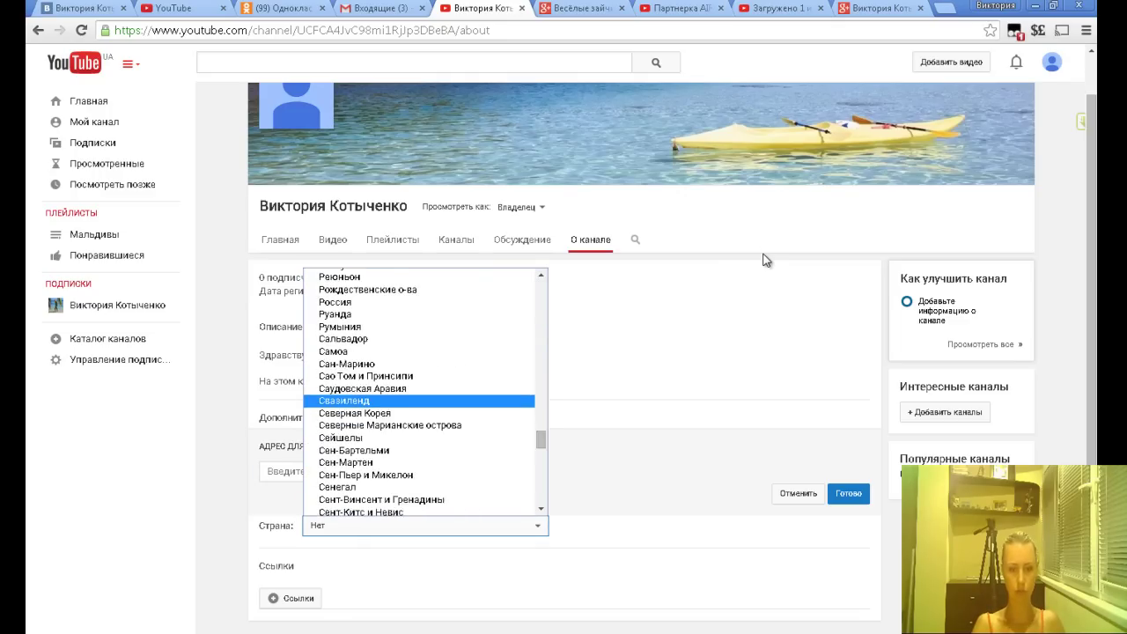
click(420, 402)
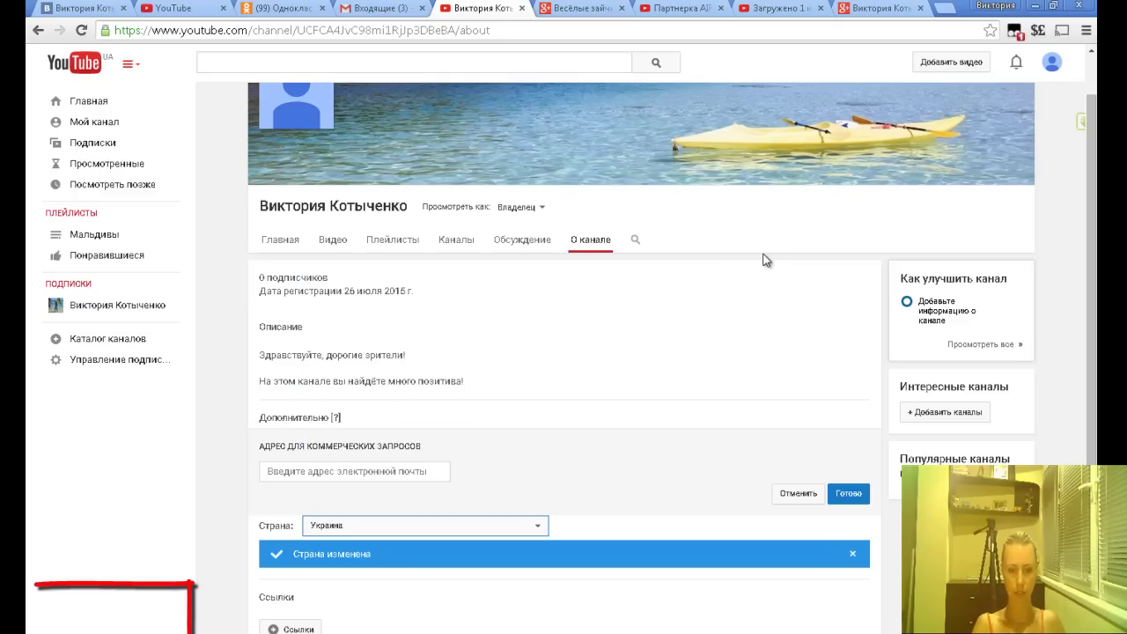
Add the custom links "Одноклассники" and "В контакте" to the channel and check them on the channel art
scroll(765, 260, down, 3)
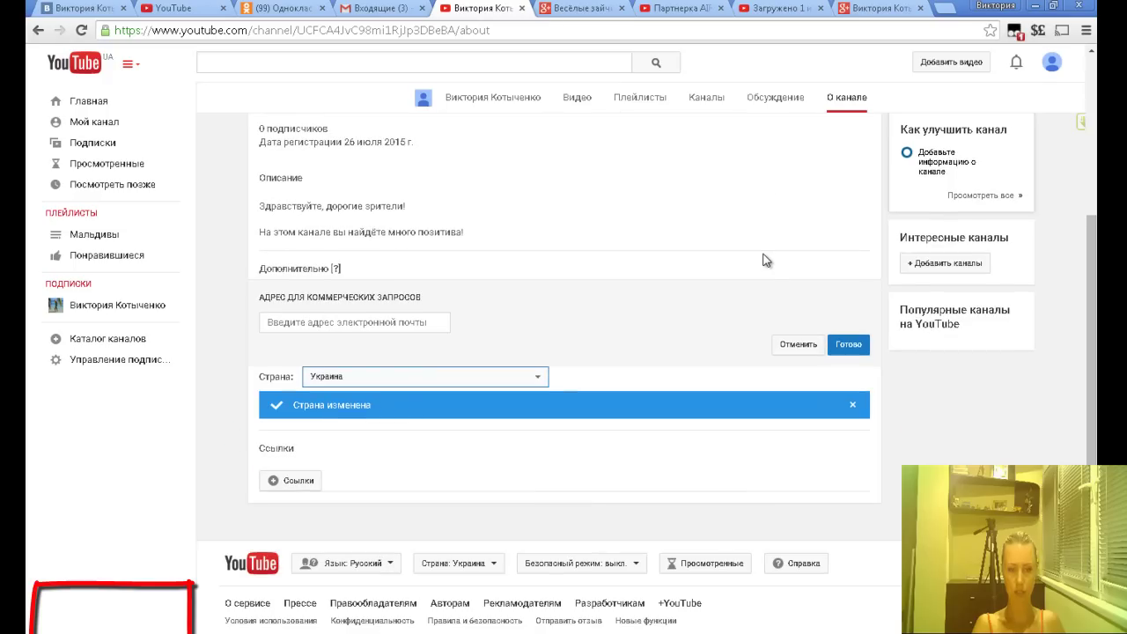
key(Tab)
key(Return)
key(Tab)
key(Return)
key(Tab)
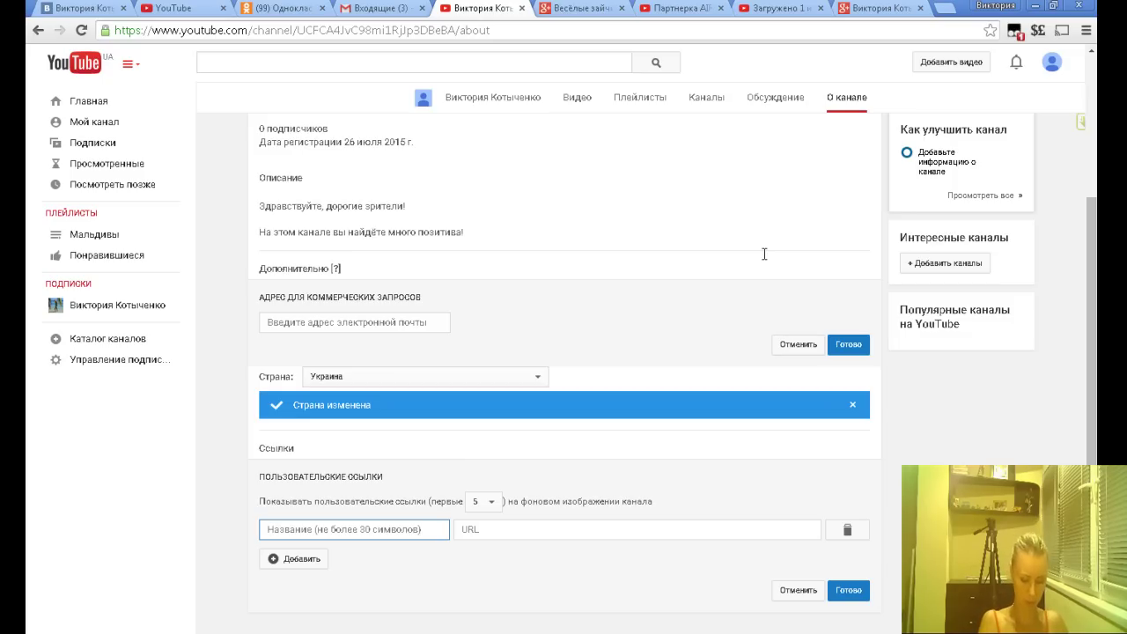
text(Однокласс7ники)
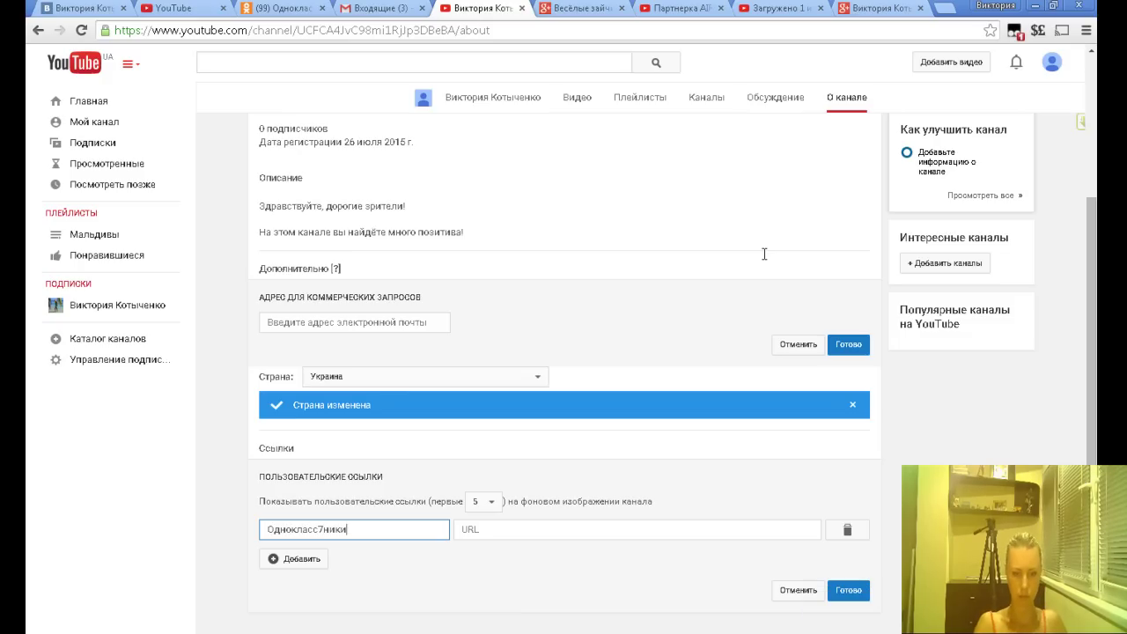
key(BackSpace)
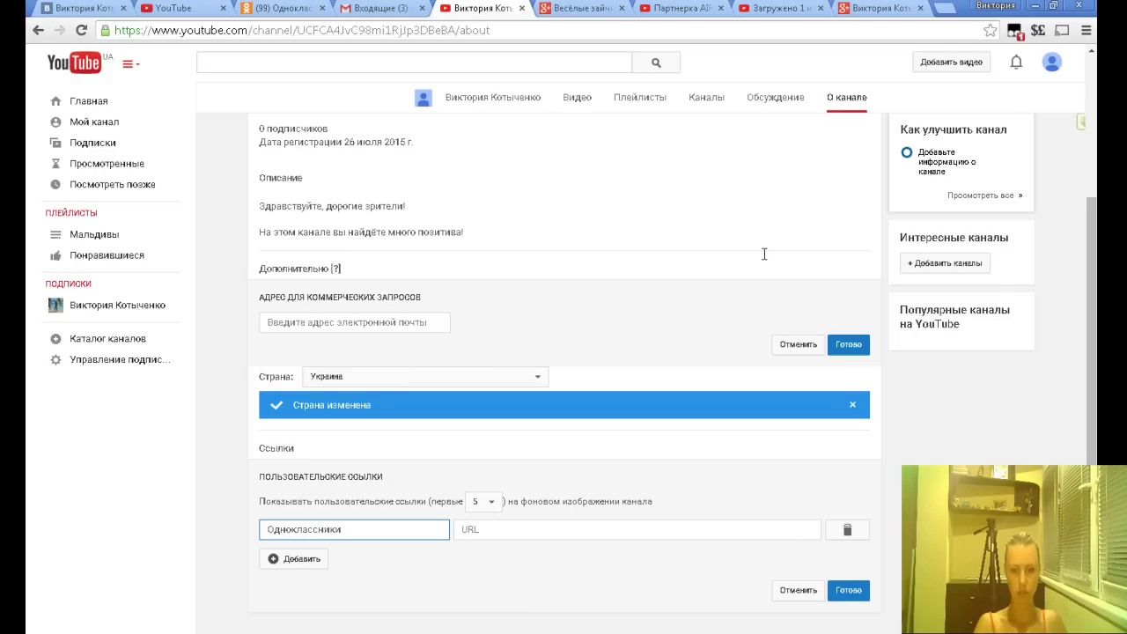
key(Tab)
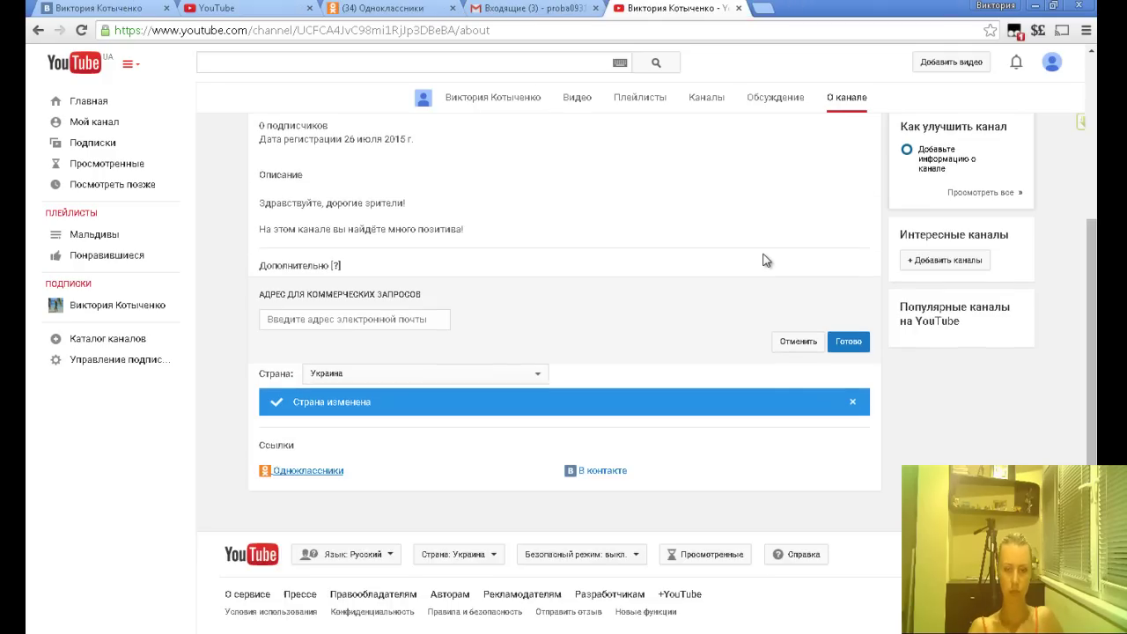
scroll(763, 257, up, 3)
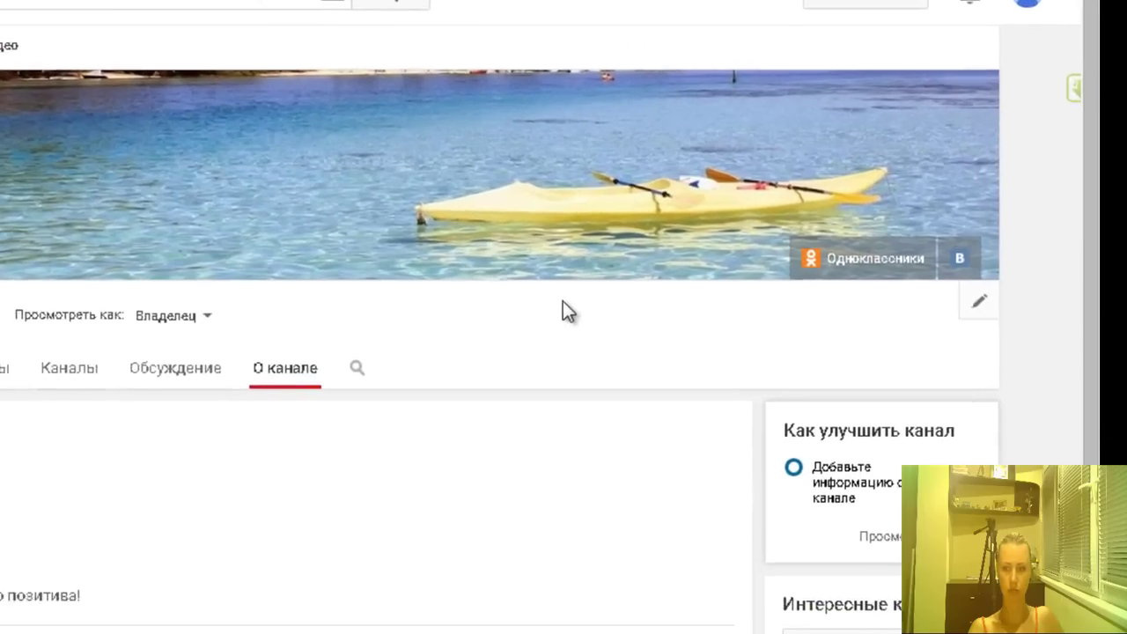